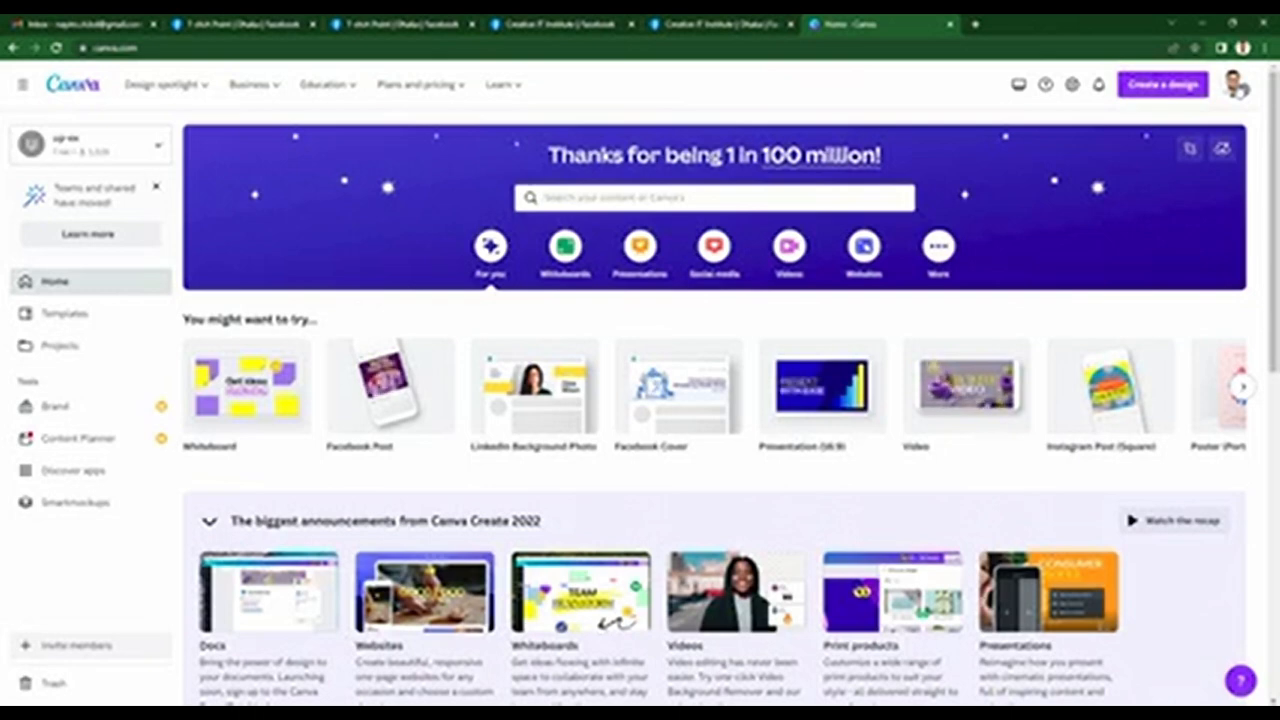
Create a new blank design using the Facebook Cover format.
{"action": "scroll", "coordinate": [626, 398], "scroll_direction": "down", "scroll_amount": 1}
{"action": "scroll", "coordinate": [626, 398], "scroll_direction": "up", "scroll_amount": 1}
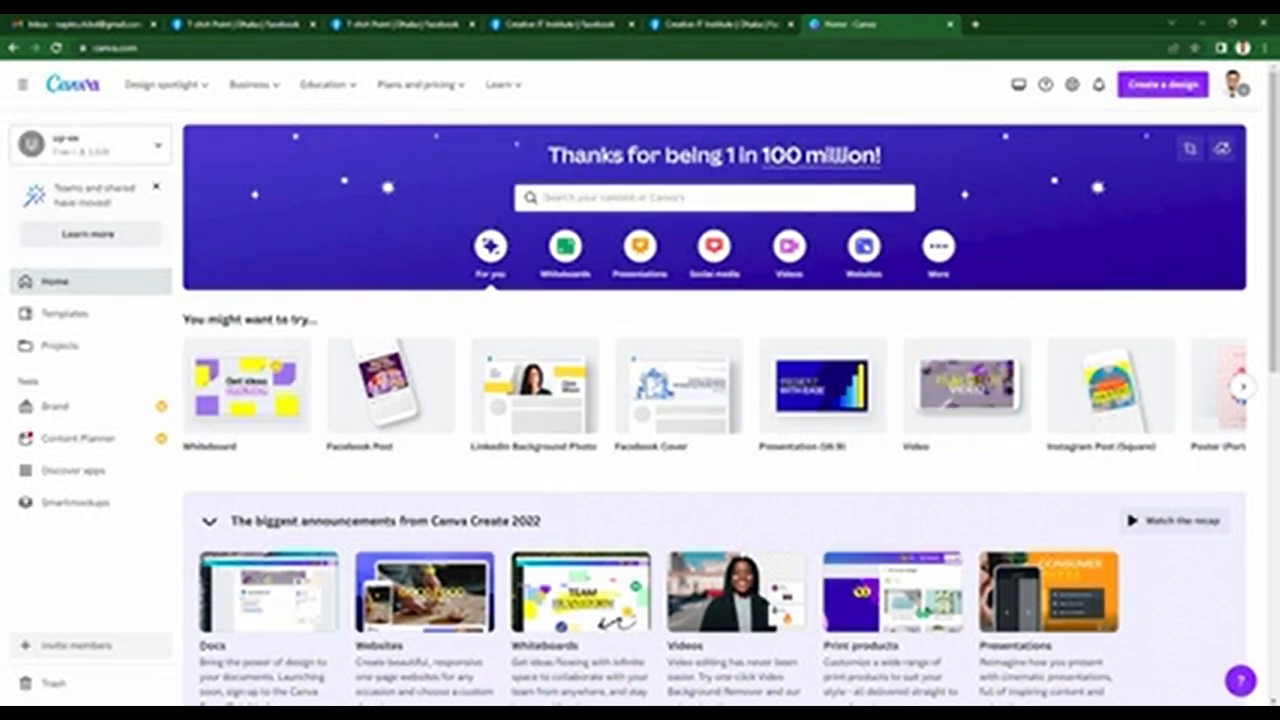
{"action": "left_click", "coordinate": [1162, 84]}
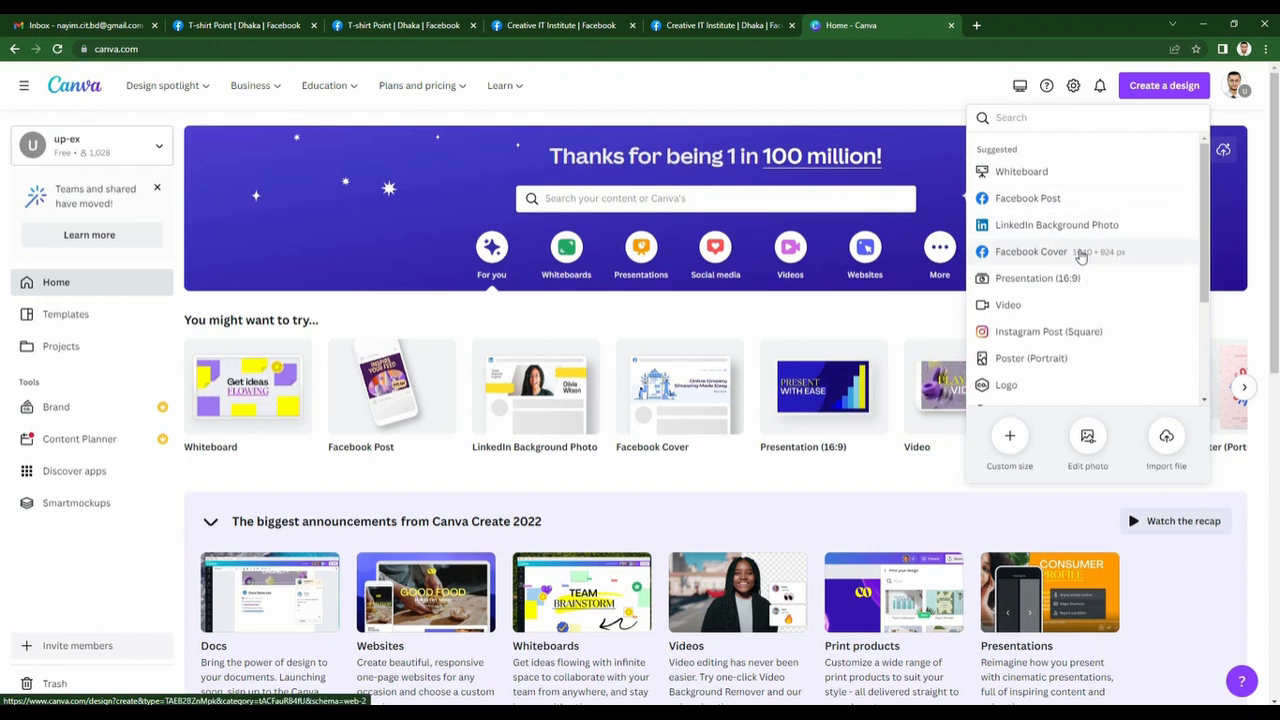
{"action": "left_click", "coordinate": [1079, 255]}
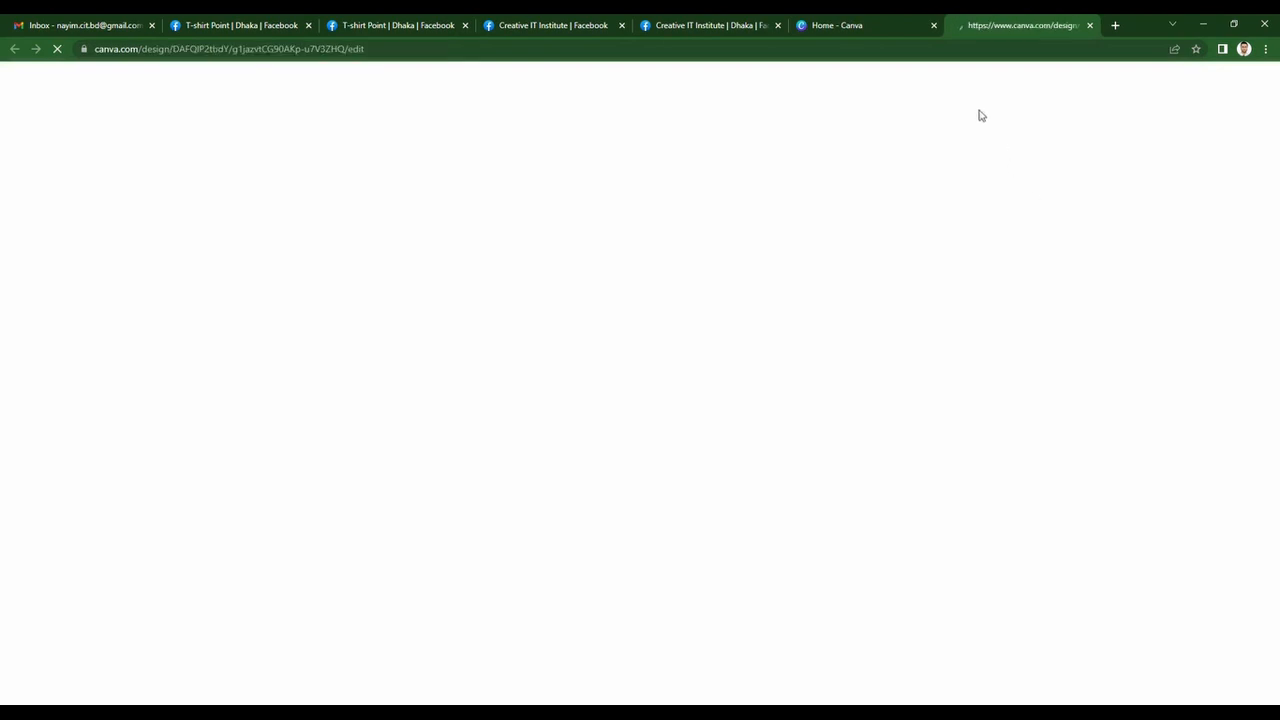
{"action": "left_click", "coordinate": [880, 22]}
{"action": "left_click", "coordinate": [707, 196]}
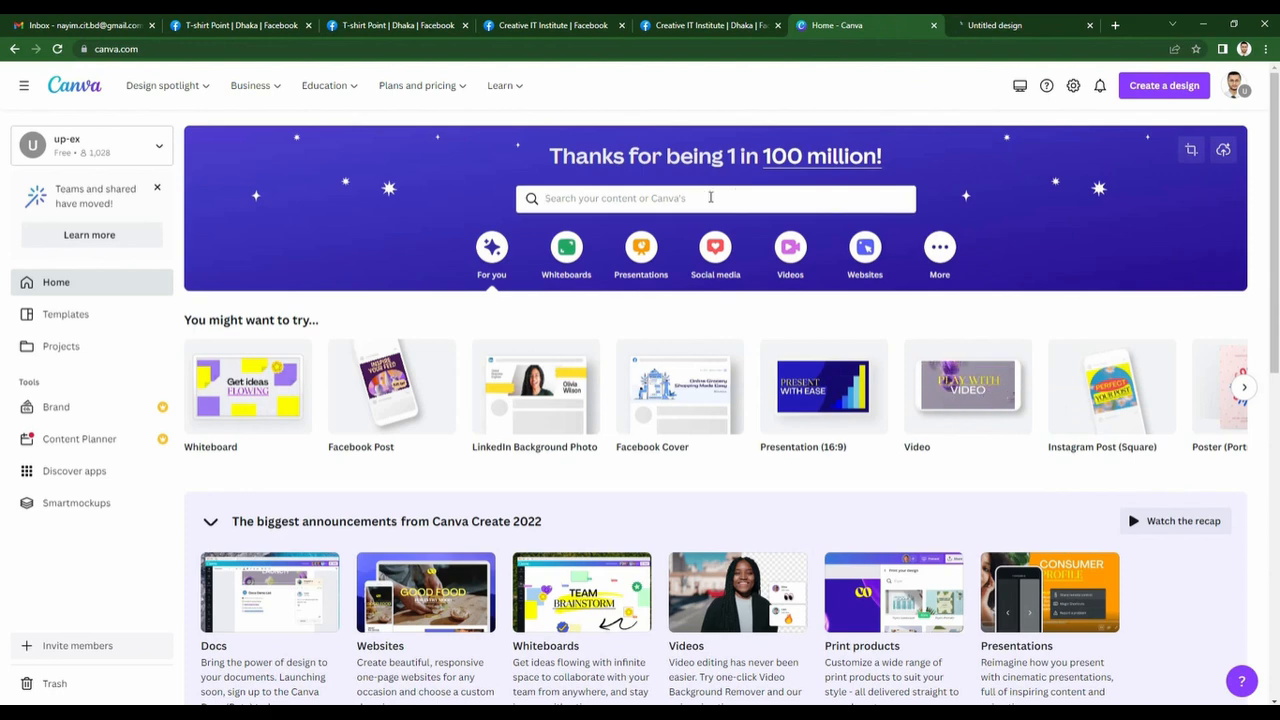
{"action": "left_click", "coordinate": [710, 197]}
{"action": "left_click", "coordinate": [995, 24]}
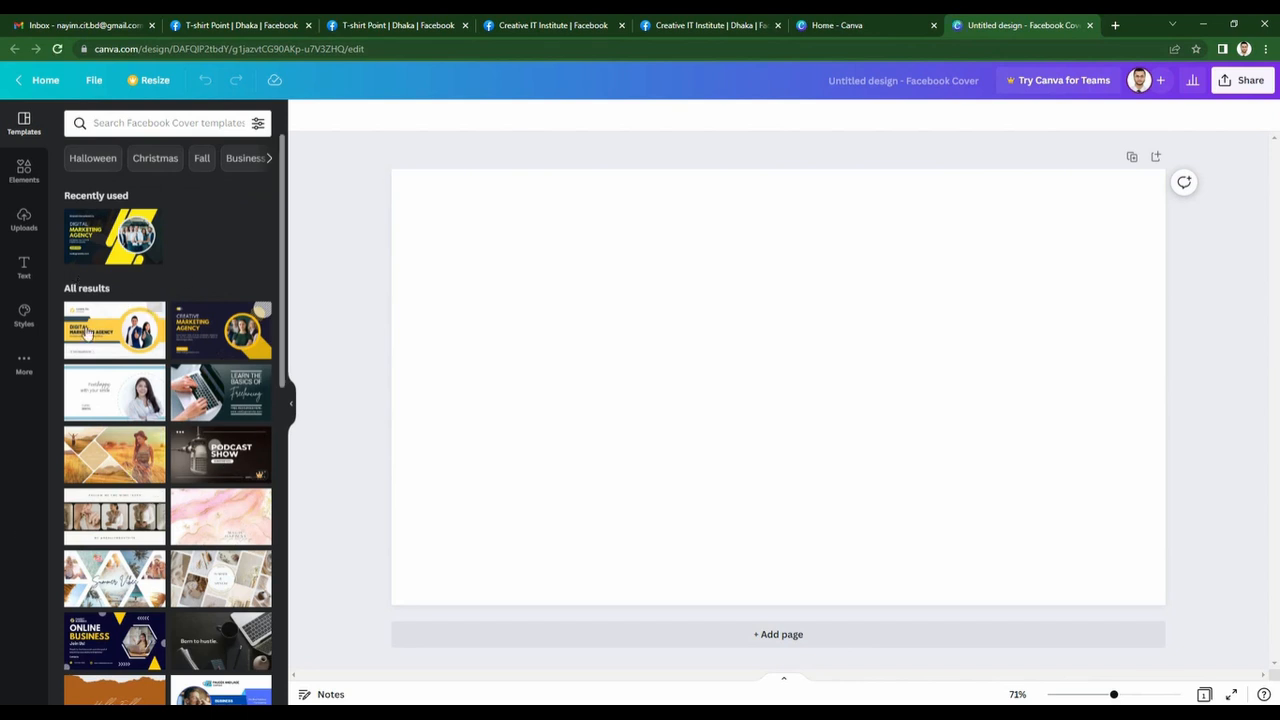
Browse the Facebook Cover templates and apply the Borcelle Fashion Store template to the blank page.
{"action": "scroll", "coordinate": [196, 411], "scroll_direction": "down", "scroll_amount": 1}
{"action": "scroll", "coordinate": [196, 411], "scroll_direction": "down", "scroll_amount": 3}
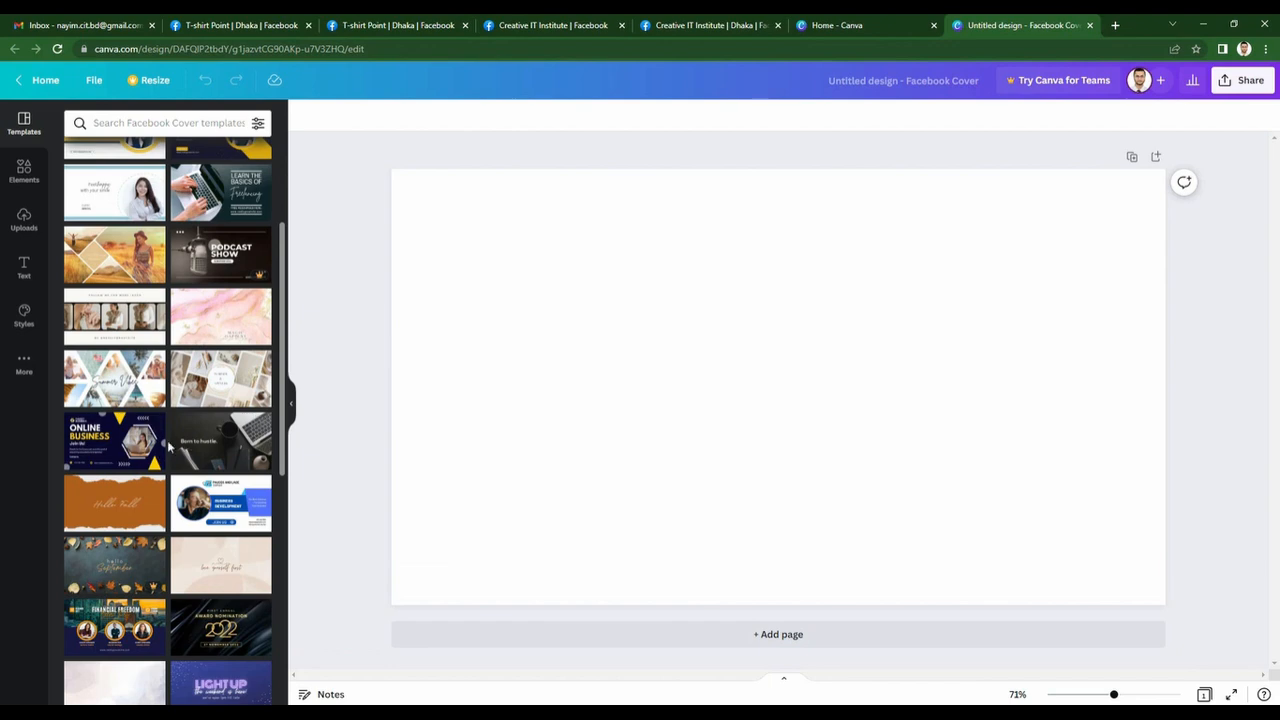
{"action": "scroll", "coordinate": [167, 440], "scroll_direction": "up", "scroll_amount": 5}
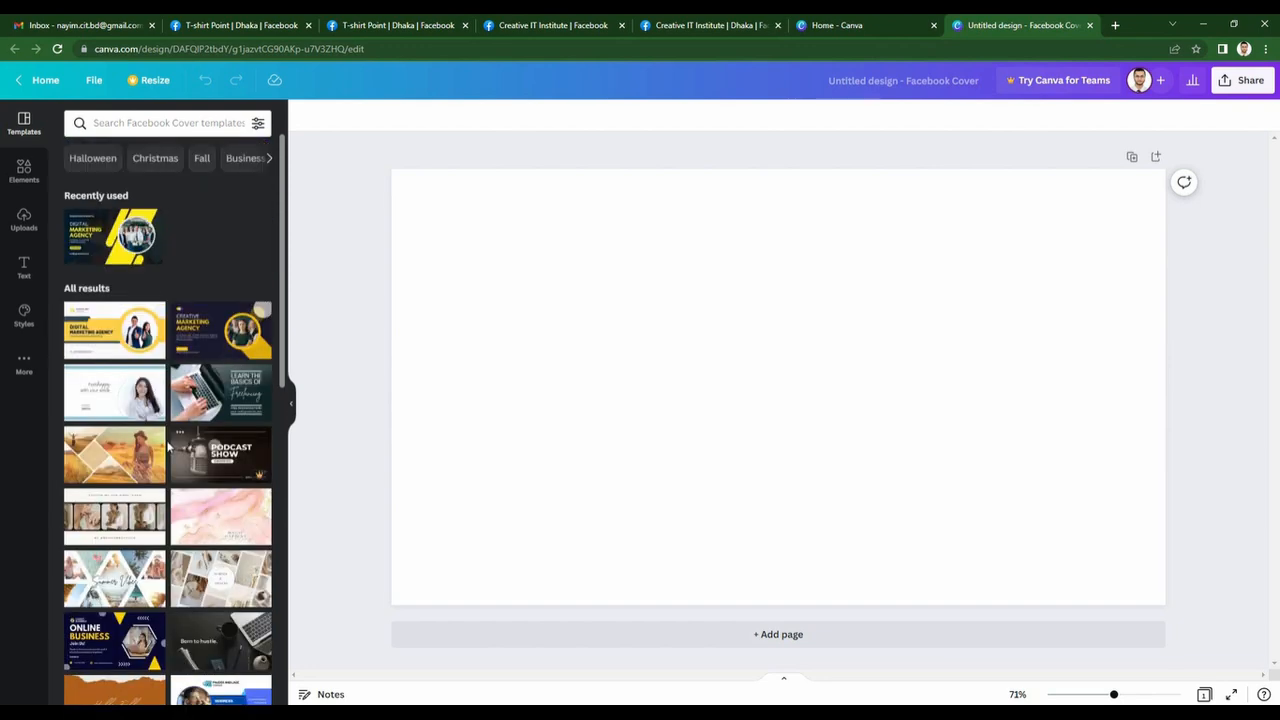
{"action": "scroll", "coordinate": [168, 437], "scroll_direction": "down", "scroll_amount": 15}
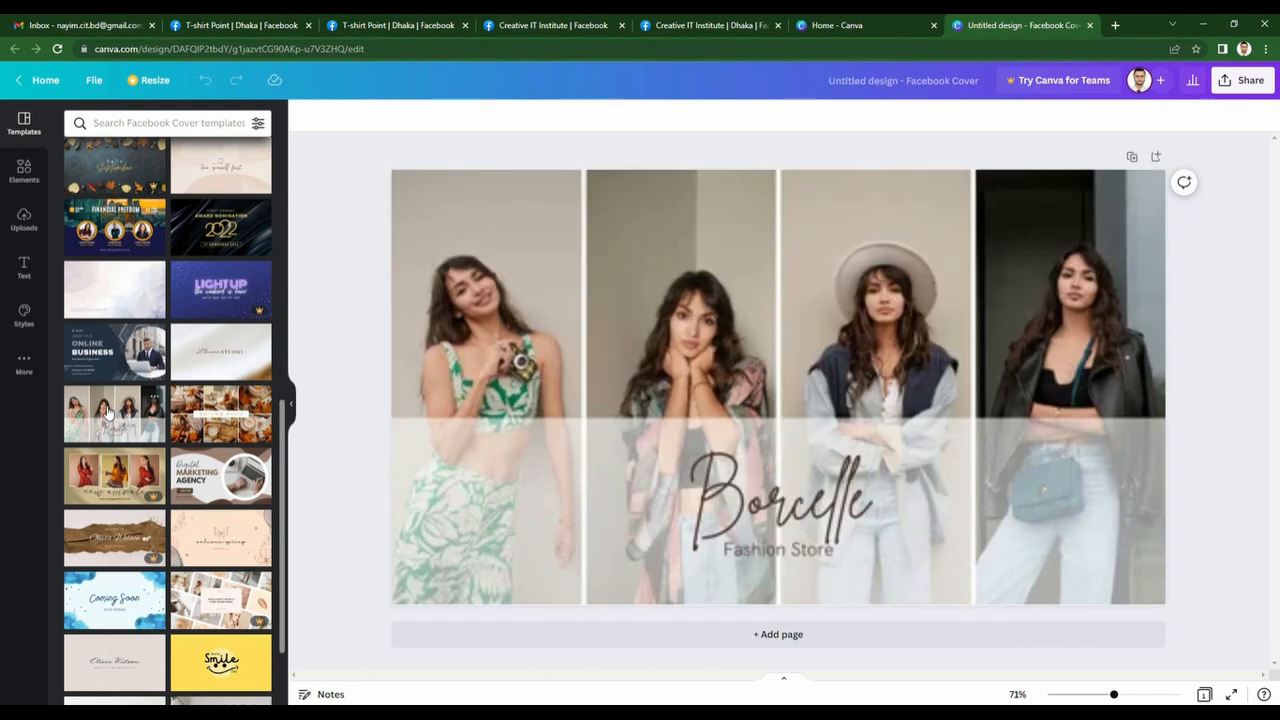
{"action": "left_click", "coordinate": [108, 412]}
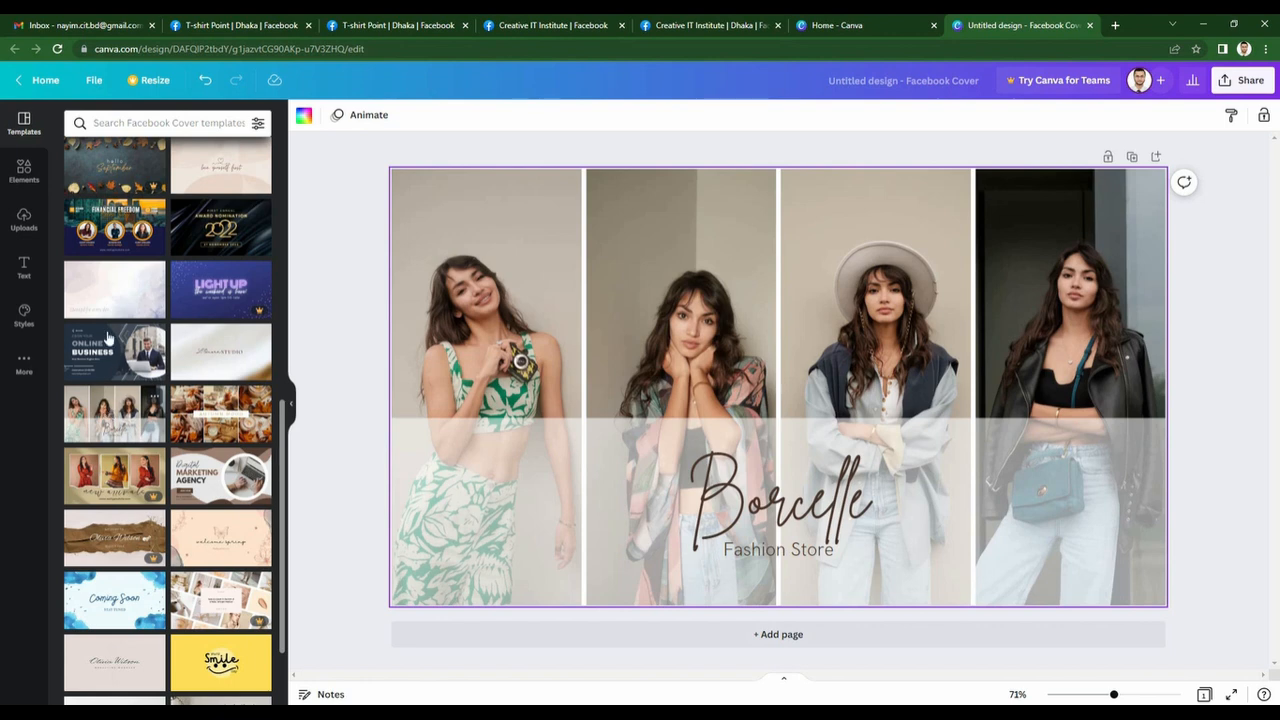
{"action": "left_click", "coordinate": [460, 305]}
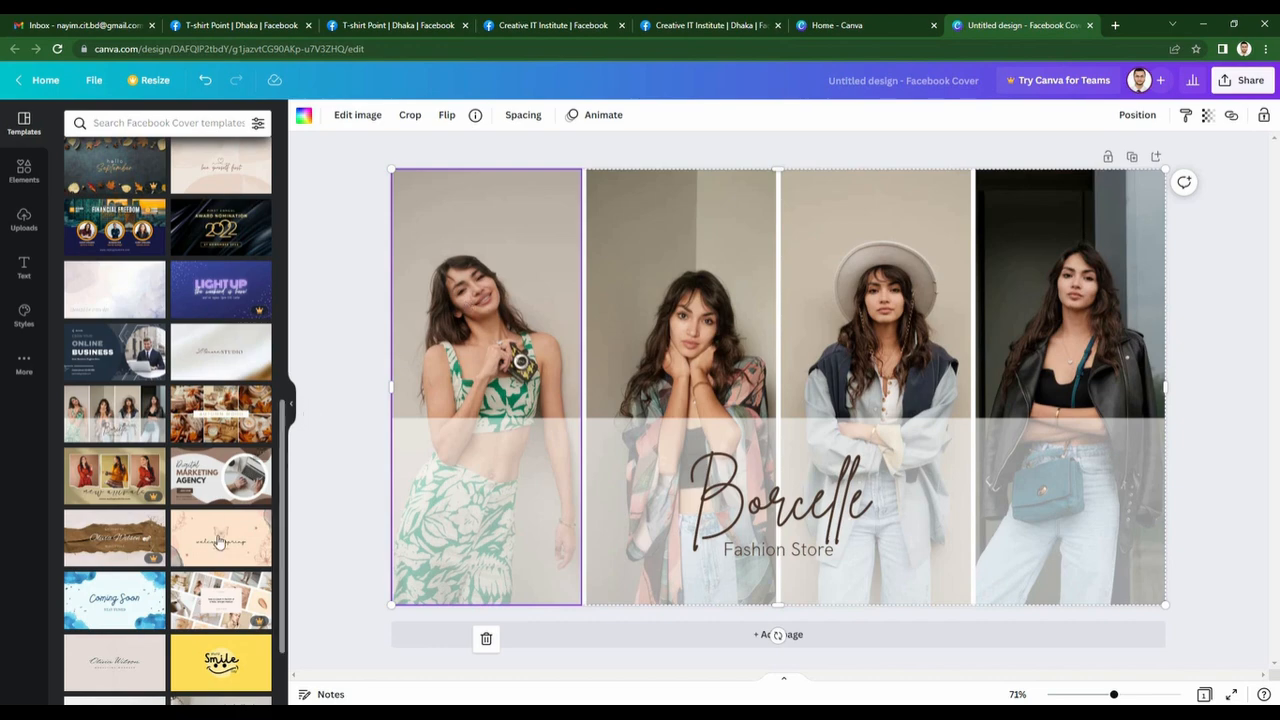
Search the Facebook Cover templates for "tshirt sale" and apply the Ramadan Kareem Plain T-Shirt template.
{"action": "scroll", "coordinate": [184, 609], "scroll_direction": "down", "scroll_amount": 5}
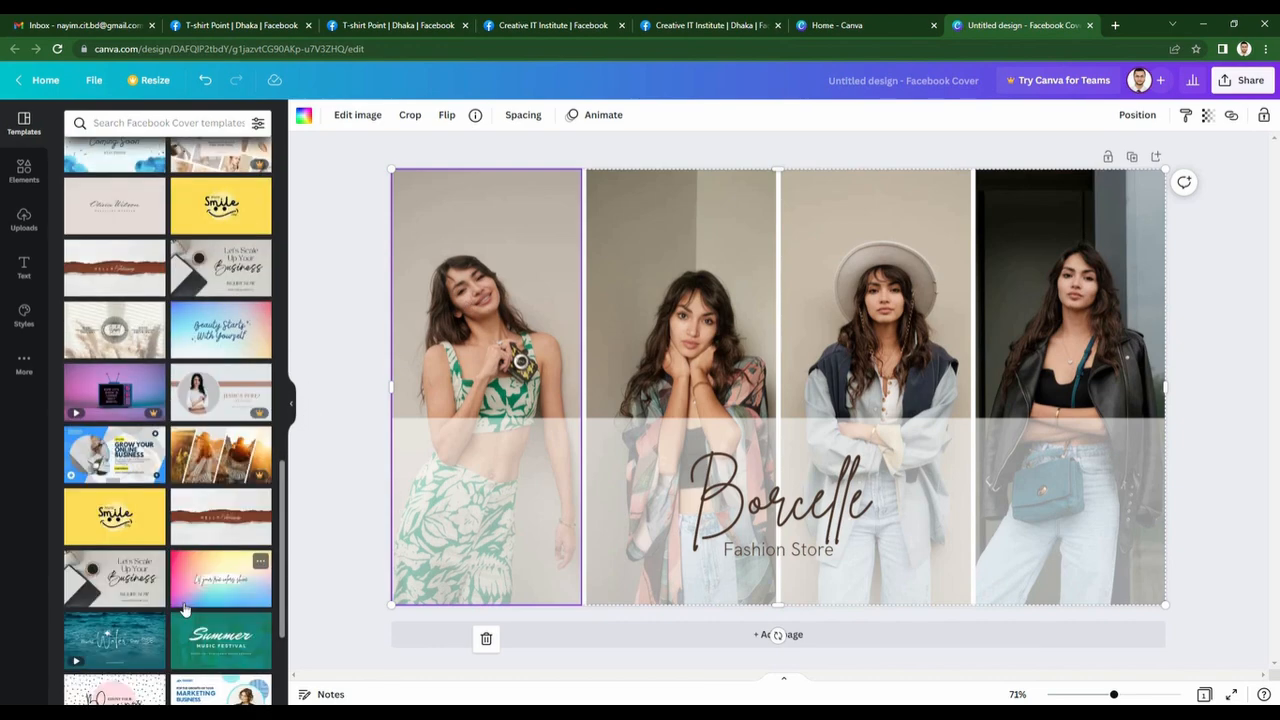
{"action": "scroll", "coordinate": [177, 400], "scroll_direction": "up", "scroll_amount": 3}
{"action": "left_click", "coordinate": [163, 124]}
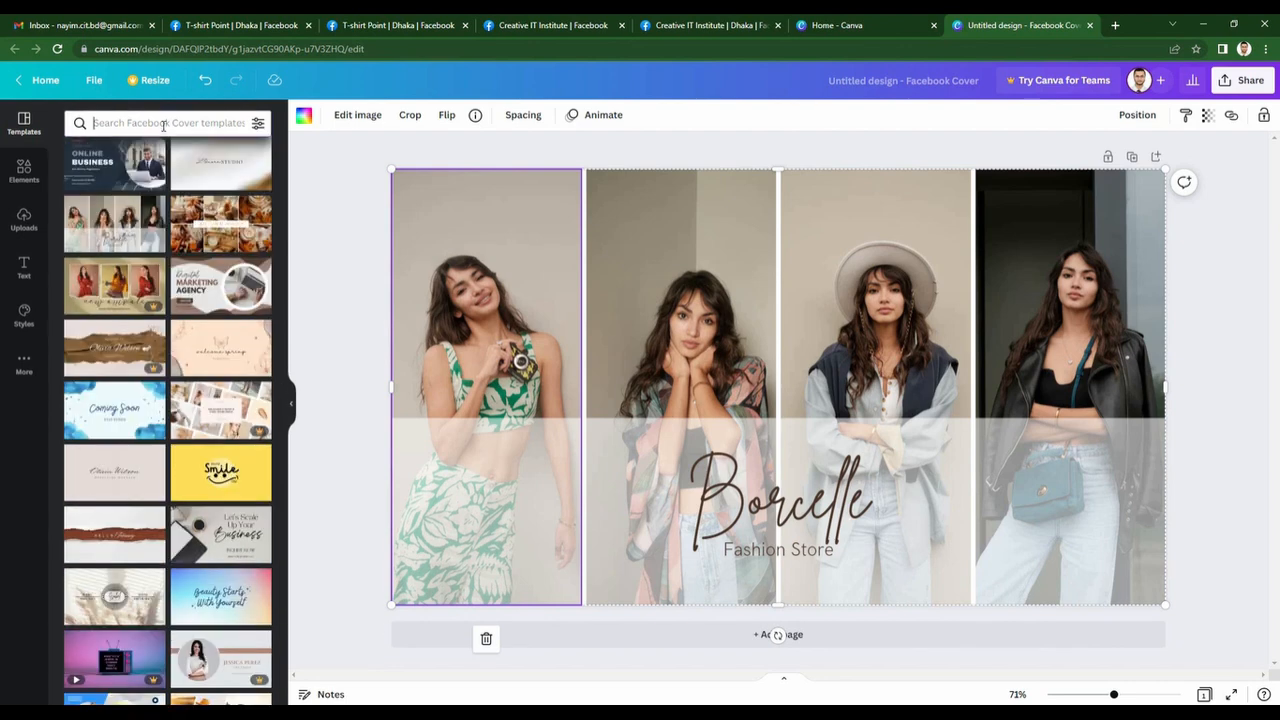
{"action": "type", "text": "tsh"}
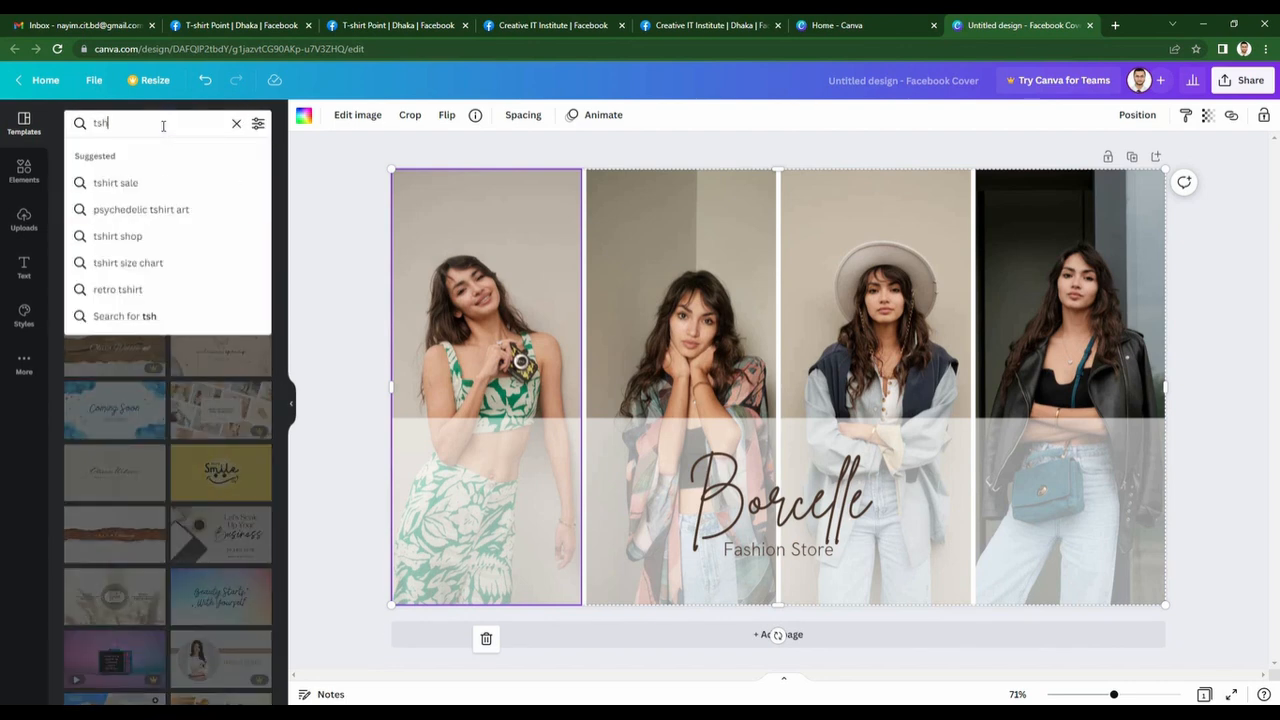
{"action": "type", "text": "irt"}
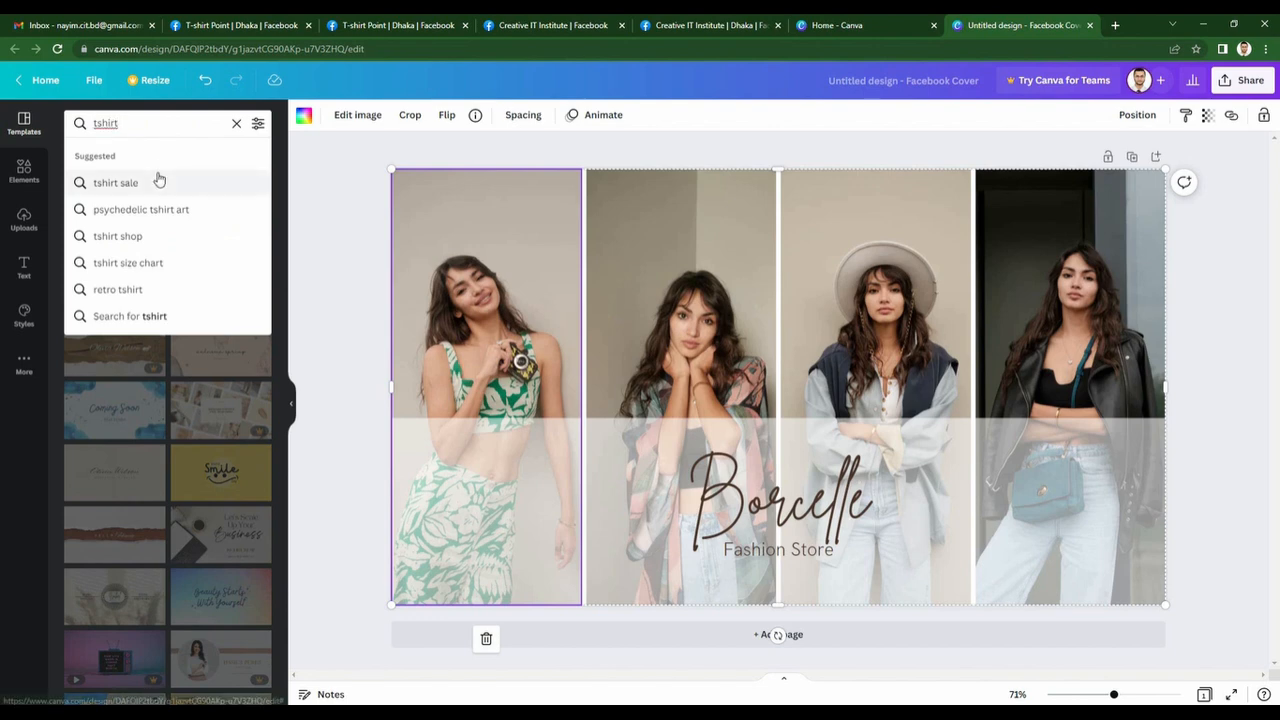
{"action": "left_click", "coordinate": [157, 180]}
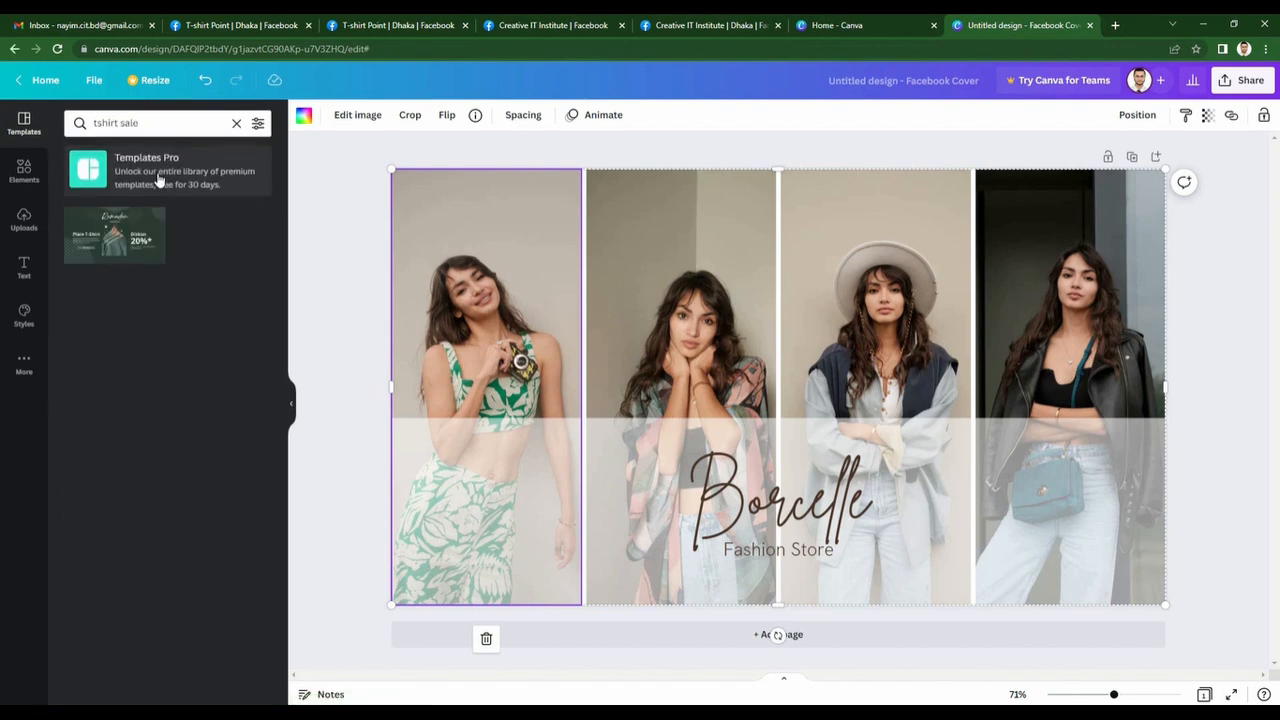
{"action": "left_click", "coordinate": [115, 244]}
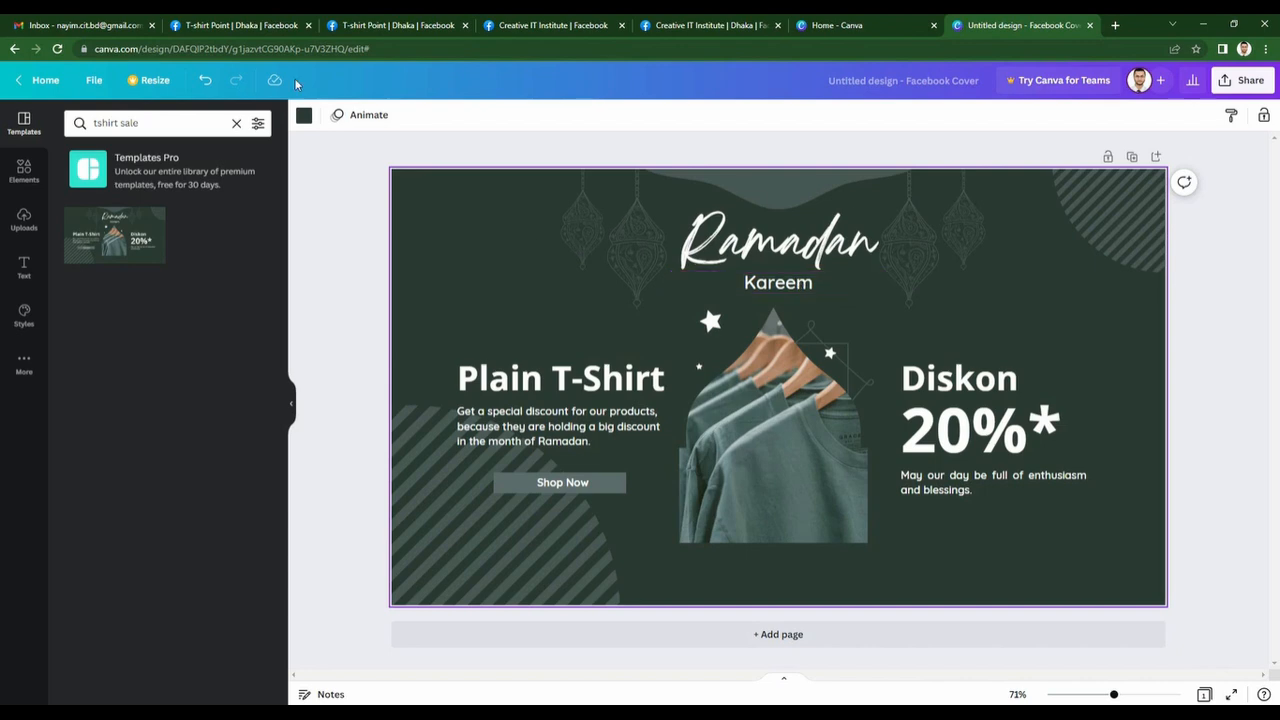
Search the Facebook Cover templates for "psychedelic tshirt art".
{"action": "left_click", "coordinate": [187, 130]}
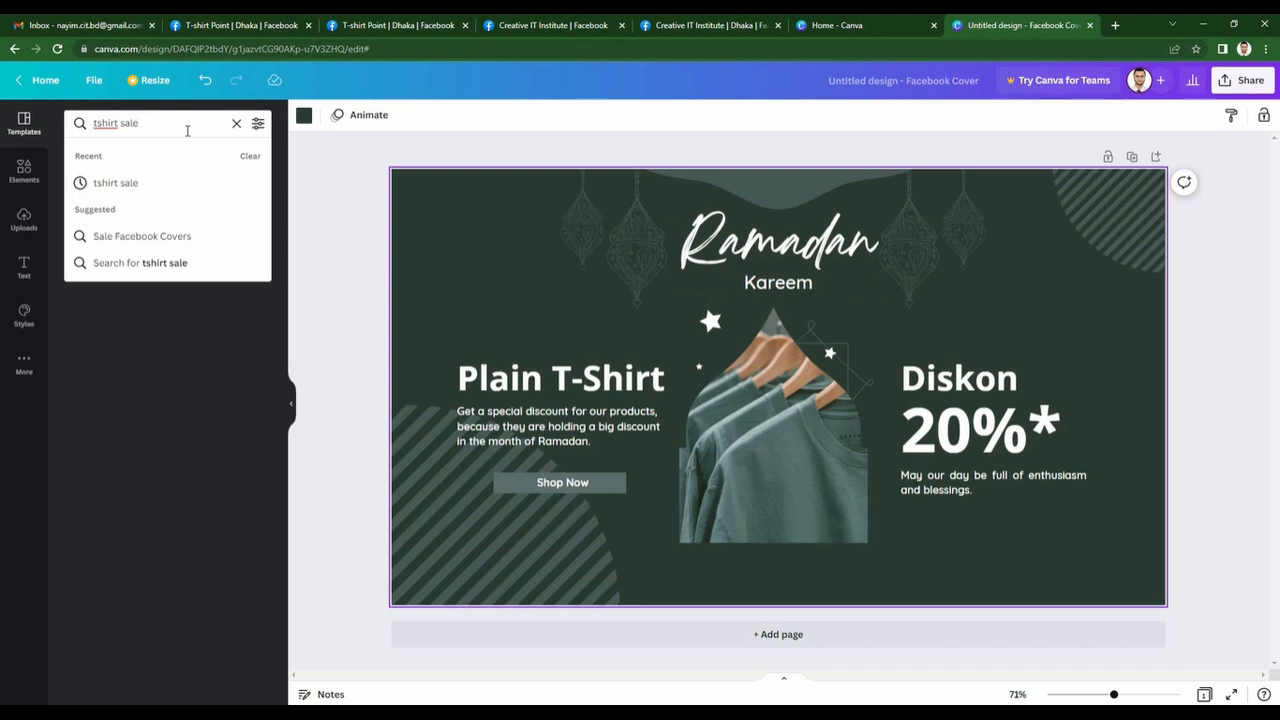
{"action": "key", "text": "BackSpace"}
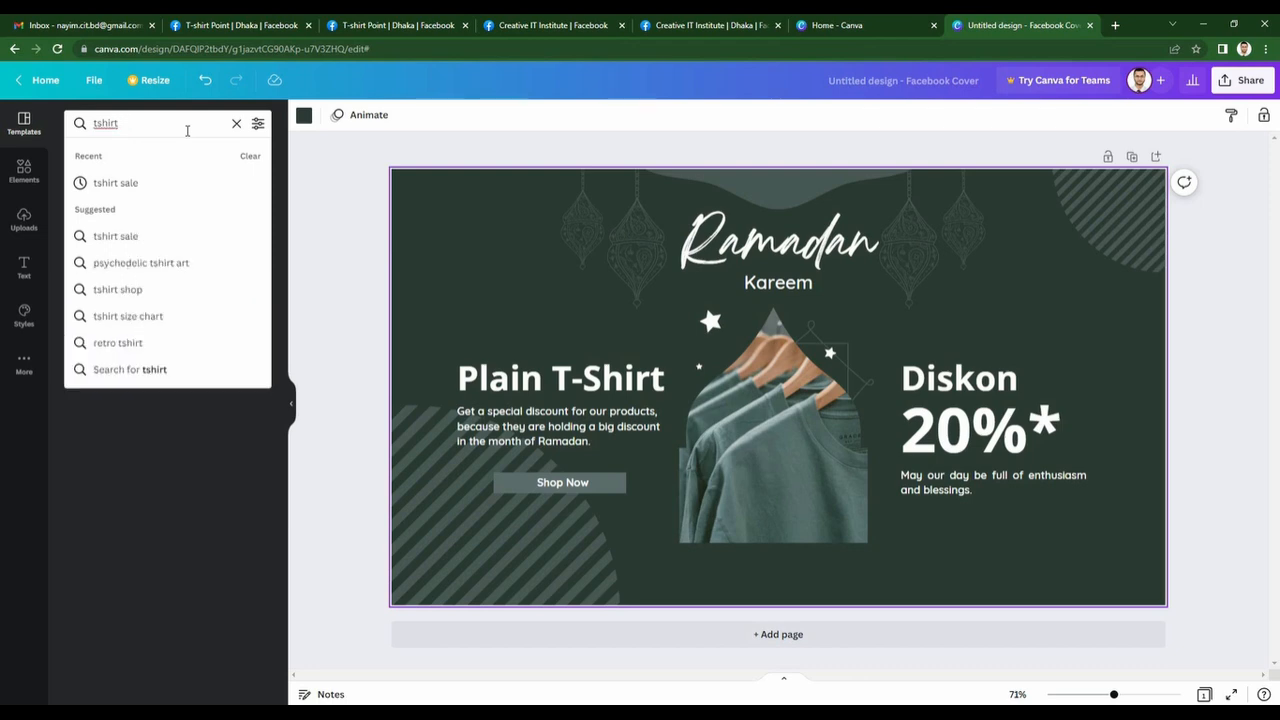
{"action": "left_click", "coordinate": [203, 265]}
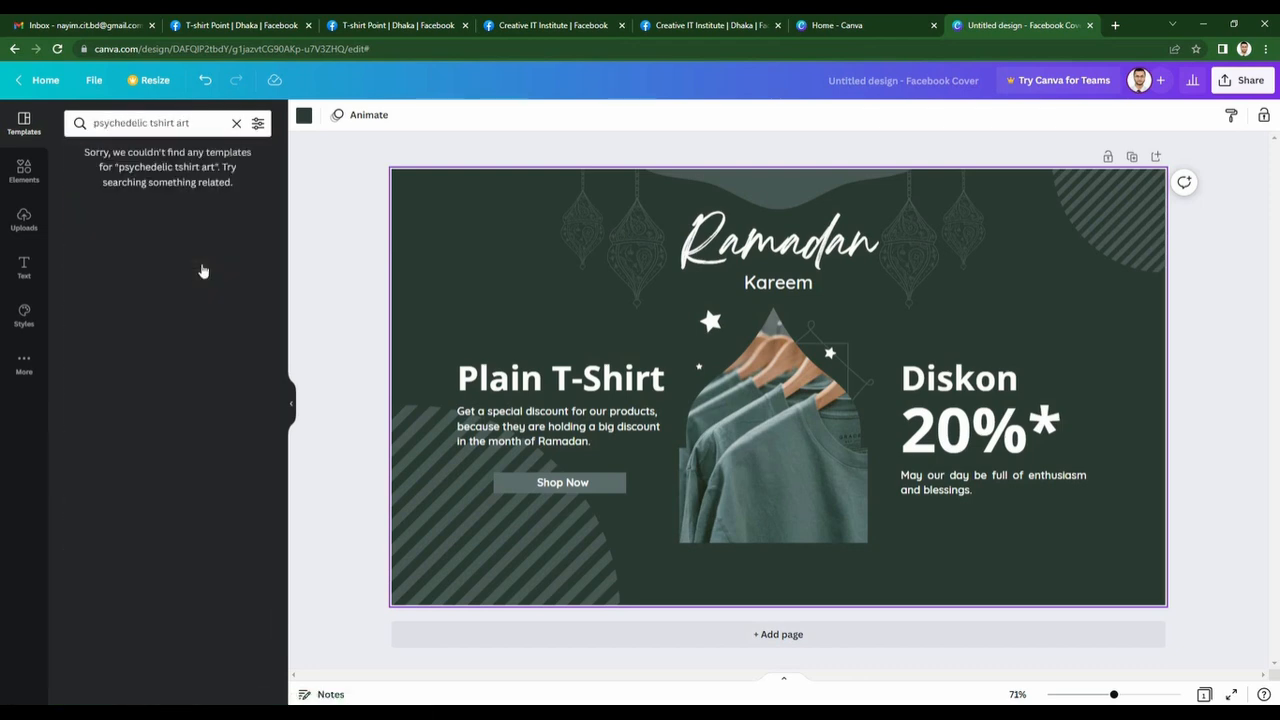
Replace the template search with the single term "tshirt".
{"action": "left_click", "coordinate": [235, 124]}
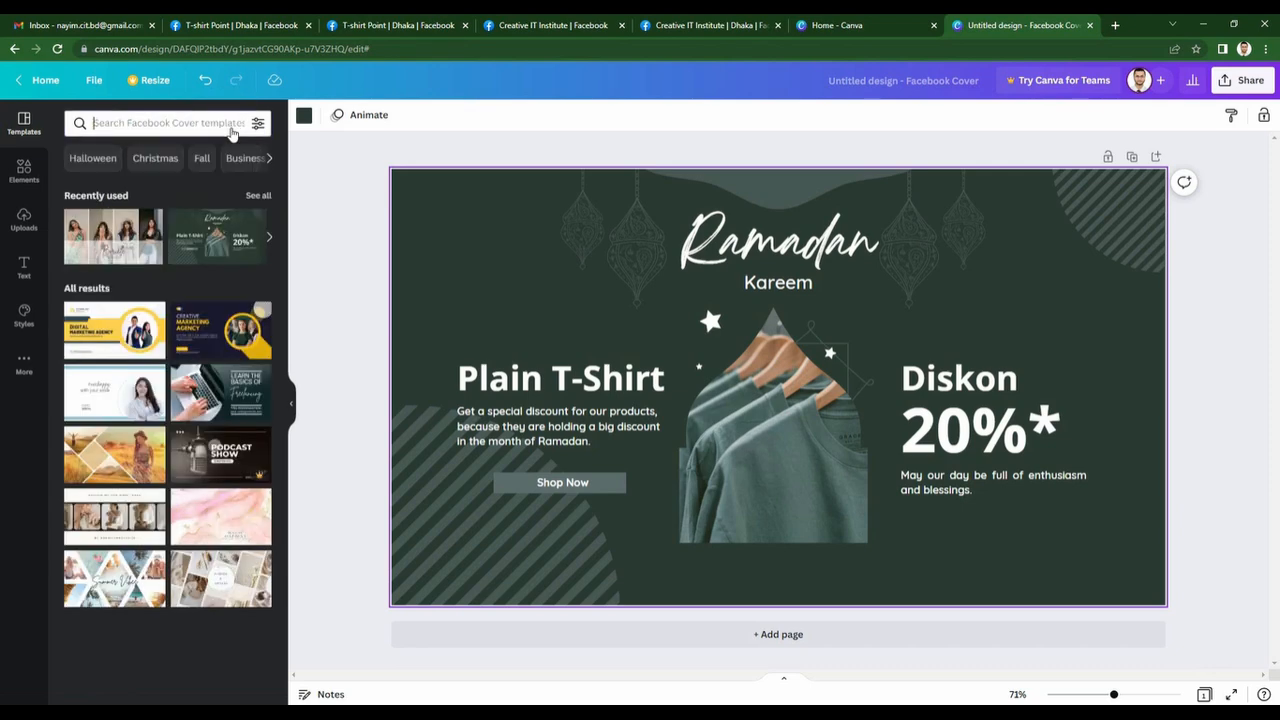
{"action": "type", "text": "tshirt"}
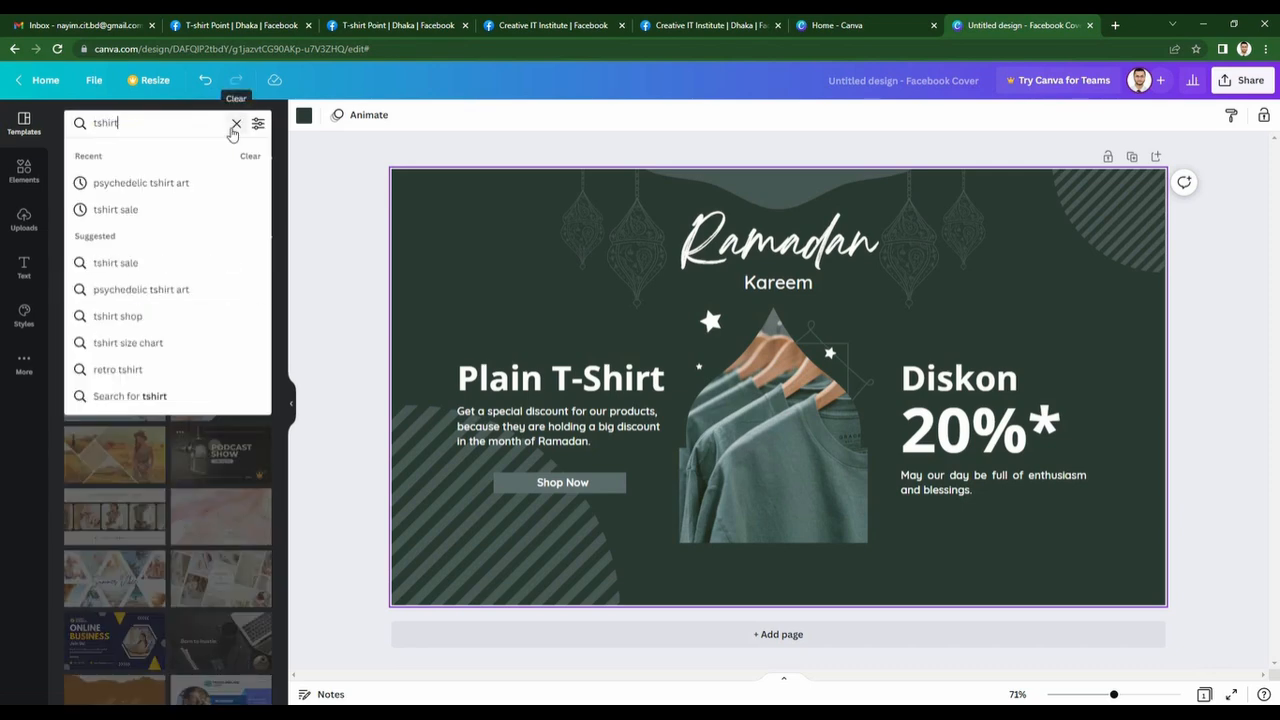
{"action": "left_click", "coordinate": [183, 405]}
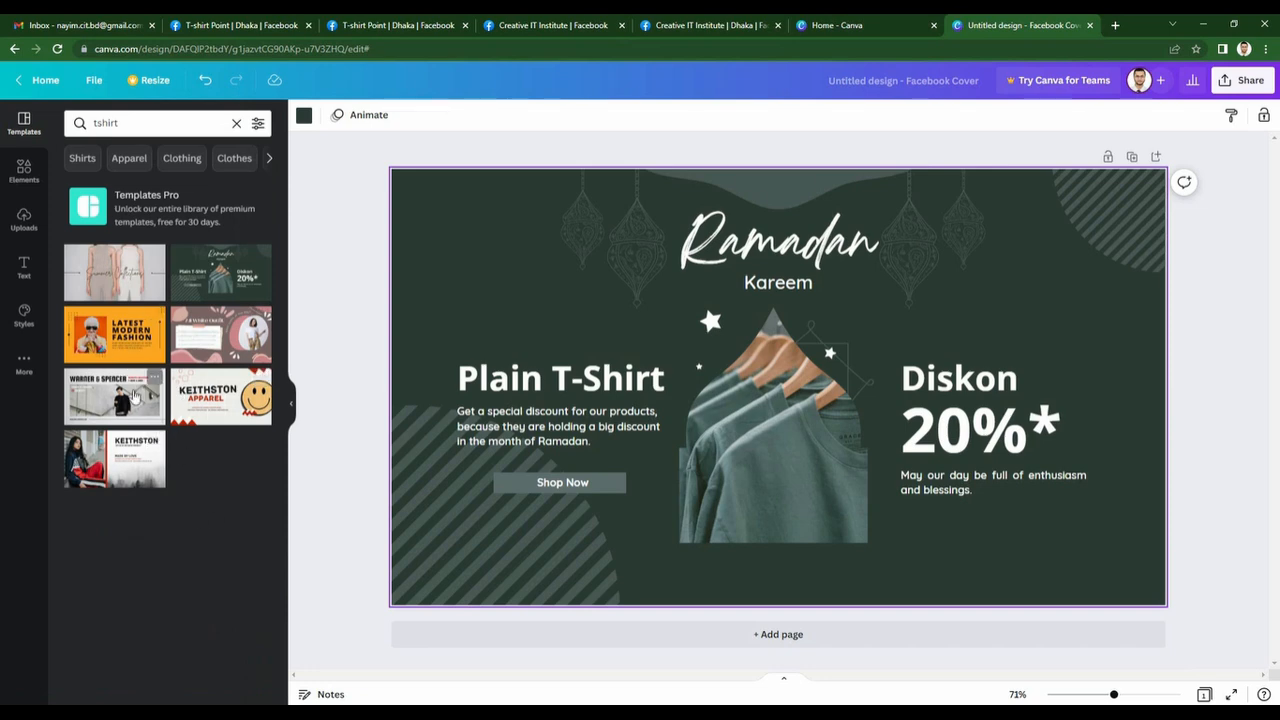
Try the Summer Collections and All White Outfit templates on the cover, ending with the Keithston Apparel template with the smiley face.
{"action": "left_click", "coordinate": [101, 292]}
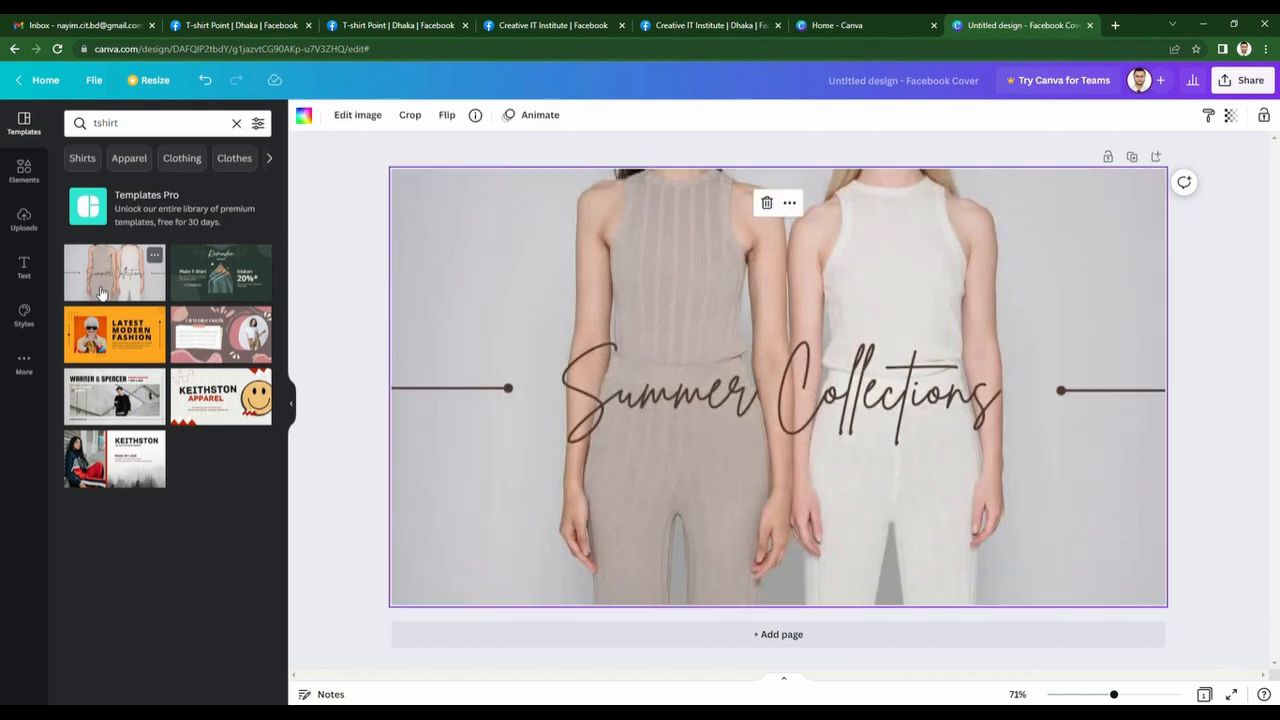
{"action": "left_click", "coordinate": [224, 338]}
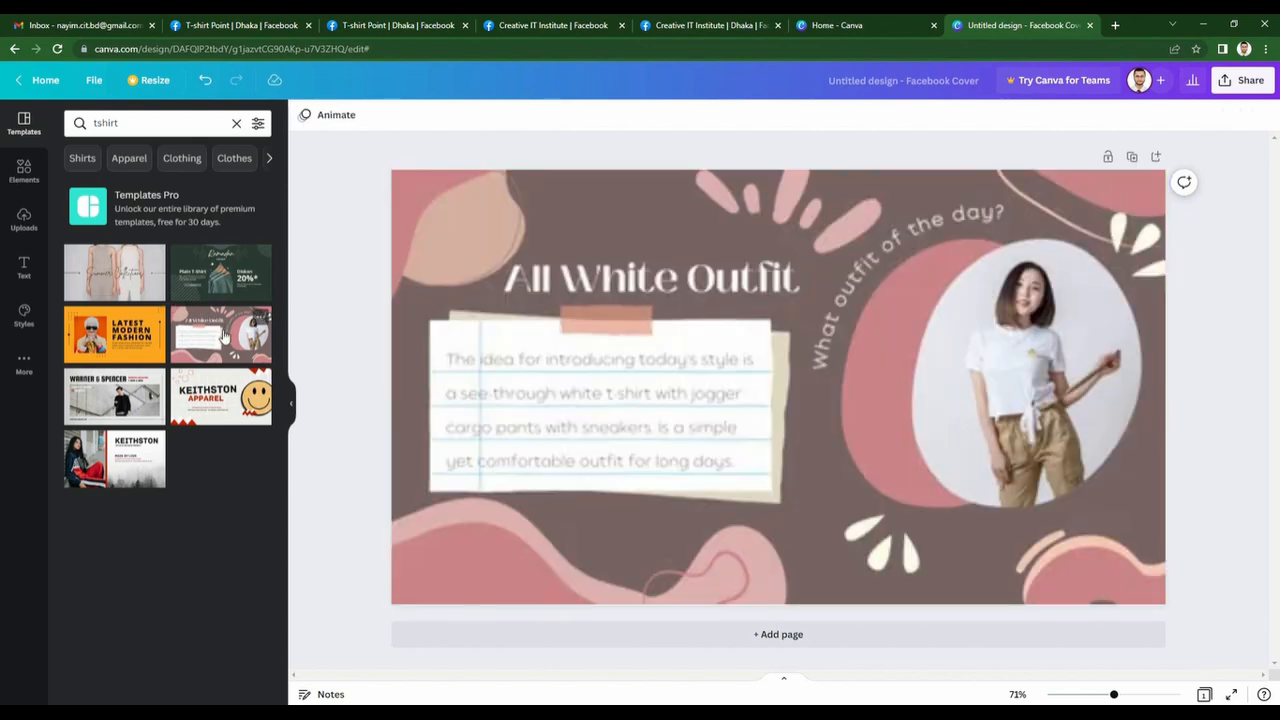
{"action": "left_click", "coordinate": [238, 395]}
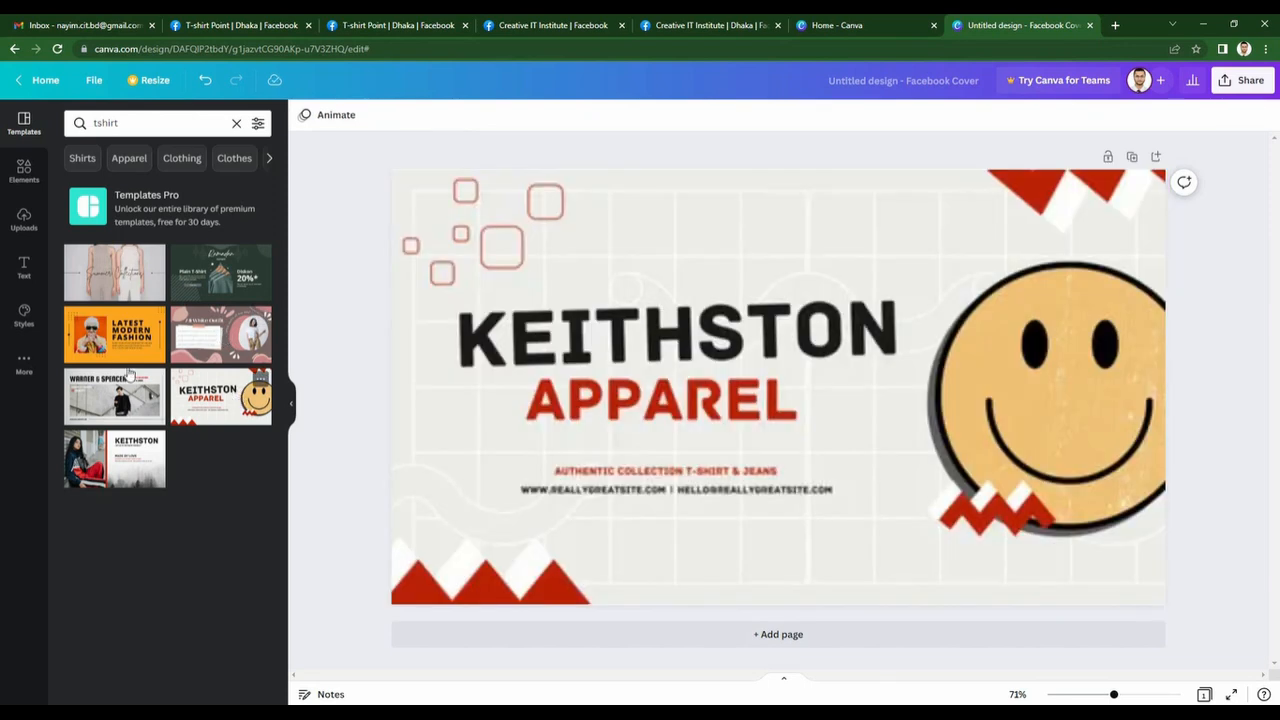
Return to the Canva home page and search its templates for "facebook covers".
{"action": "left_click", "coordinate": [10, 90]}
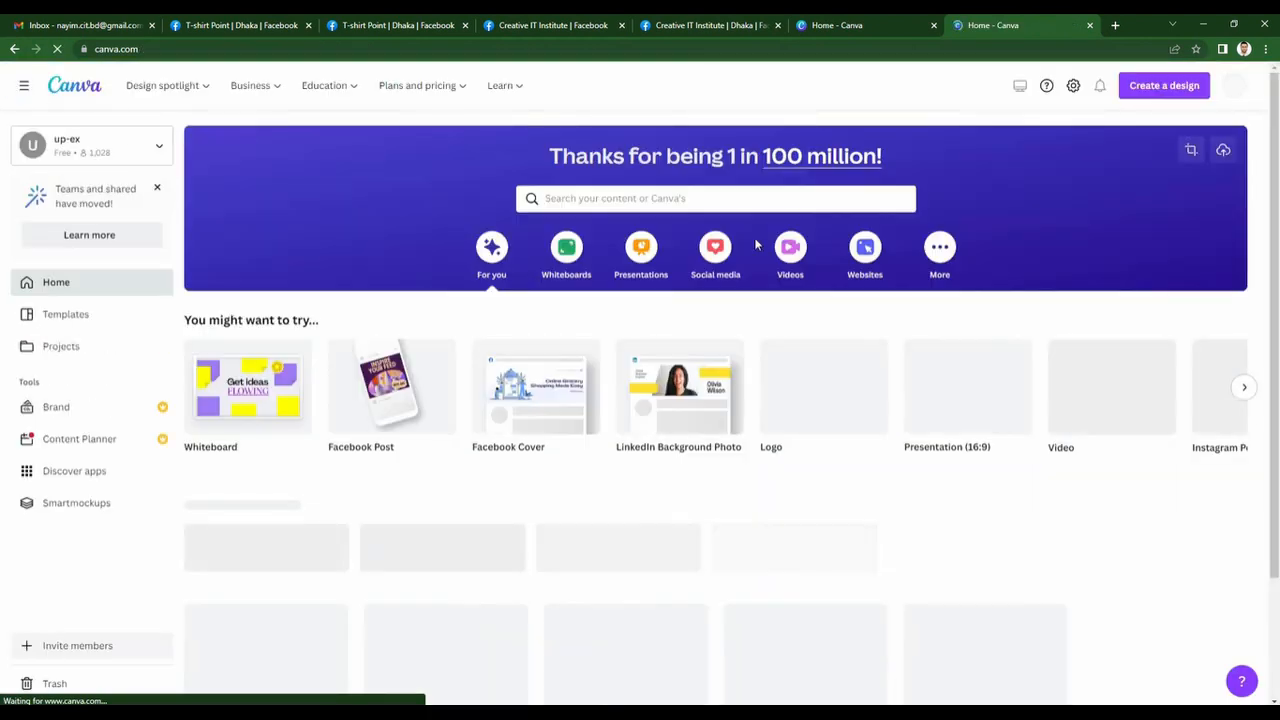
{"action": "left_click", "coordinate": [752, 199]}
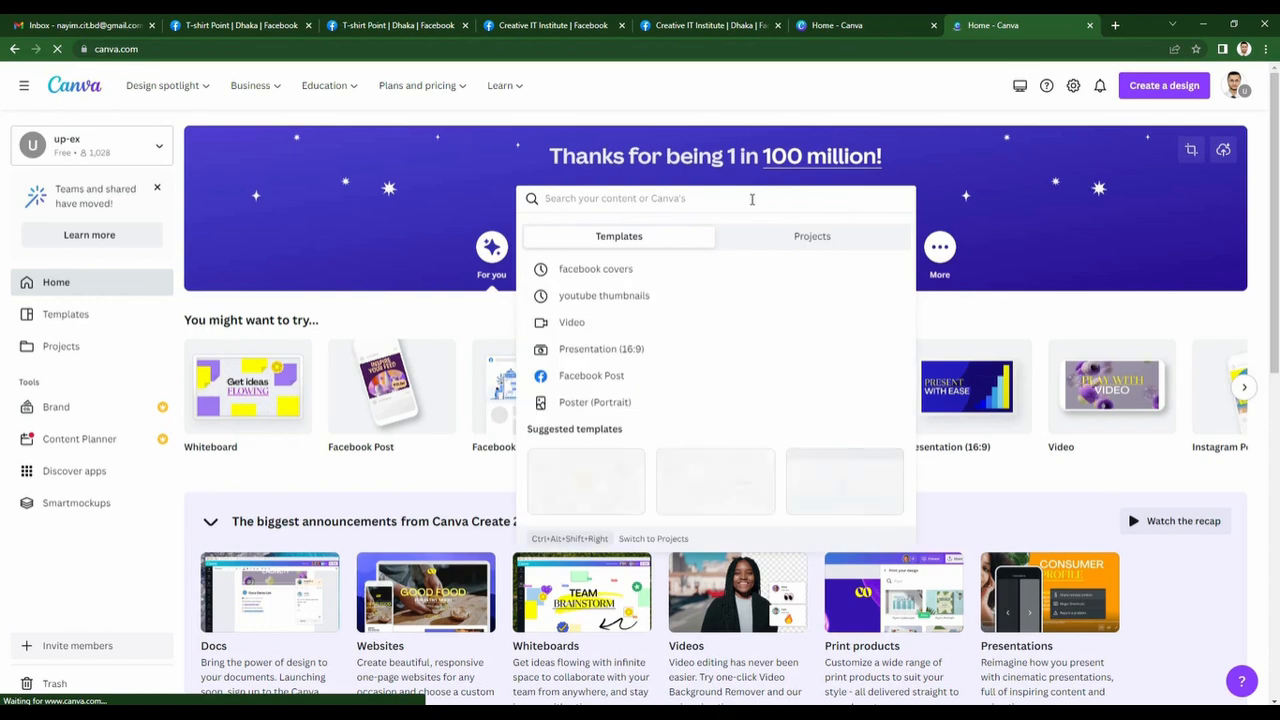
{"action": "left_click", "coordinate": [708, 268]}
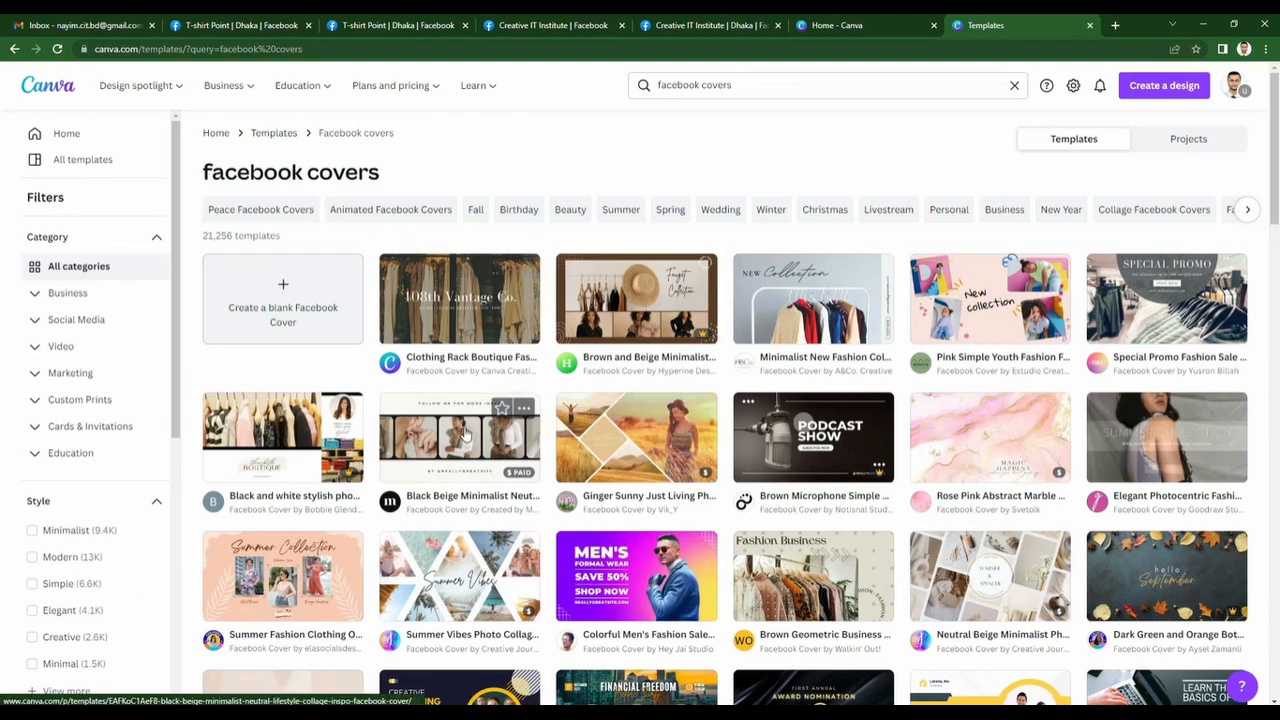
Examine the range of designs in the "facebook covers" template results for a suitable cover layout.
{"action": "scroll", "coordinate": [457, 401], "scroll_direction": "down", "scroll_amount": 1}
{"action": "scroll", "coordinate": [457, 401], "scroll_direction": "down", "scroll_amount": 2}
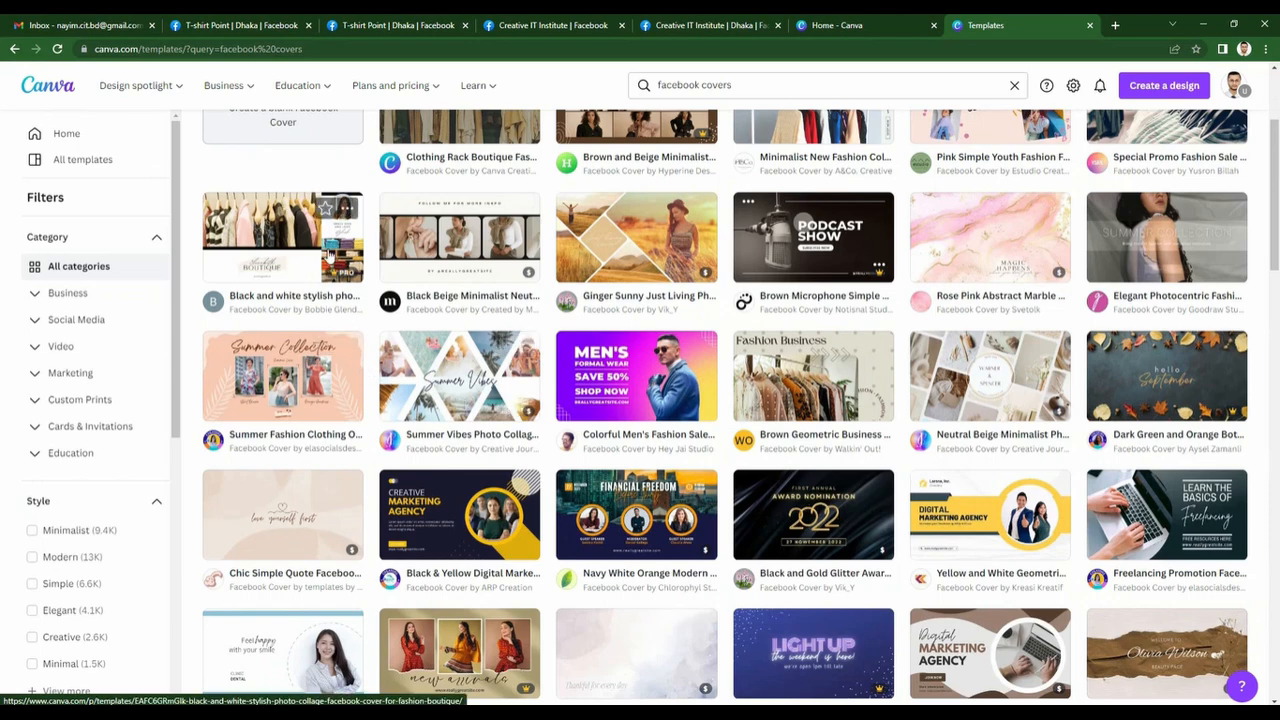
{"action": "scroll", "coordinate": [492, 334], "scroll_direction": "up", "scroll_amount": 3}
{"action": "scroll", "coordinate": [525, 362], "scroll_direction": "down", "scroll_amount": 3}
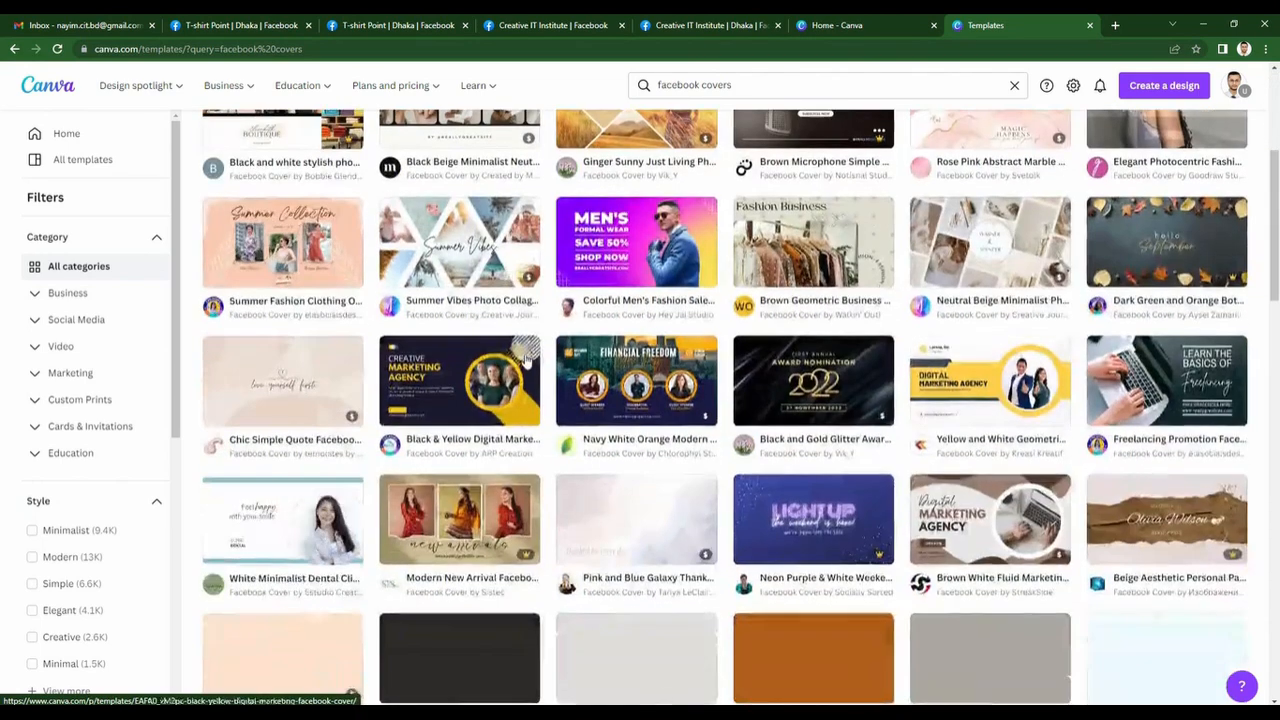
{"action": "scroll", "coordinate": [527, 362], "scroll_direction": "down", "scroll_amount": 3}
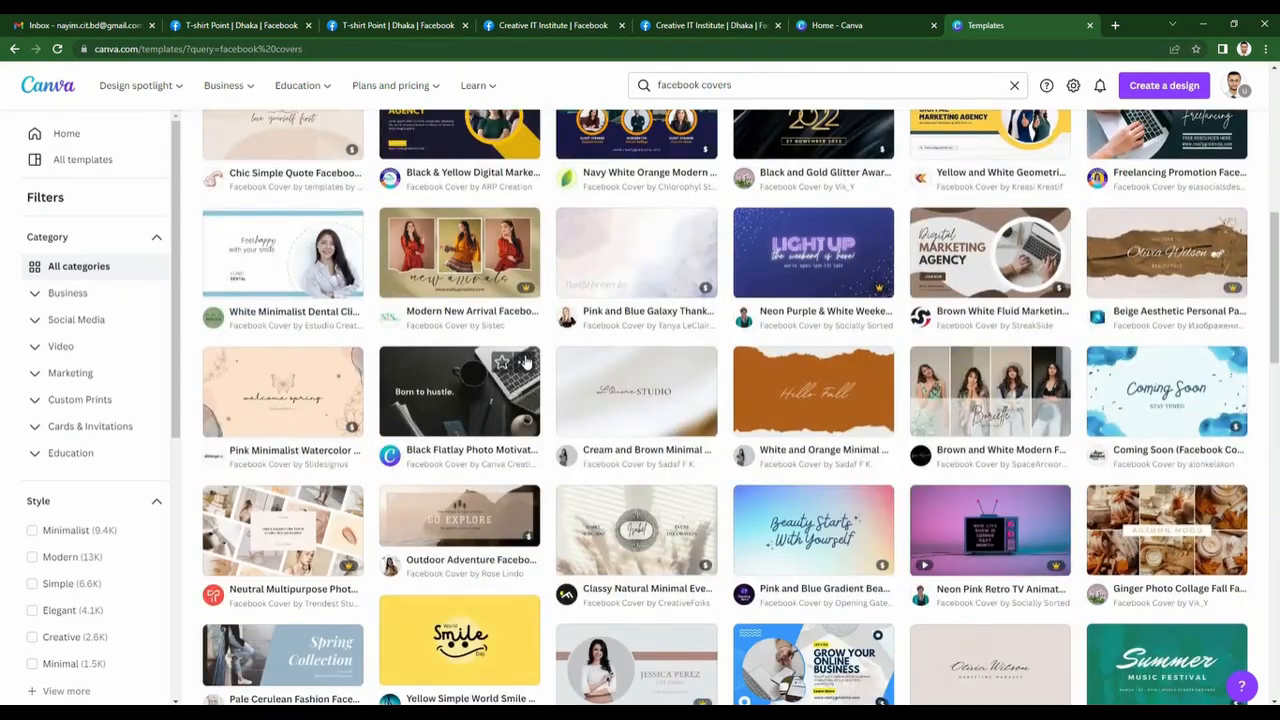
{"action": "scroll", "coordinate": [527, 362], "scroll_direction": "down", "scroll_amount": 5}
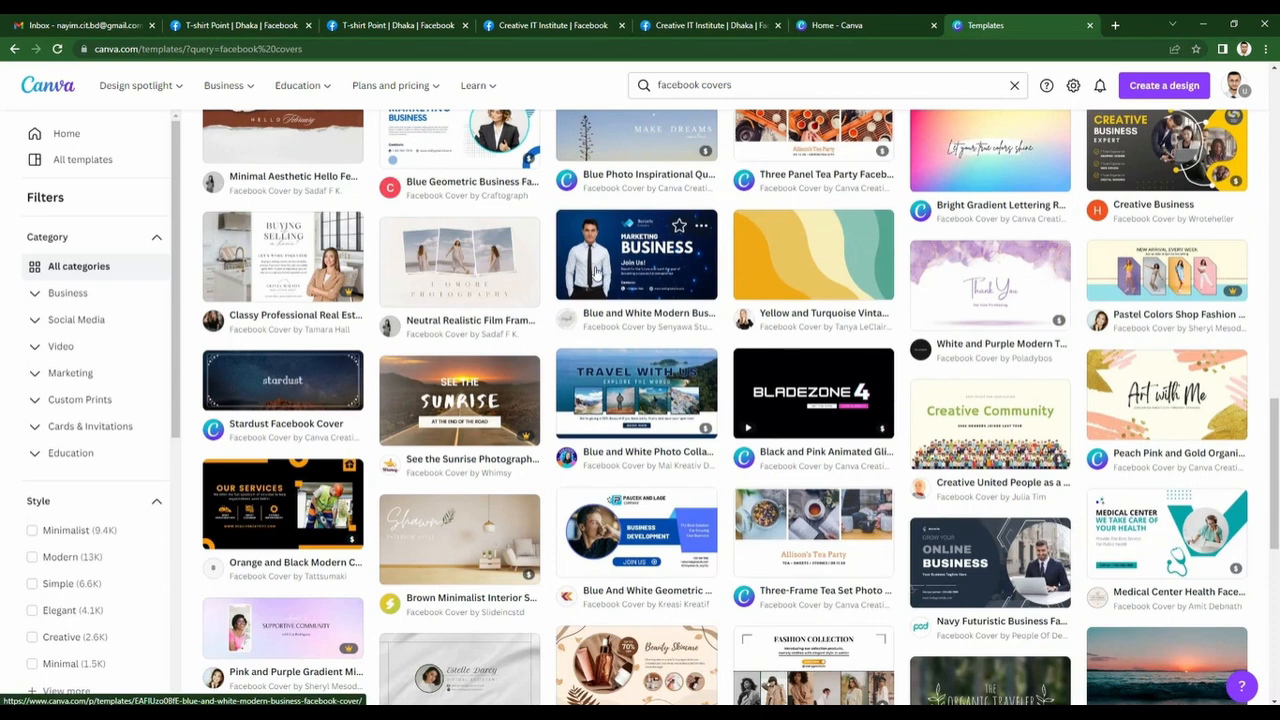
{"action": "scroll", "coordinate": [673, 345], "scroll_direction": "down", "scroll_amount": 2}
{"action": "scroll", "coordinate": [700, 370], "scroll_direction": "down", "scroll_amount": 2}
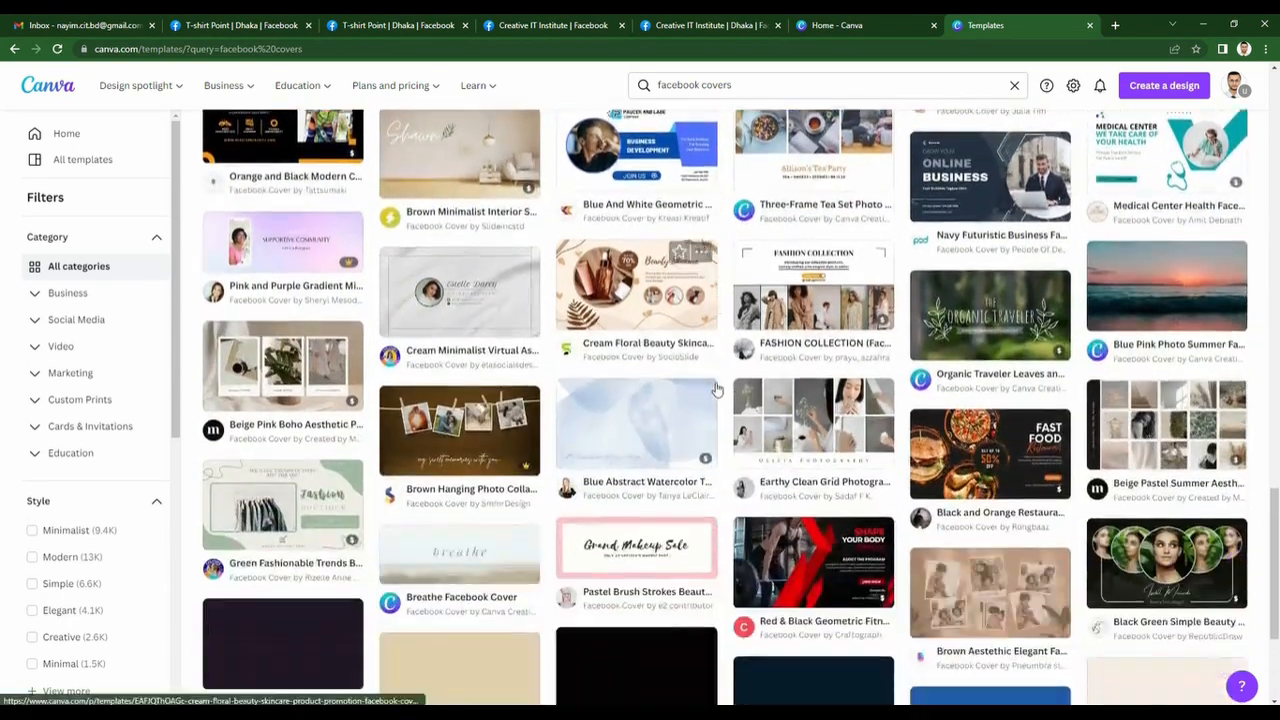
{"action": "scroll", "coordinate": [715, 388], "scroll_direction": "down", "scroll_amount": 5}
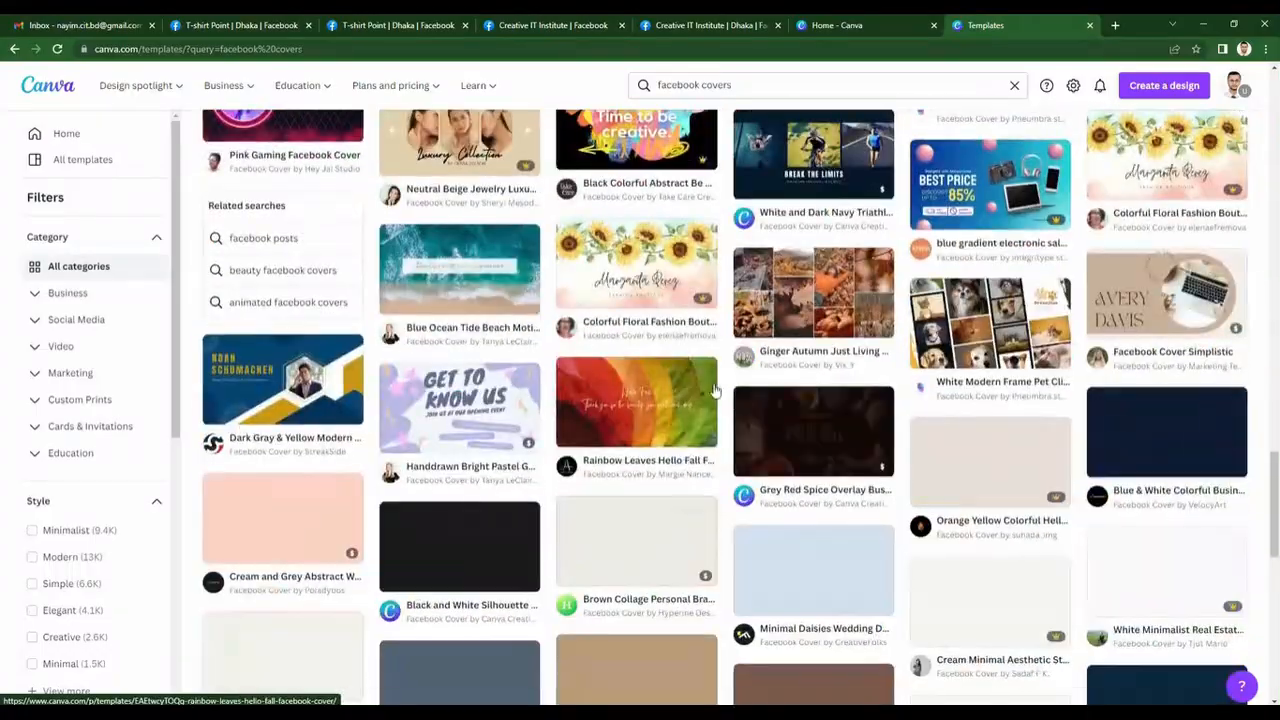
{"action": "scroll", "coordinate": [645, 237], "scroll_direction": "down", "scroll_amount": 15}
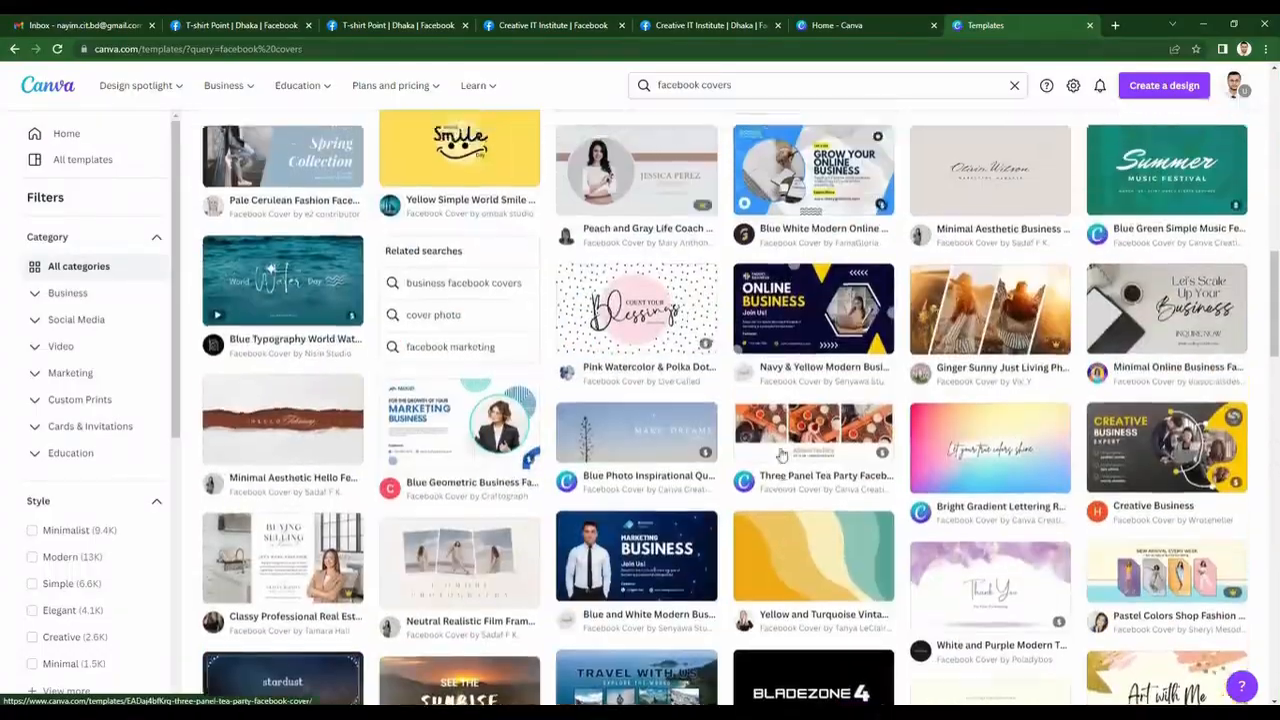
Preview the black and white fashion boutique collage cover, and start a design from the Special Promo Fashion Sale Facebook Cover template.
{"action": "scroll", "coordinate": [783, 455], "scroll_direction": "up", "scroll_amount": 4}
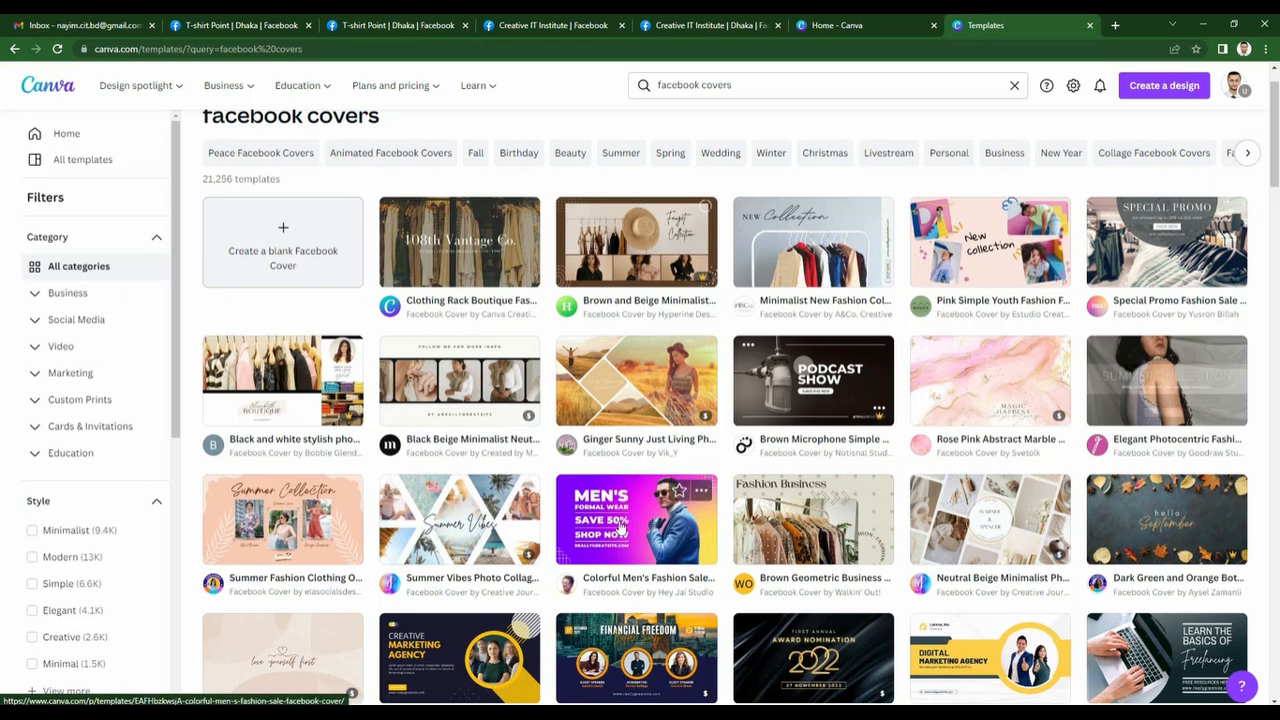
{"action": "left_click", "coordinate": [316, 374]}
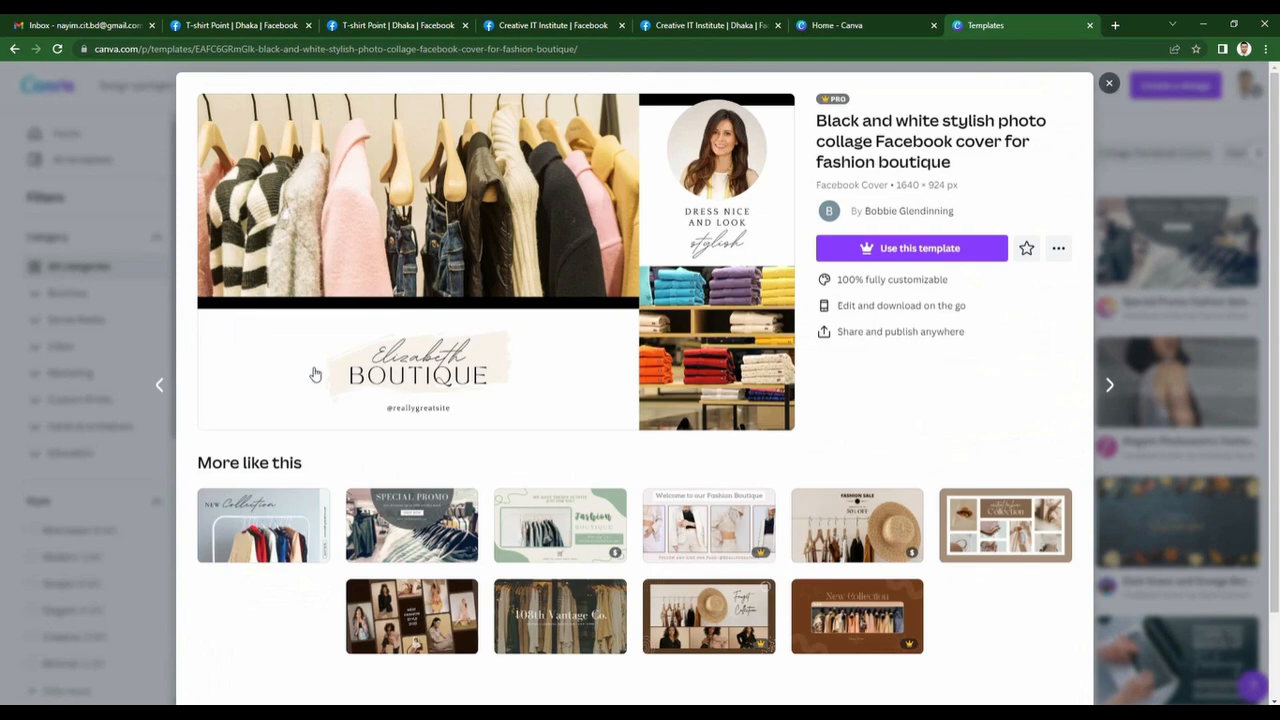
{"action": "left_click", "coordinate": [1109, 85]}
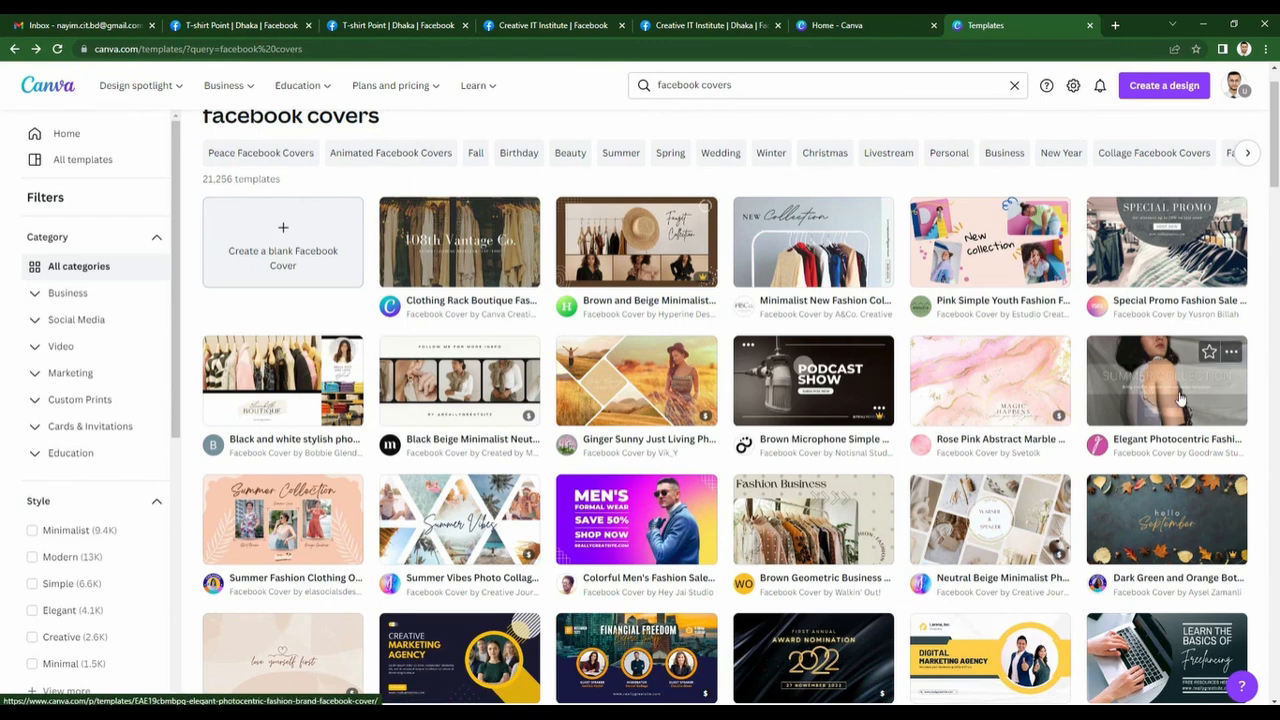
{"action": "left_click", "coordinate": [1174, 273]}
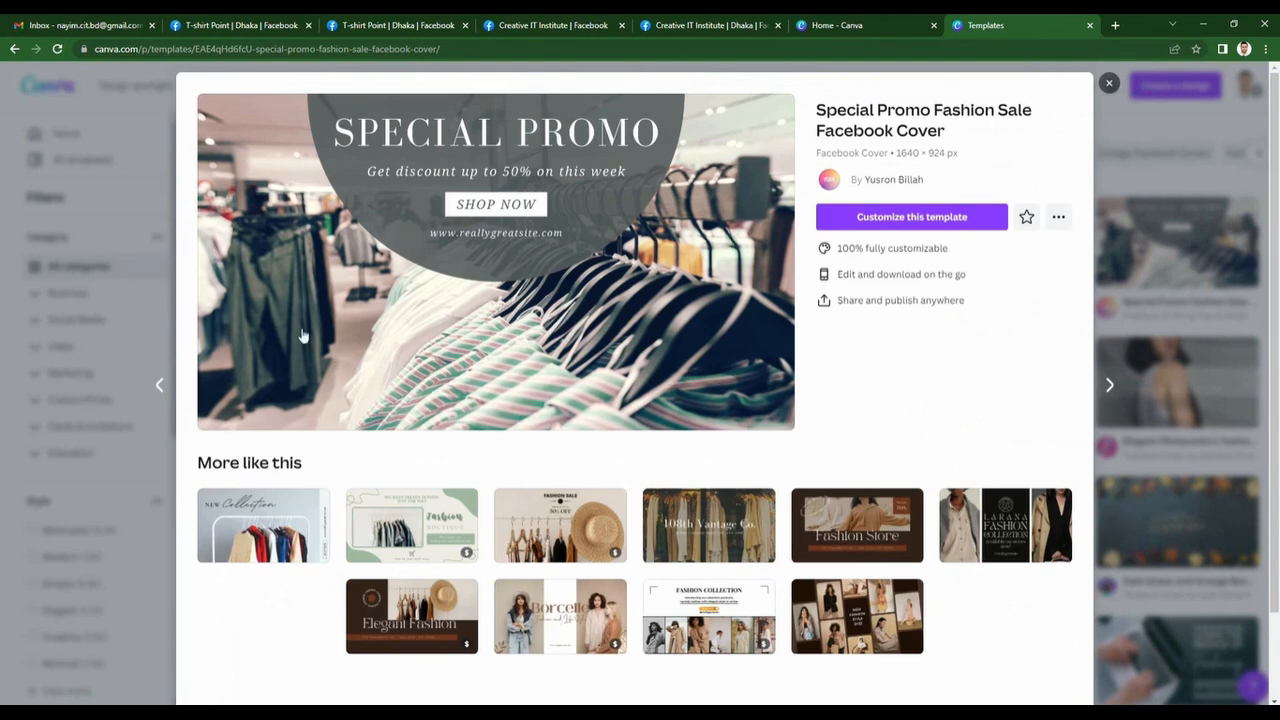
{"action": "left_click", "coordinate": [839, 218]}
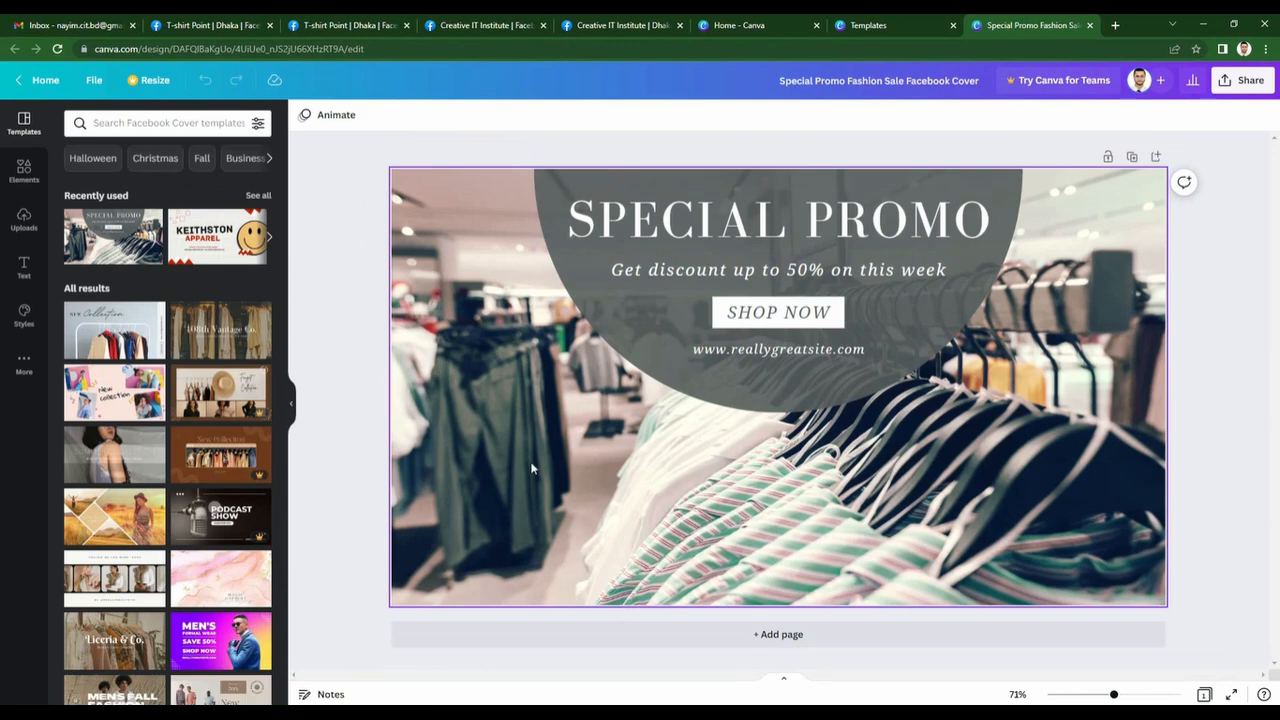
Replace the "Special Promo" heading on the cover with "T-SHIRT POINT".
{"action": "left_click", "coordinate": [748, 226]}
{"action": "double_click", "coordinate": [746, 224]}
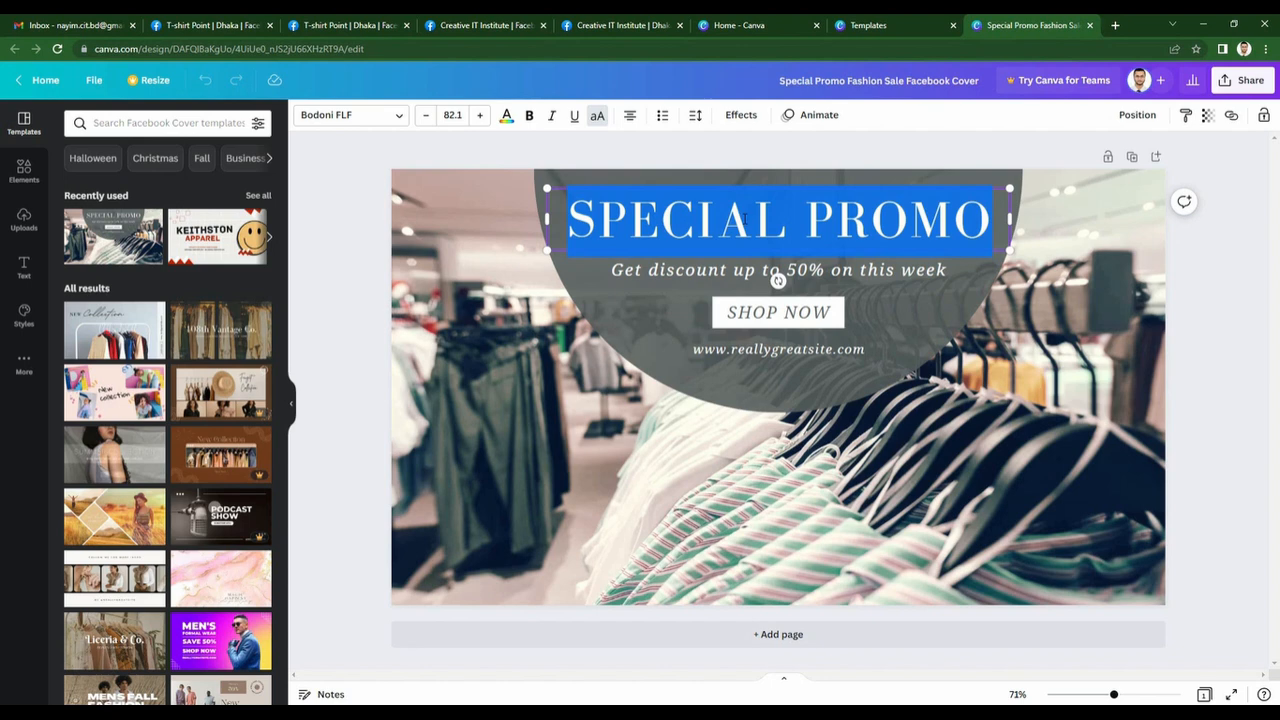
{"action": "type", "text": "T-H"}
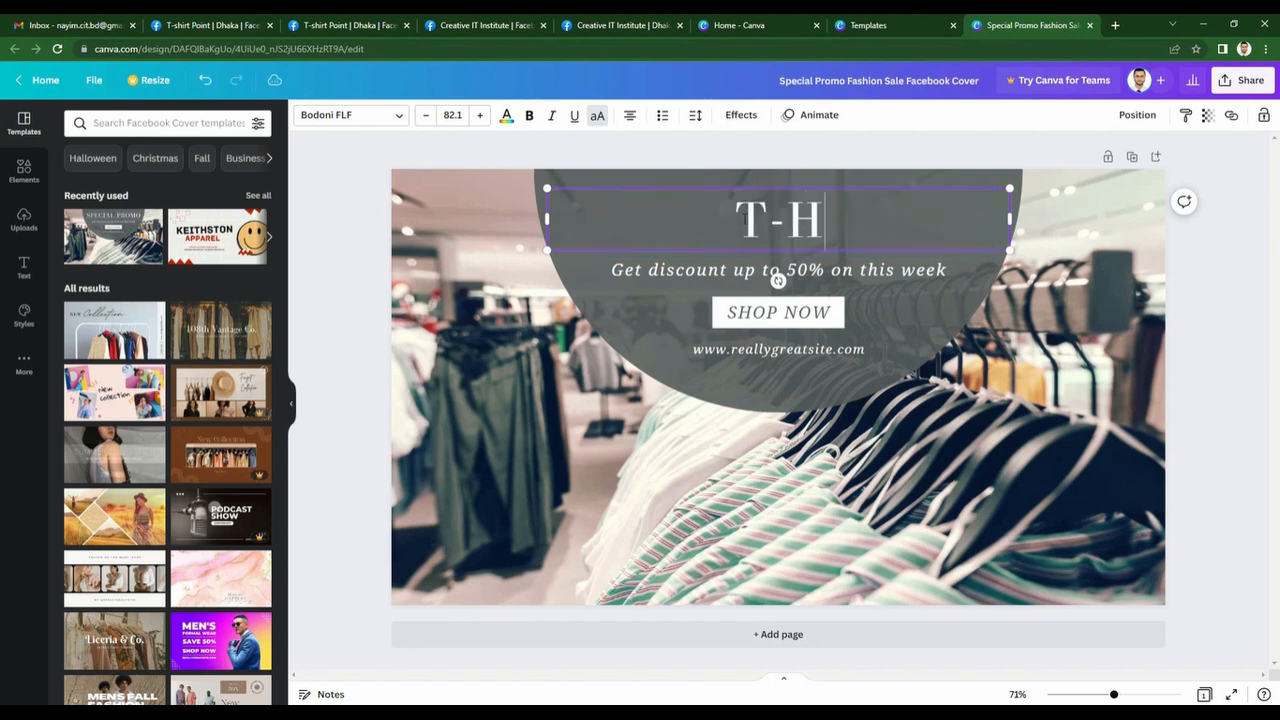
{"action": "key", "text": "BackSpace"}
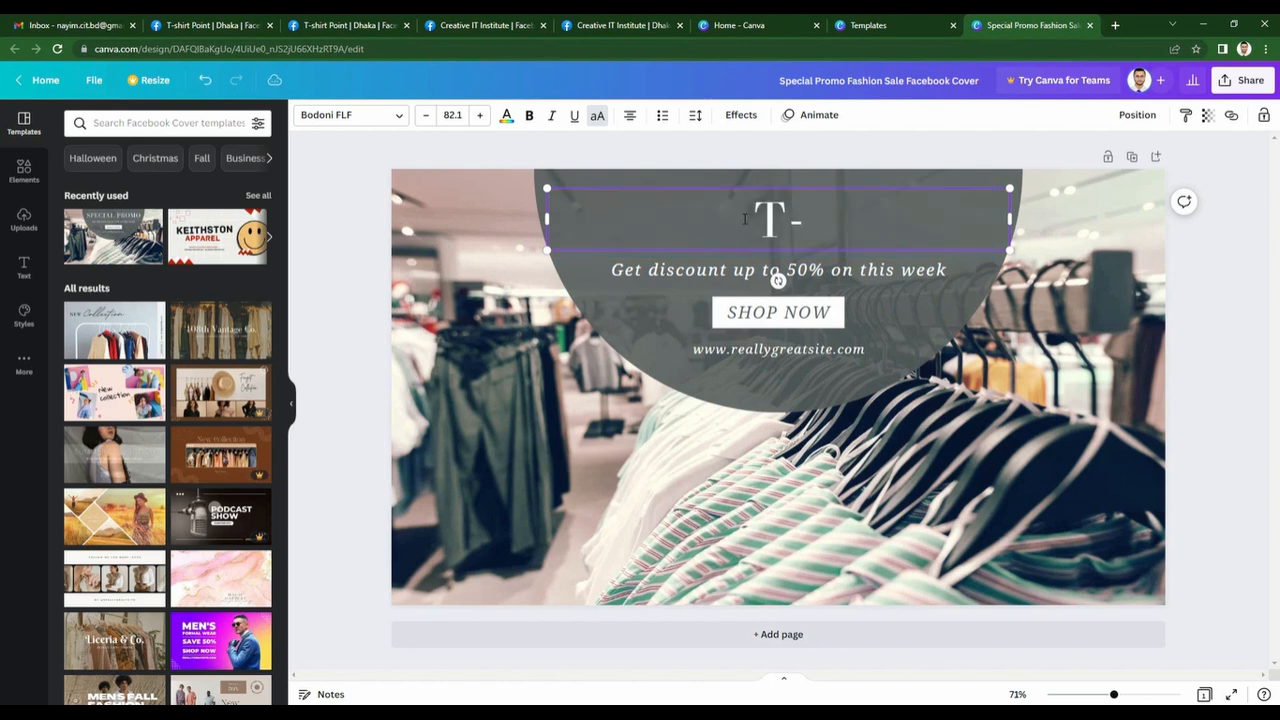
{"action": "type", "text": "SHIRT "}
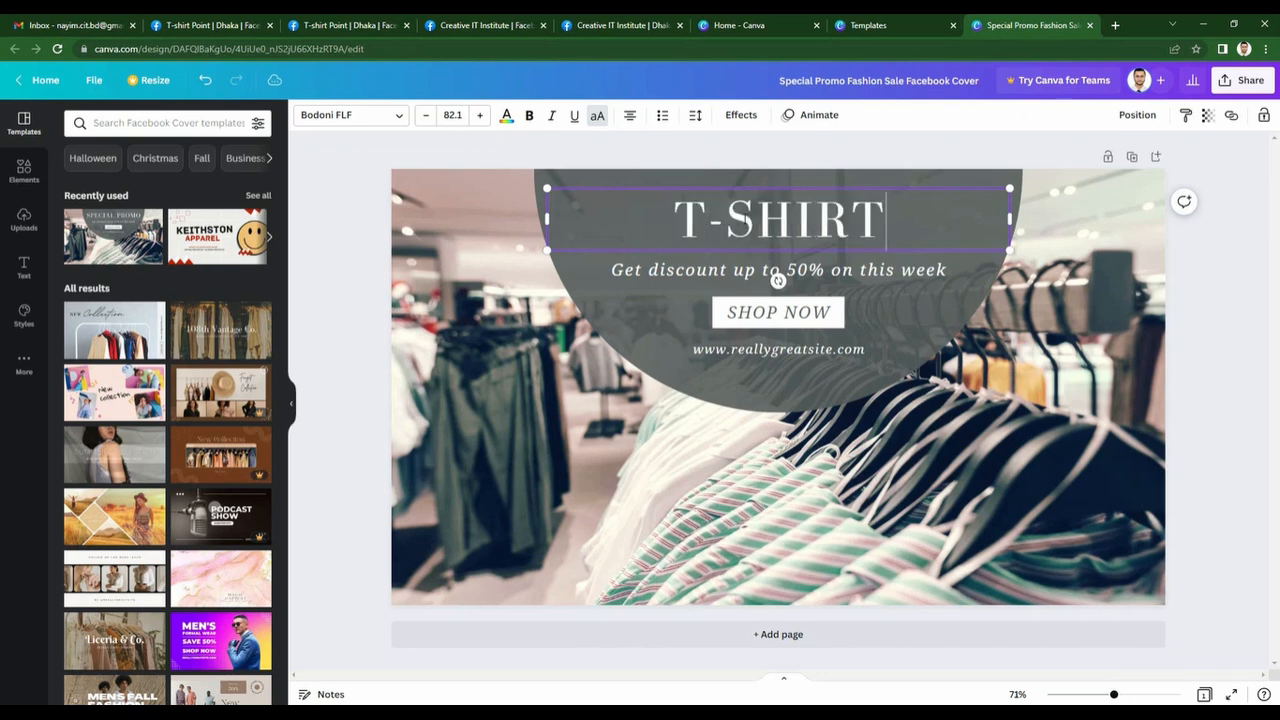
{"action": "type", "text": "POINT"}
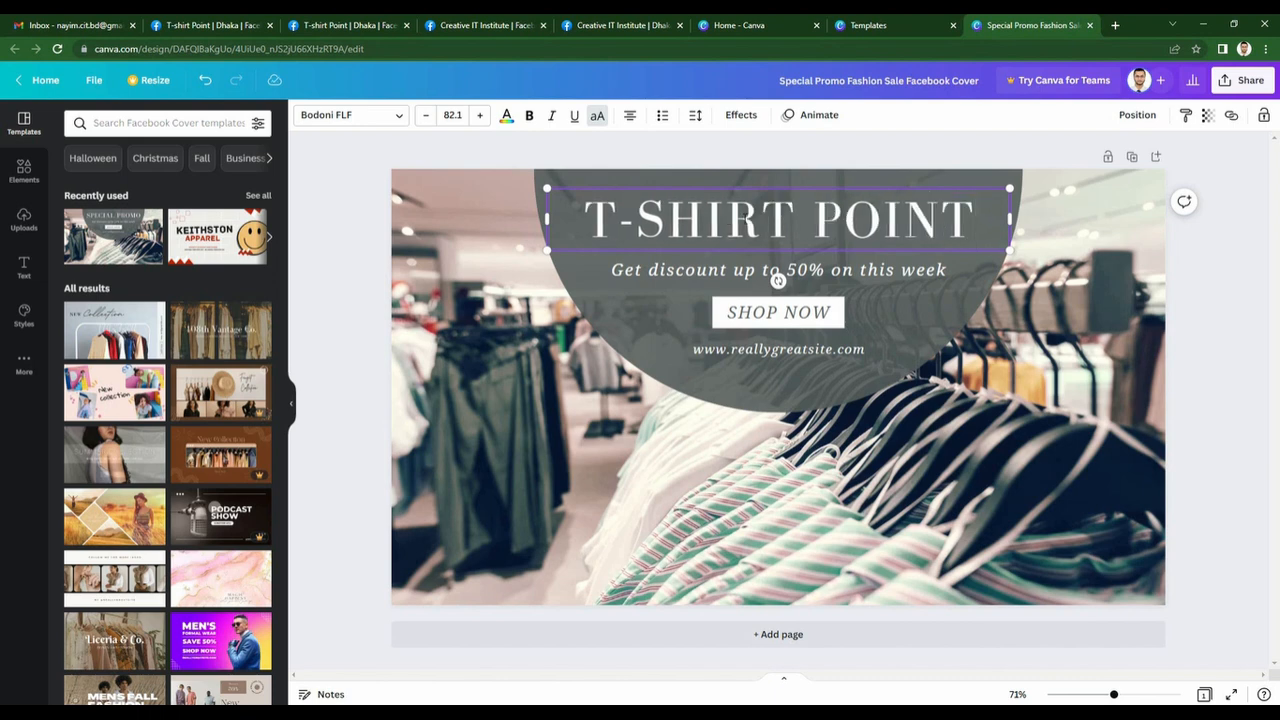
{"action": "left_click", "coordinate": [907, 276], "text": "shift"}
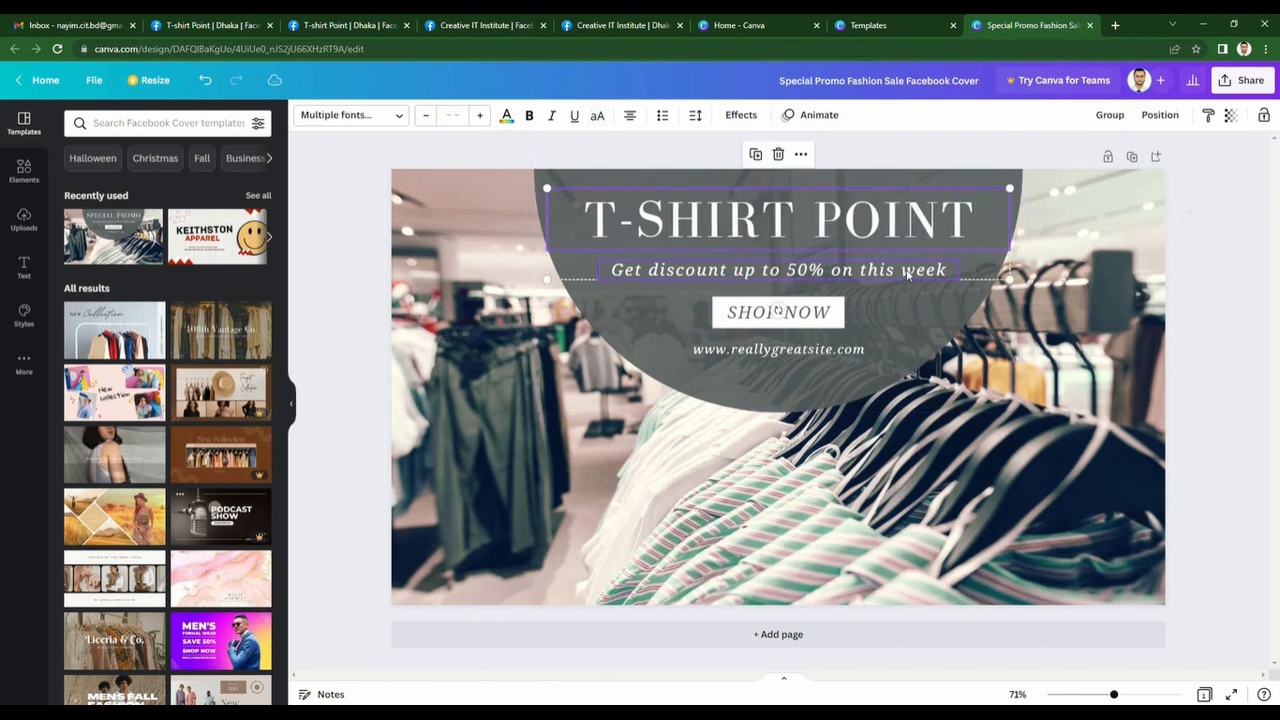
{"action": "left_click", "coordinate": [1205, 320]}
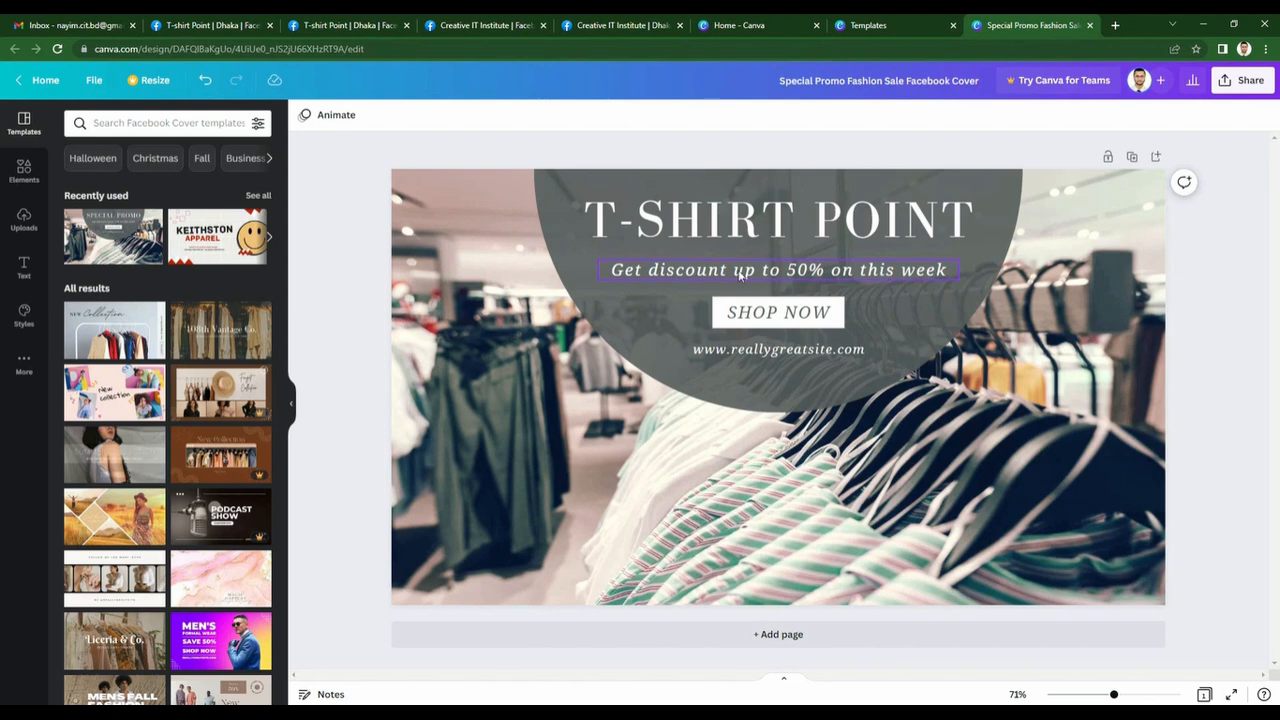
Change the discount in the line below the heading to 30%, and delete the website address text.
{"action": "left_click", "coordinate": [798, 273]}
{"action": "double_click", "coordinate": [798, 273]}
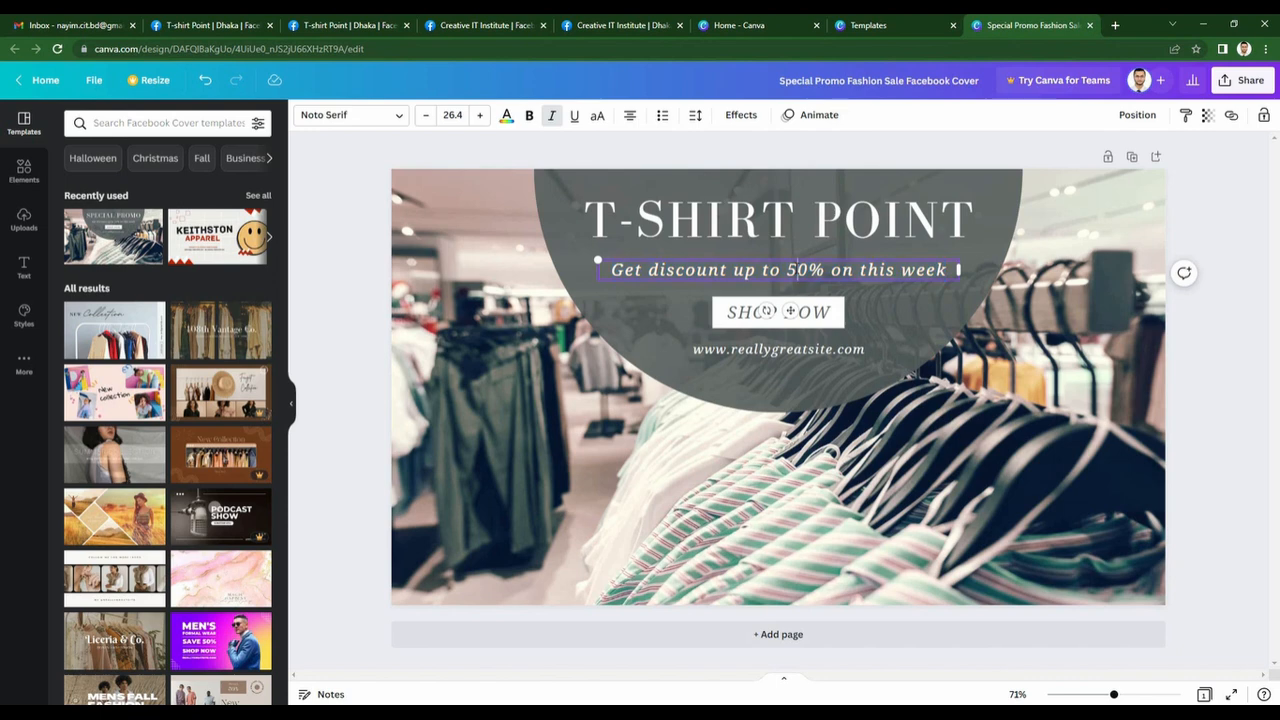
{"action": "key", "text": "BackSpace"}
{"action": "type", "text": "3"}
{"action": "left_click", "coordinate": [828, 350]}
{"action": "key", "text": "Delete"}
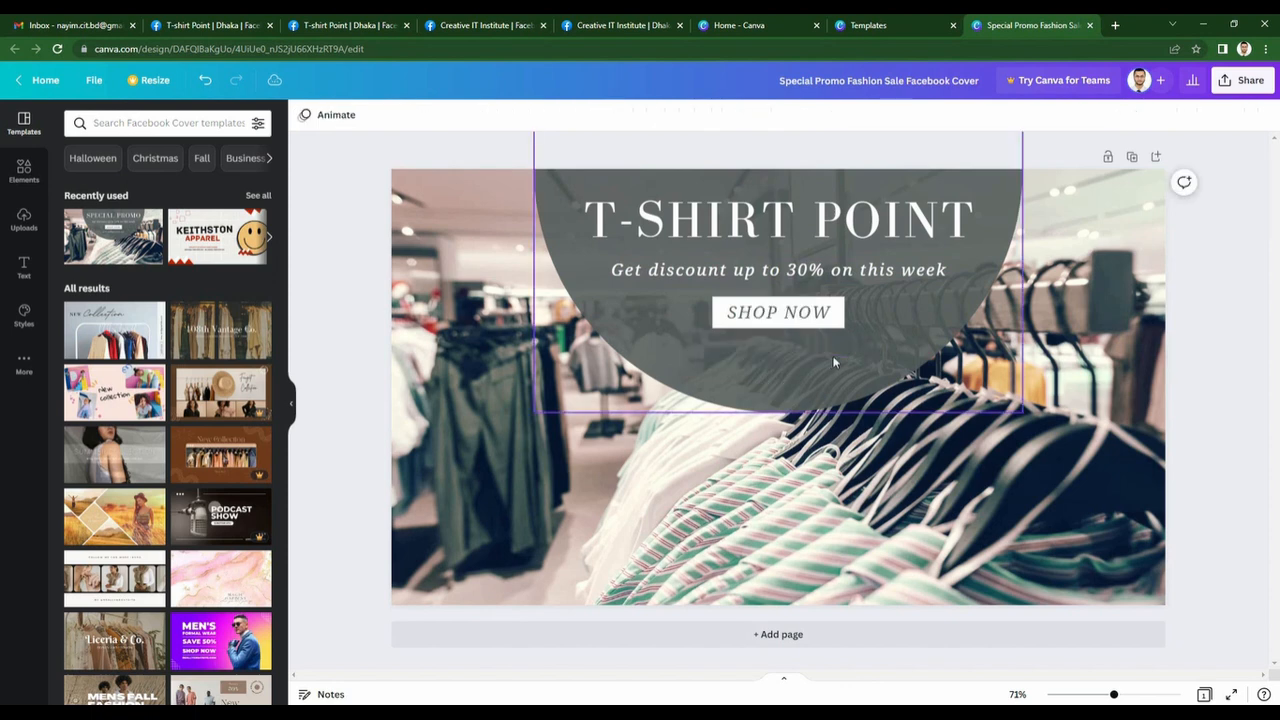
Try deleting the clothing store background photo from the cover, and undo the deletion.
{"action": "left_click", "coordinate": [824, 315]}
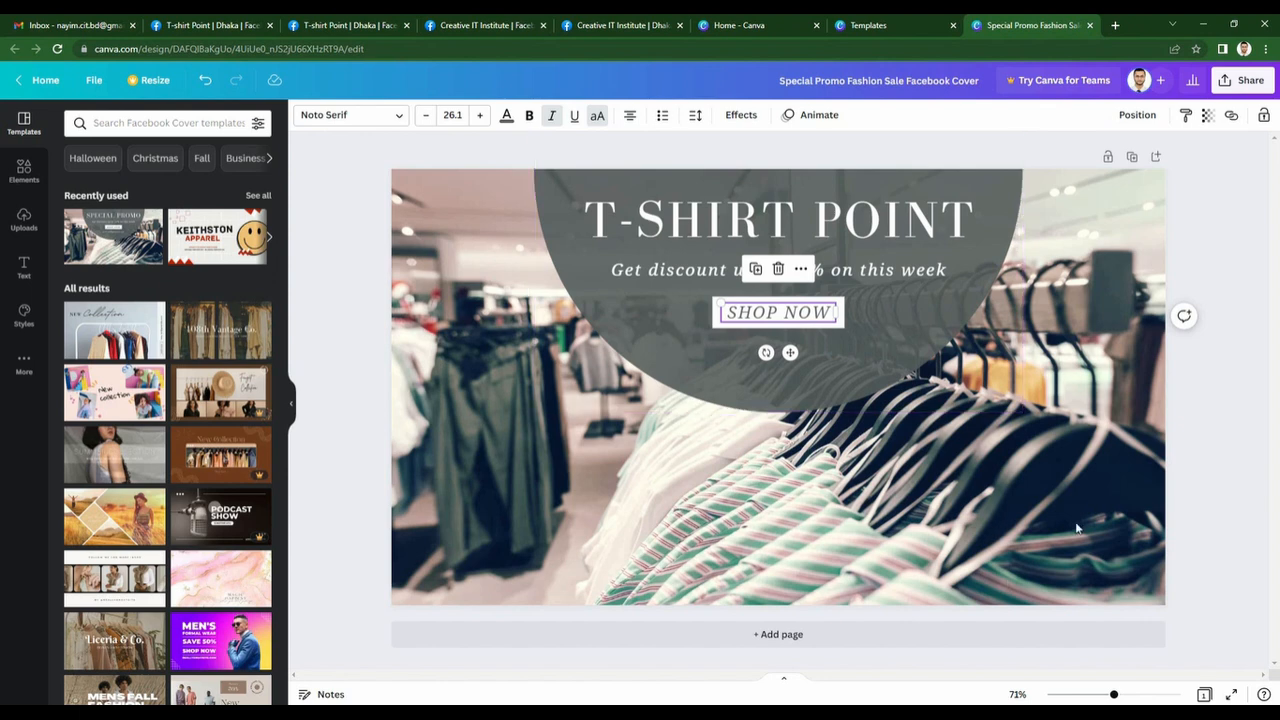
{"action": "left_click", "coordinate": [1091, 432]}
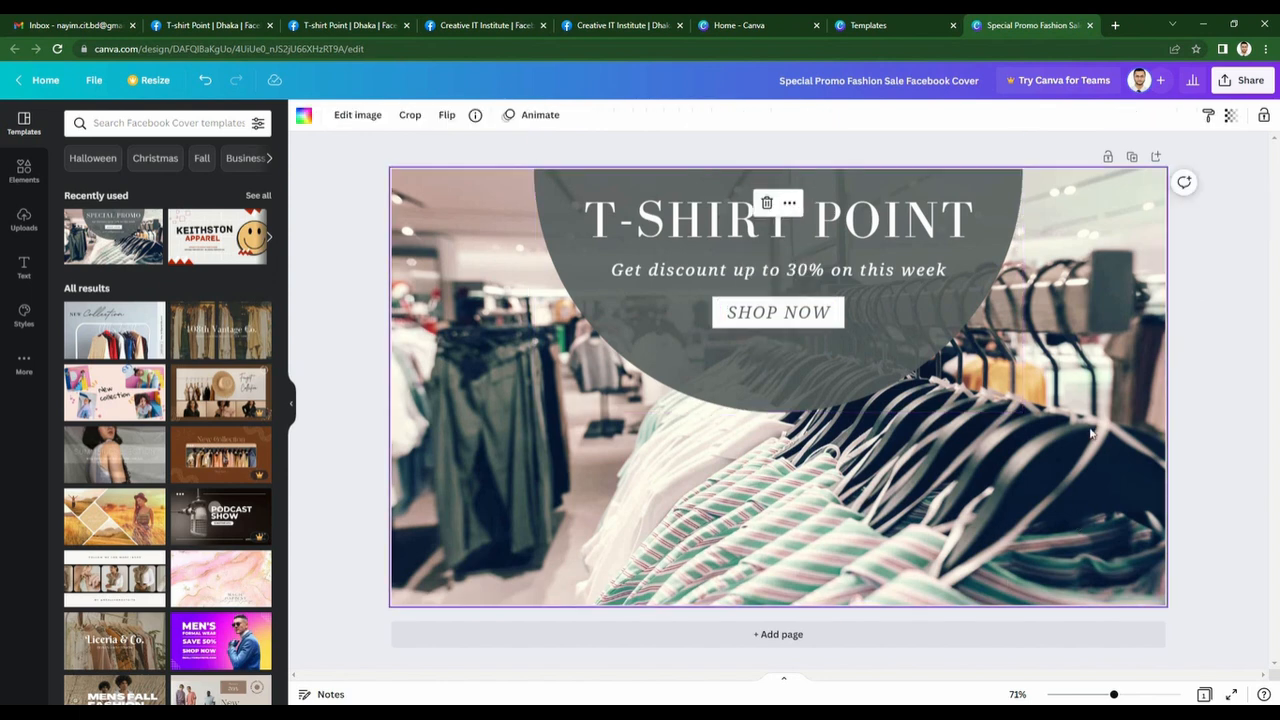
{"action": "key", "text": "Delete"}
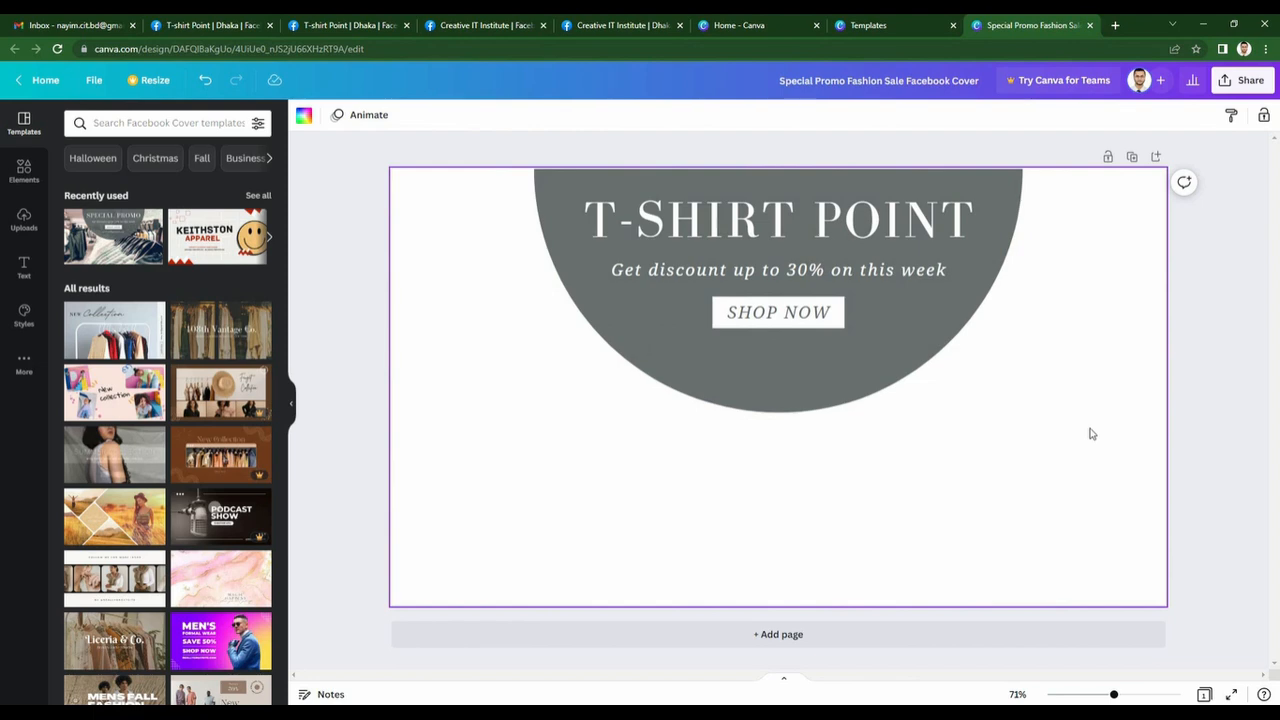
{"action": "key", "text": "ctrl+z"}
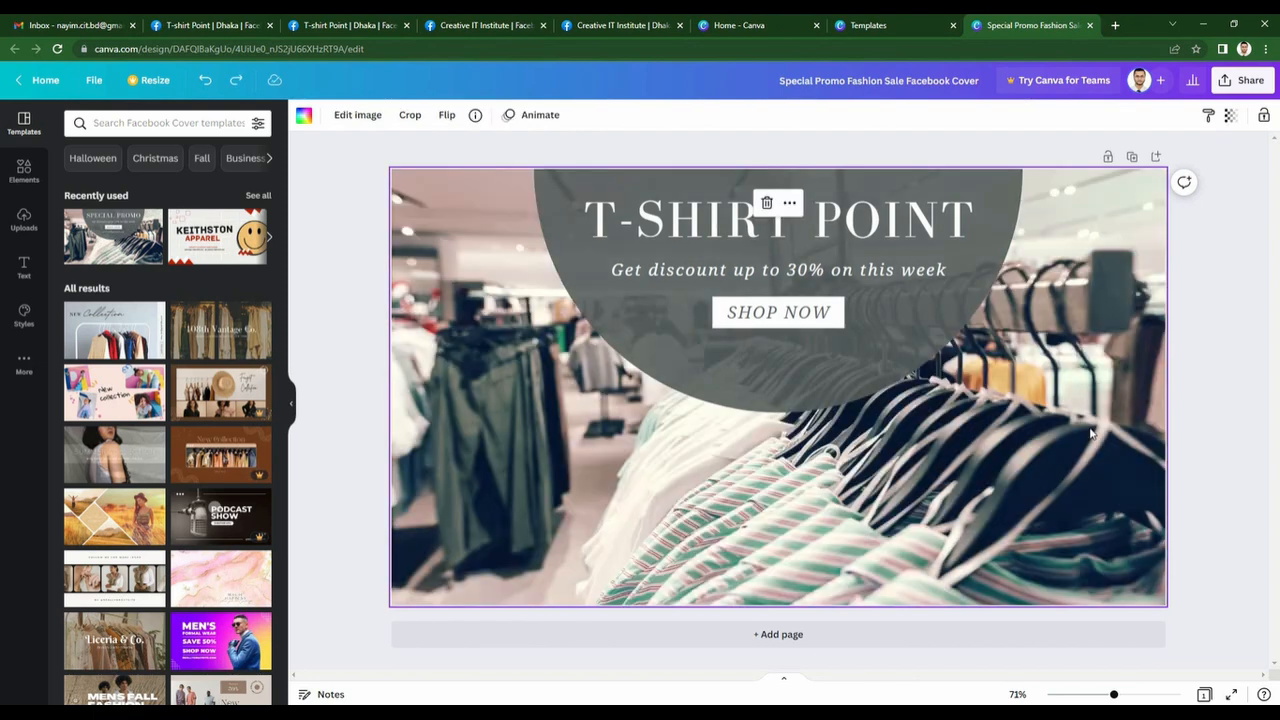
Try orange, red, white, beige, navy, tan and green fills on the semicircle behind the text, ending with the dark grey photo color.
{"action": "left_click", "coordinate": [873, 322]}
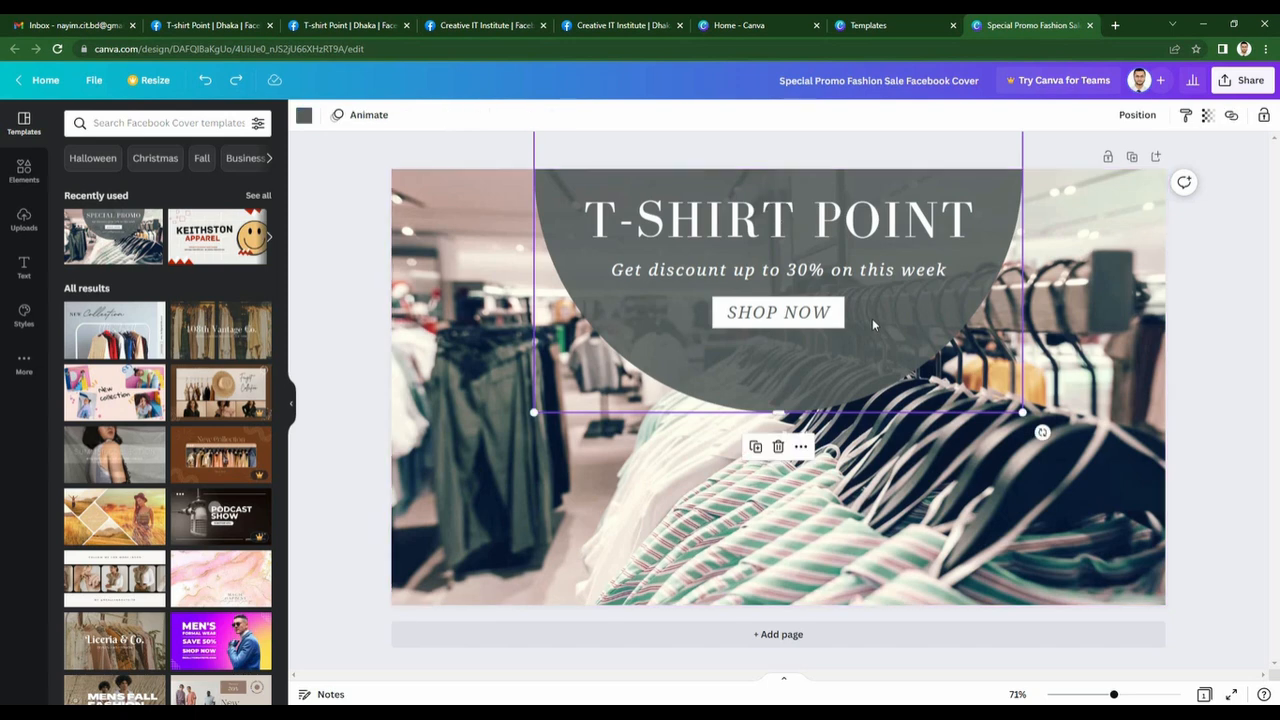
{"action": "left_click", "coordinate": [302, 118]}
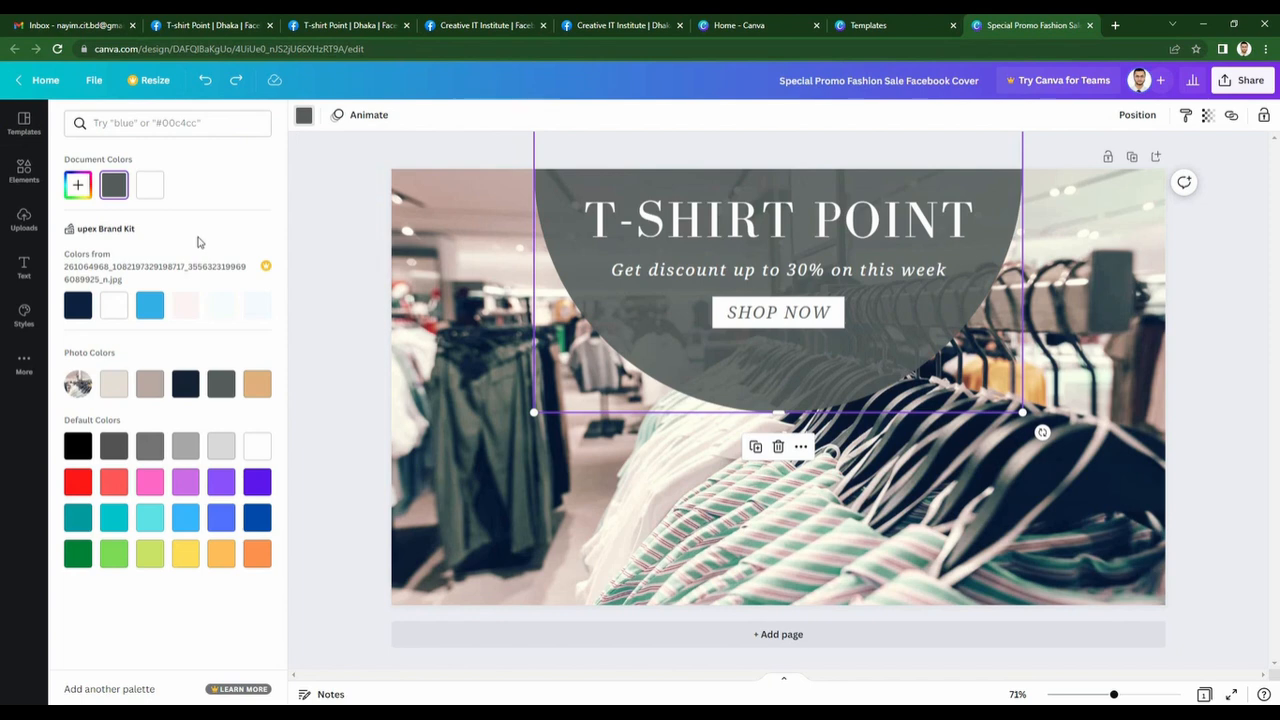
{"action": "left_click", "coordinate": [250, 557]}
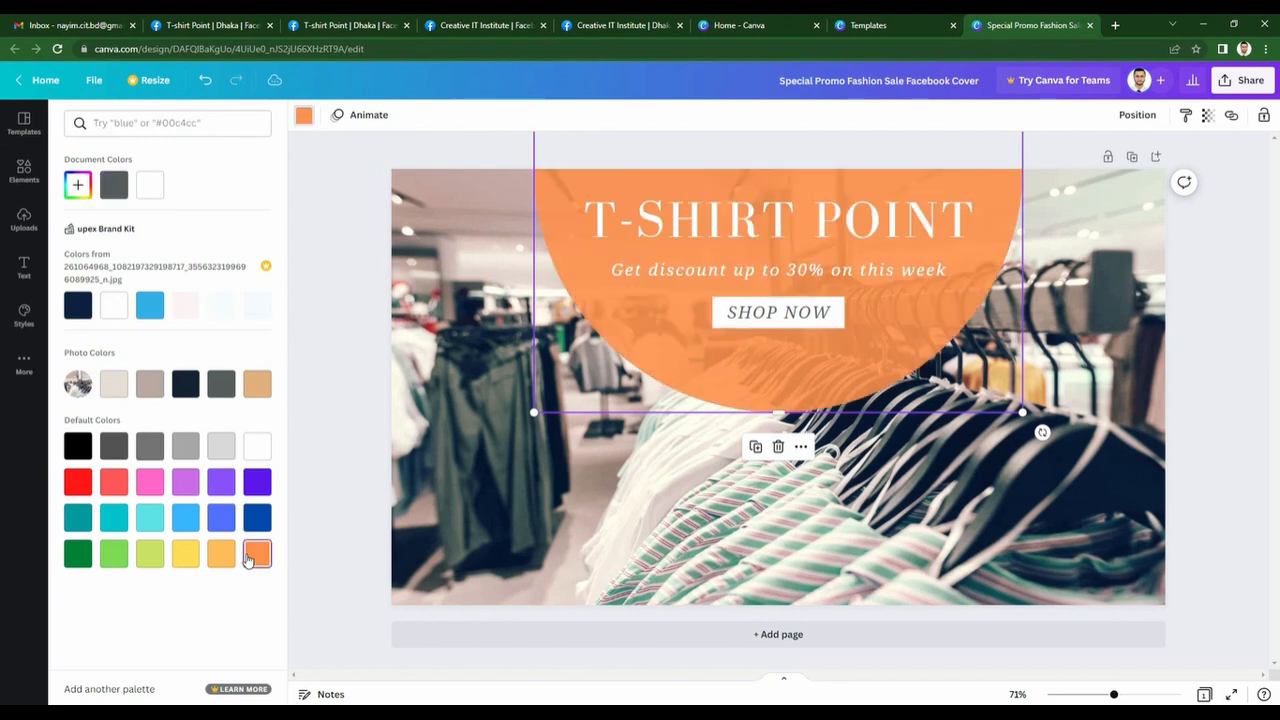
{"action": "left_click", "coordinate": [78, 484]}
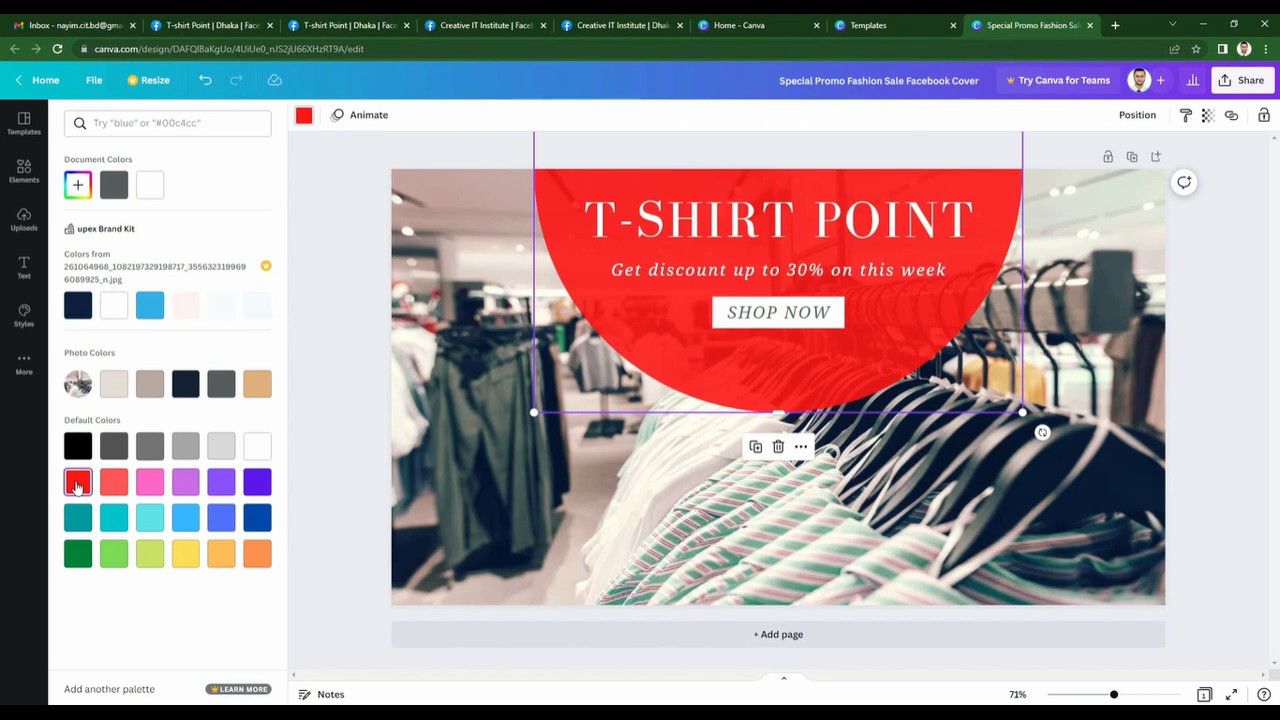
{"action": "left_click", "coordinate": [114, 446]}
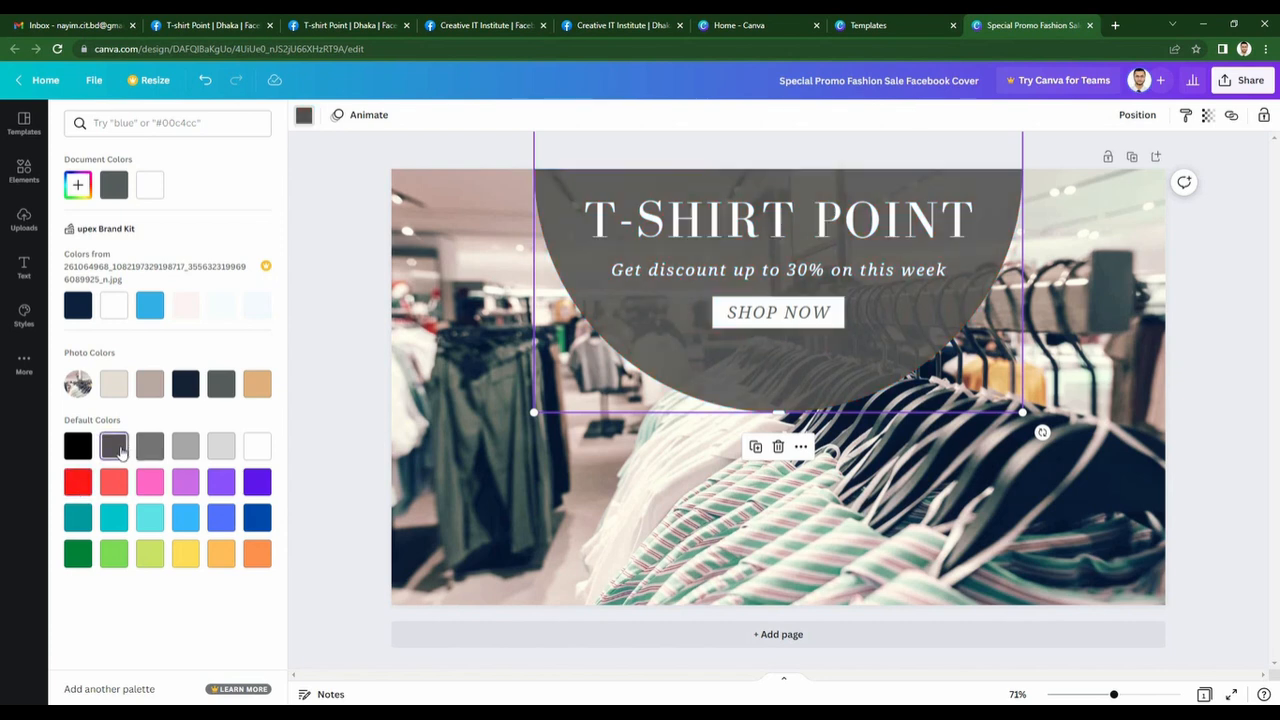
{"action": "left_click", "coordinate": [259, 455]}
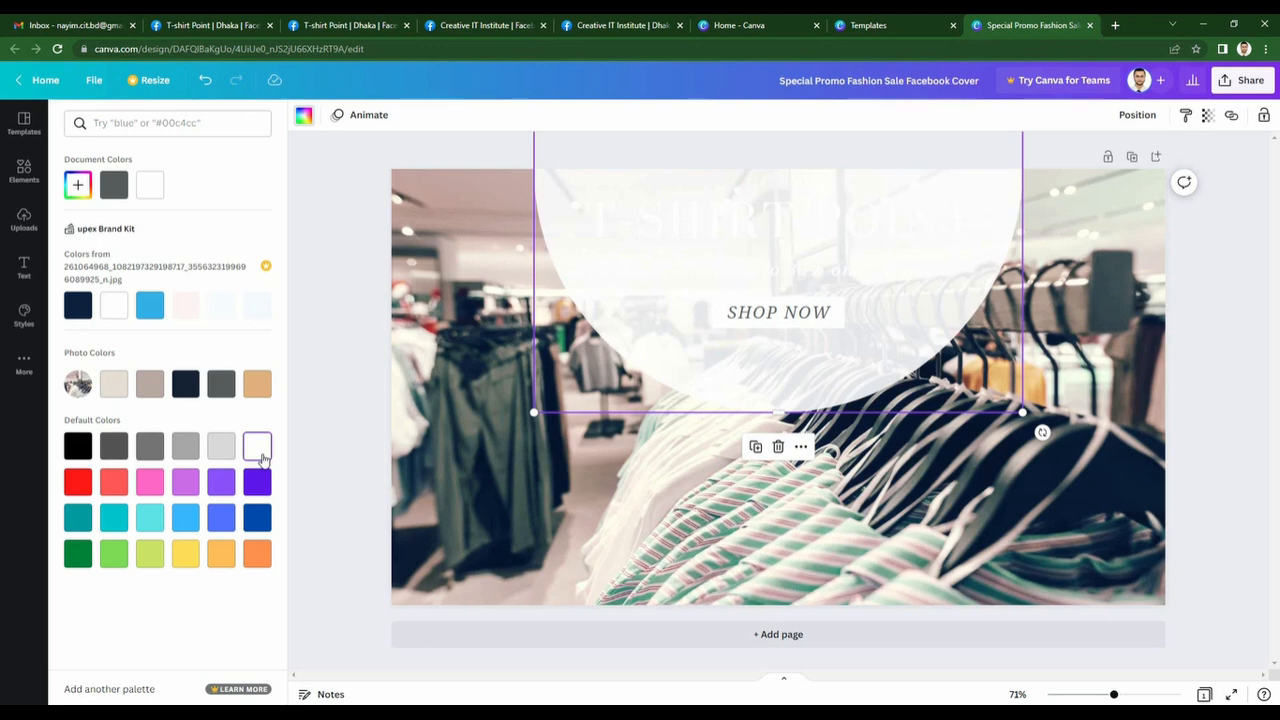
{"action": "left_click", "coordinate": [112, 384]}
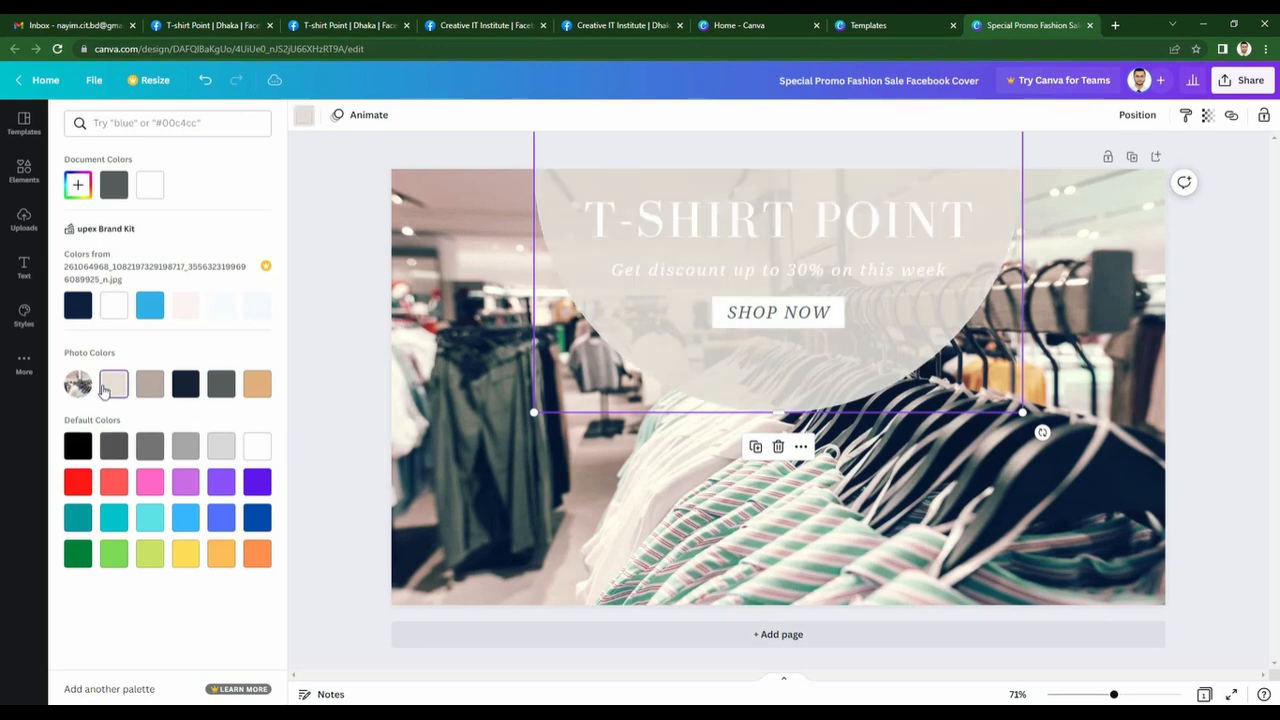
{"action": "left_click", "coordinate": [184, 388]}
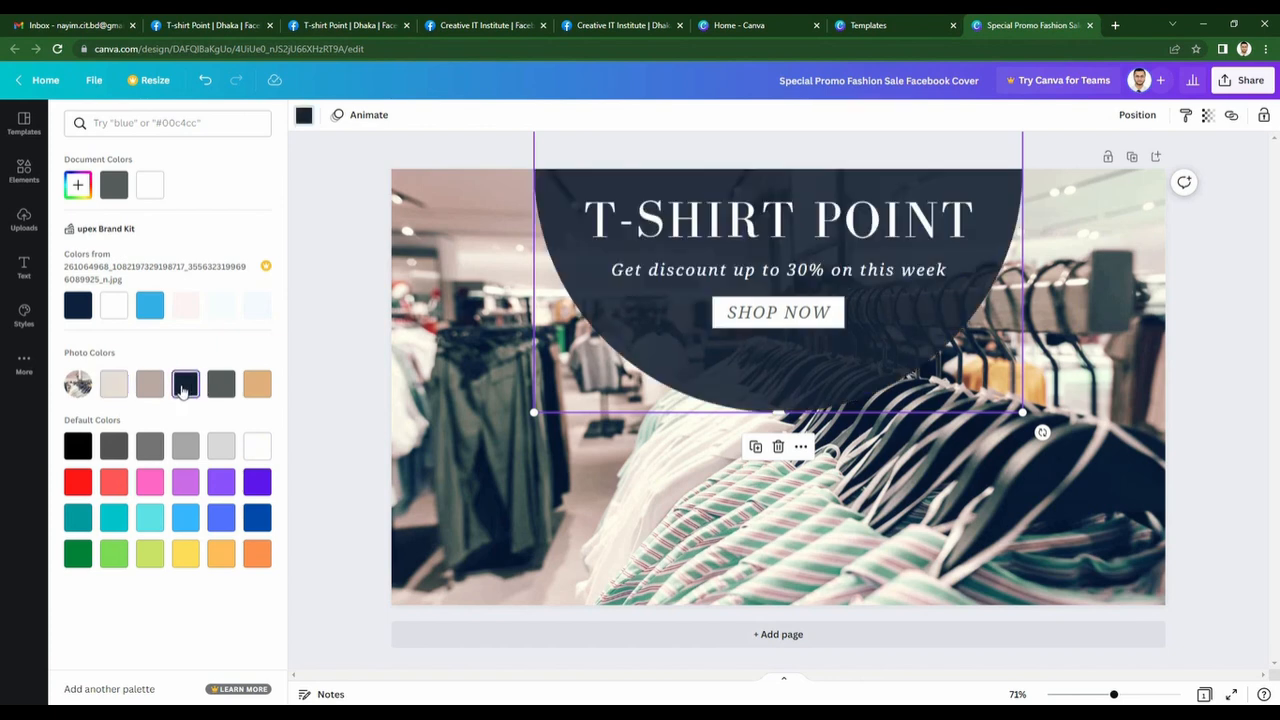
{"action": "left_click", "coordinate": [257, 386]}
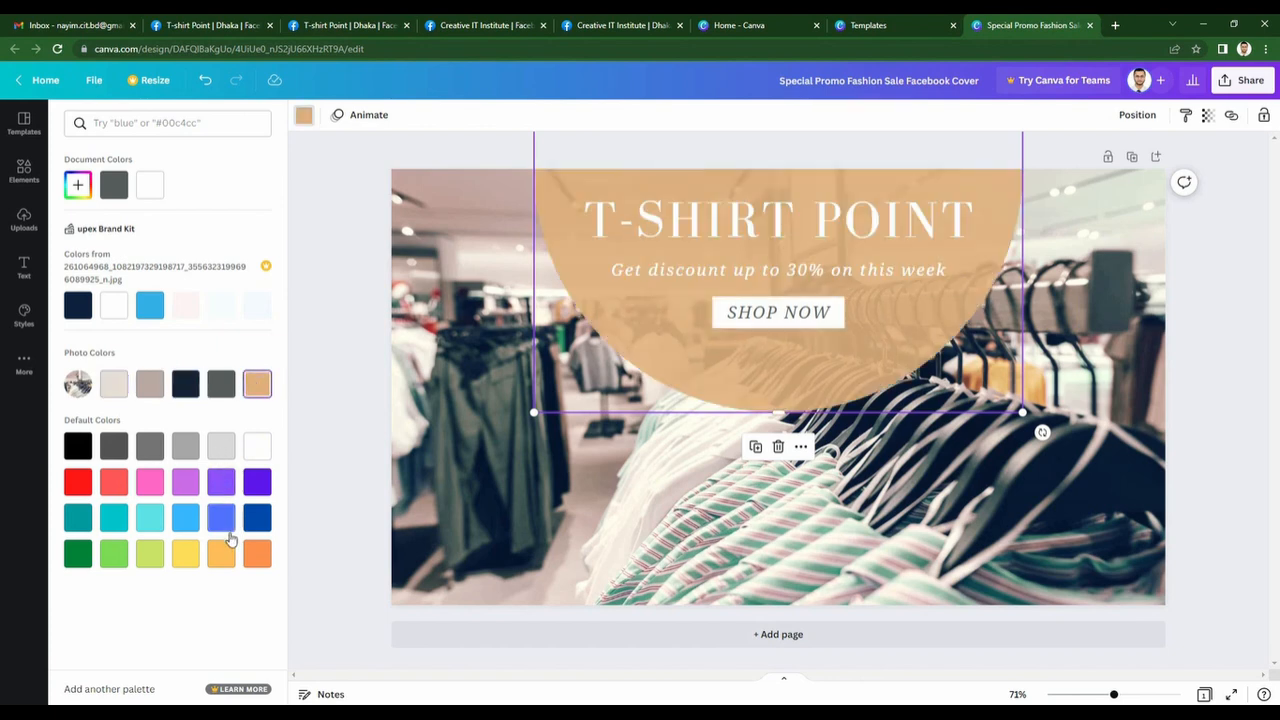
{"action": "left_click", "coordinate": [114, 553]}
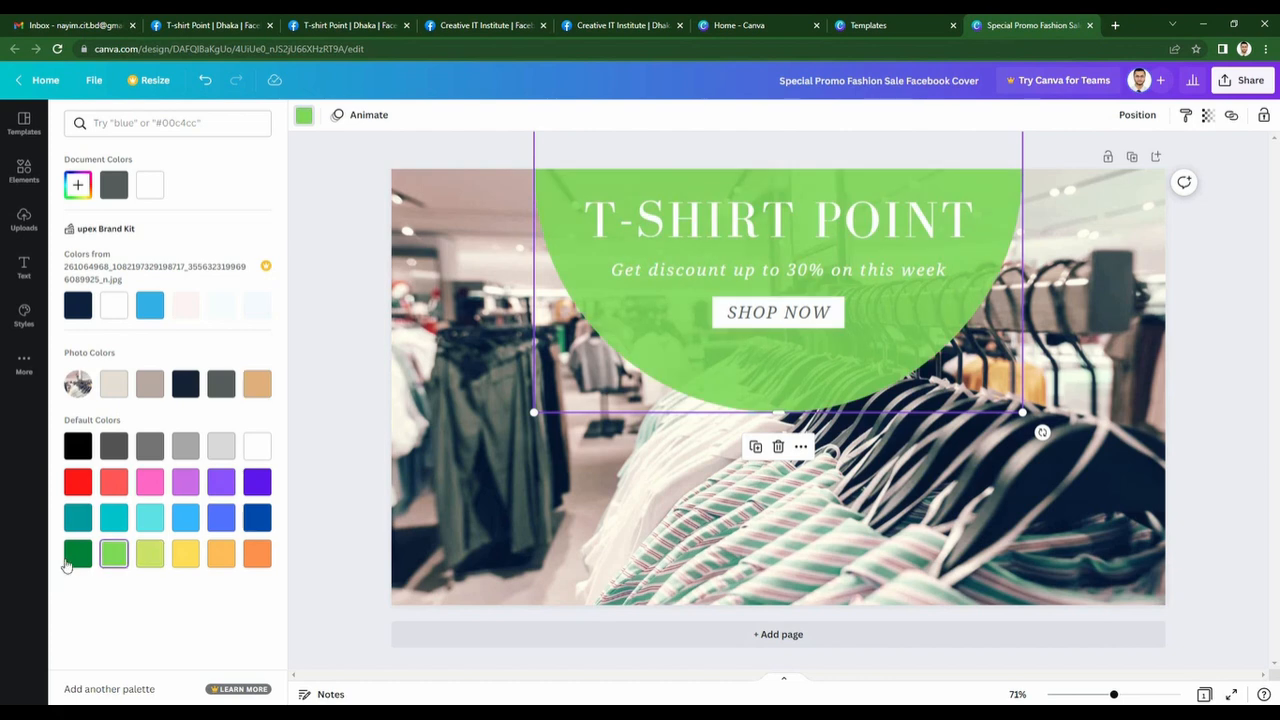
{"action": "left_click", "coordinate": [72, 558]}
{"action": "left_click", "coordinate": [257, 556]}
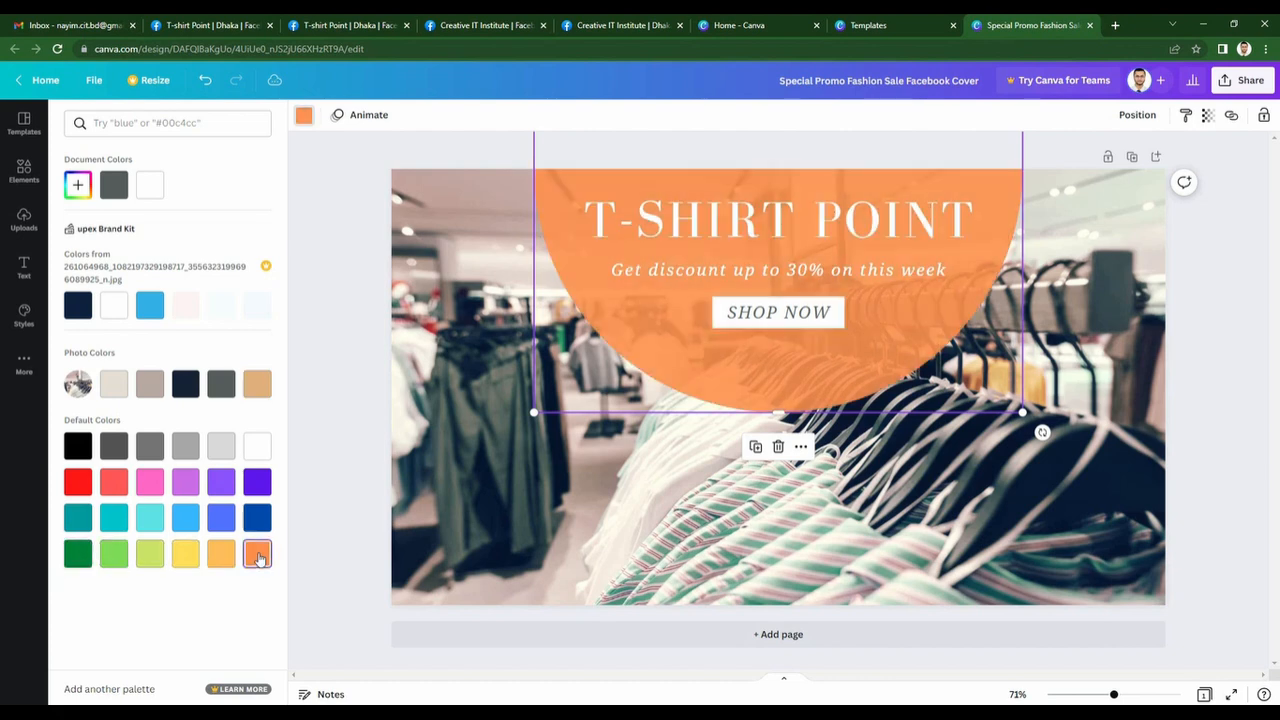
{"action": "left_click", "coordinate": [257, 384]}
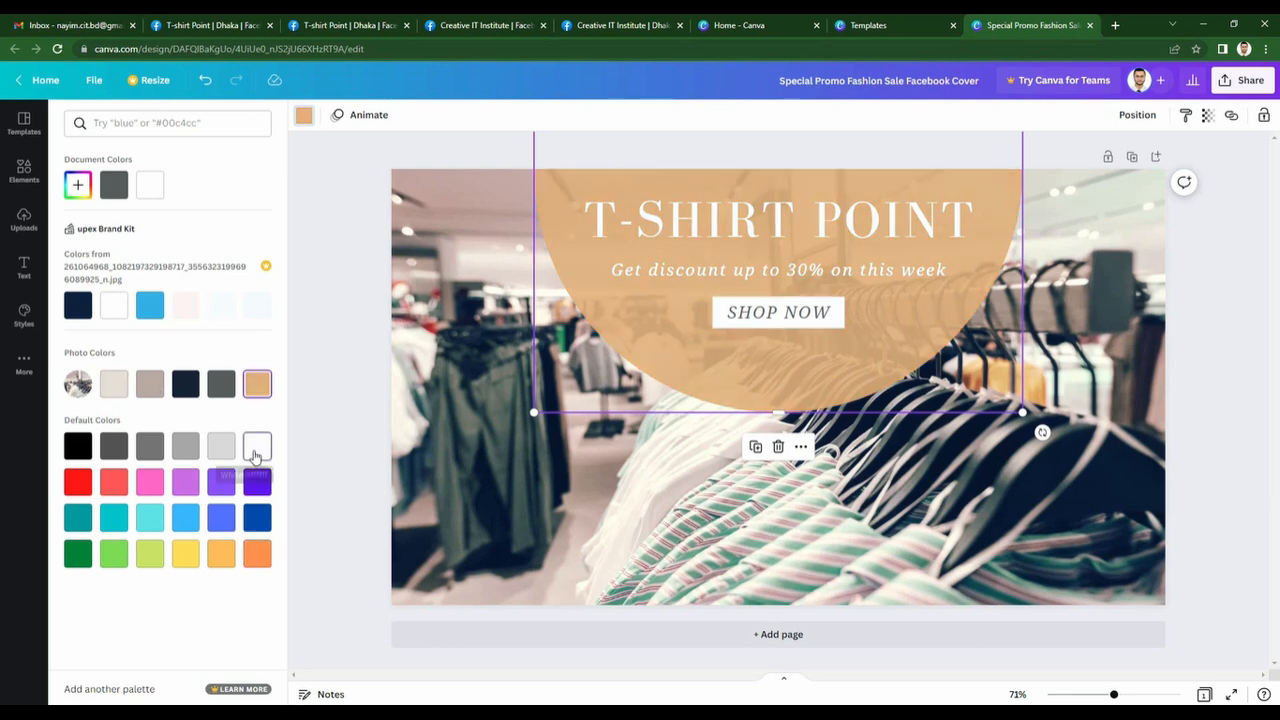
{"action": "left_click", "coordinate": [255, 453]}
{"action": "left_click", "coordinate": [228, 392]}
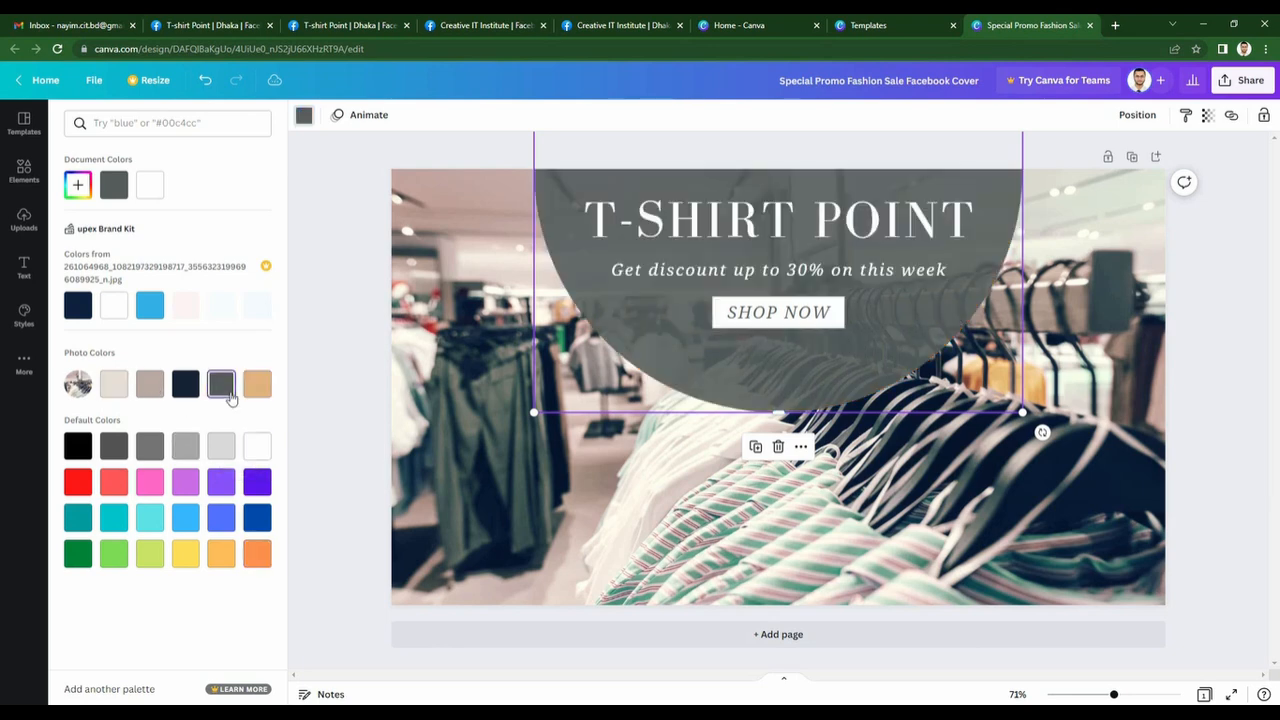
{"action": "key", "text": "Escape"}
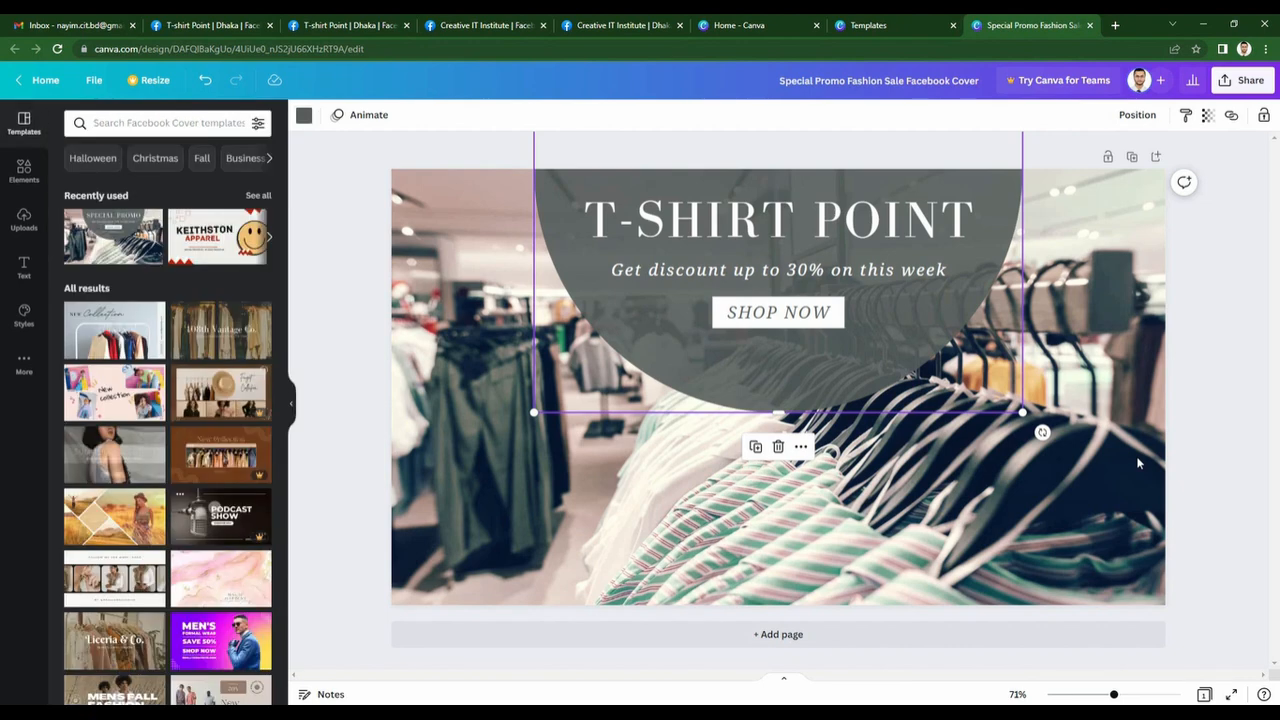
Set the brightness of the clothing store background photo to -8.
{"action": "left_click", "coordinate": [1138, 463]}
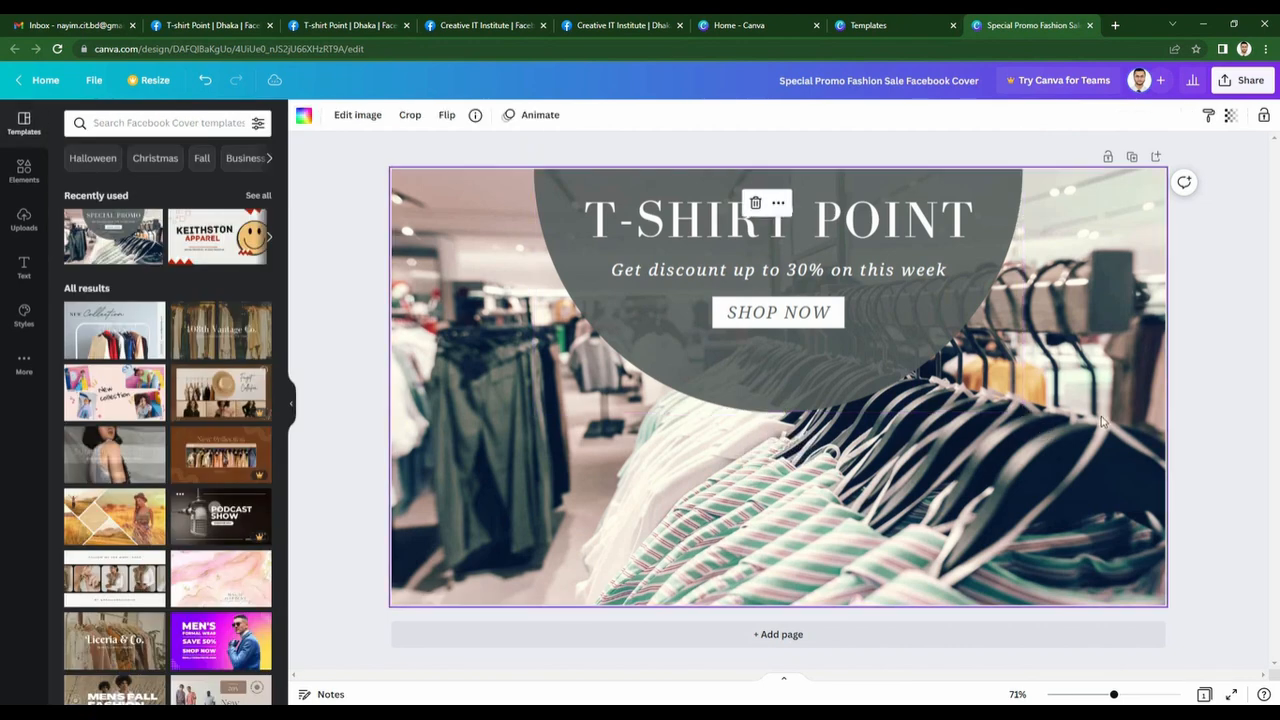
{"action": "left_click", "coordinate": [370, 119]}
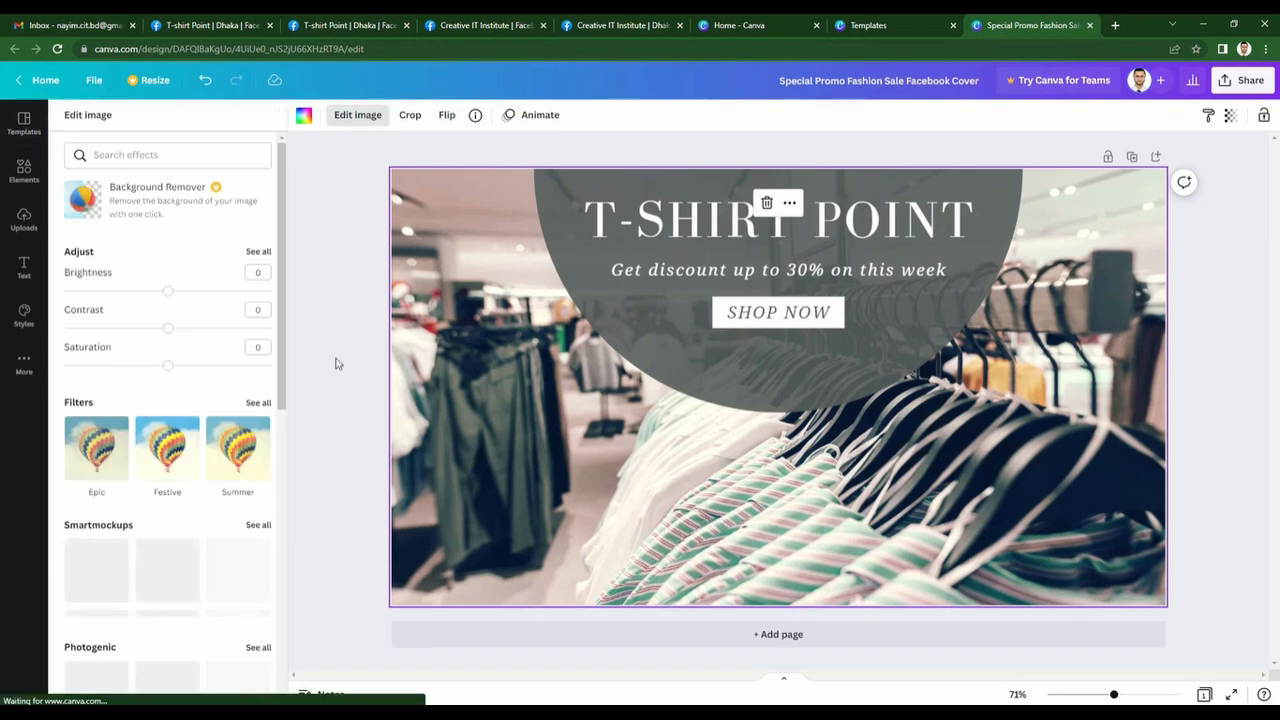
{"action": "mouse_move", "coordinate": [169, 292]}
{"action": "left_mouse_down"}
{"action": "mouse_move", "coordinate": [97, 289]}
{"action": "mouse_move", "coordinate": [271, 289]}
{"action": "mouse_move", "coordinate": [128, 276]}
{"action": "mouse_move", "coordinate": [180, 268]}
{"action": "mouse_move", "coordinate": [161, 271]}
{"action": "left_mouse_up"}
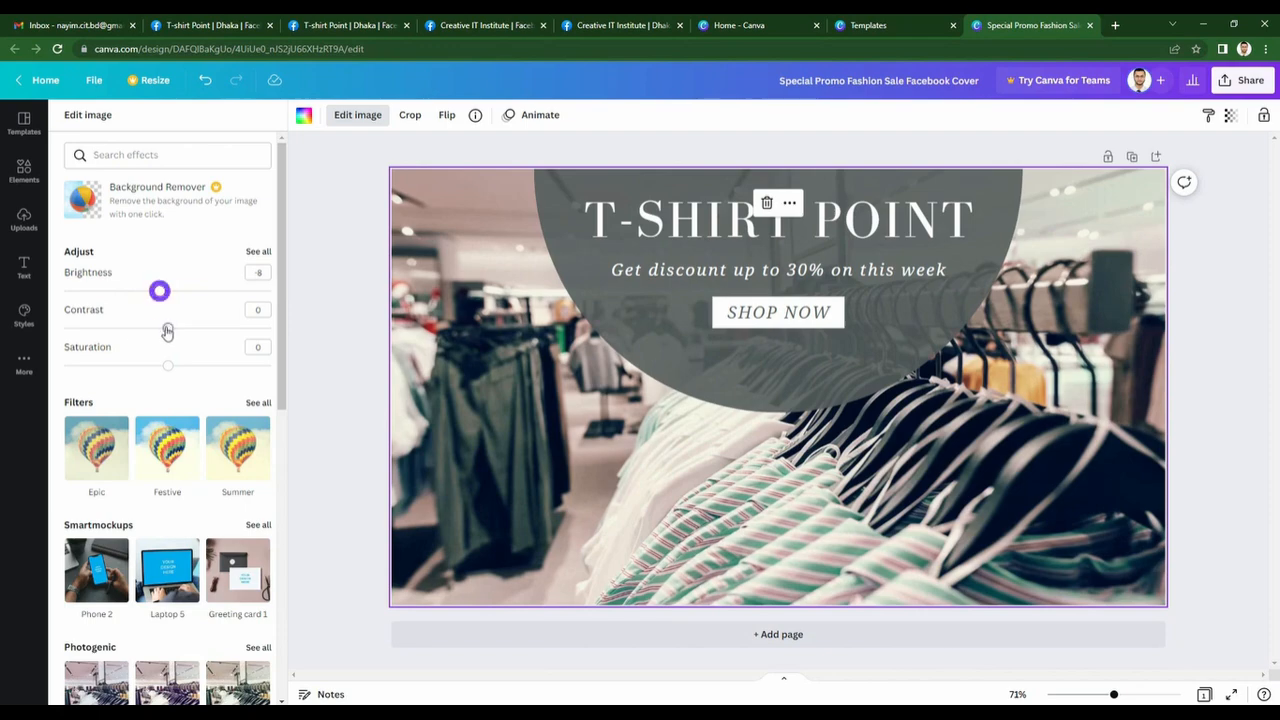
Set the contrast of the clothing store background photo to 11 and its saturation to 90.
{"action": "left_click_drag", "start_coordinate": [166, 330], "coordinate": [262, 369]}
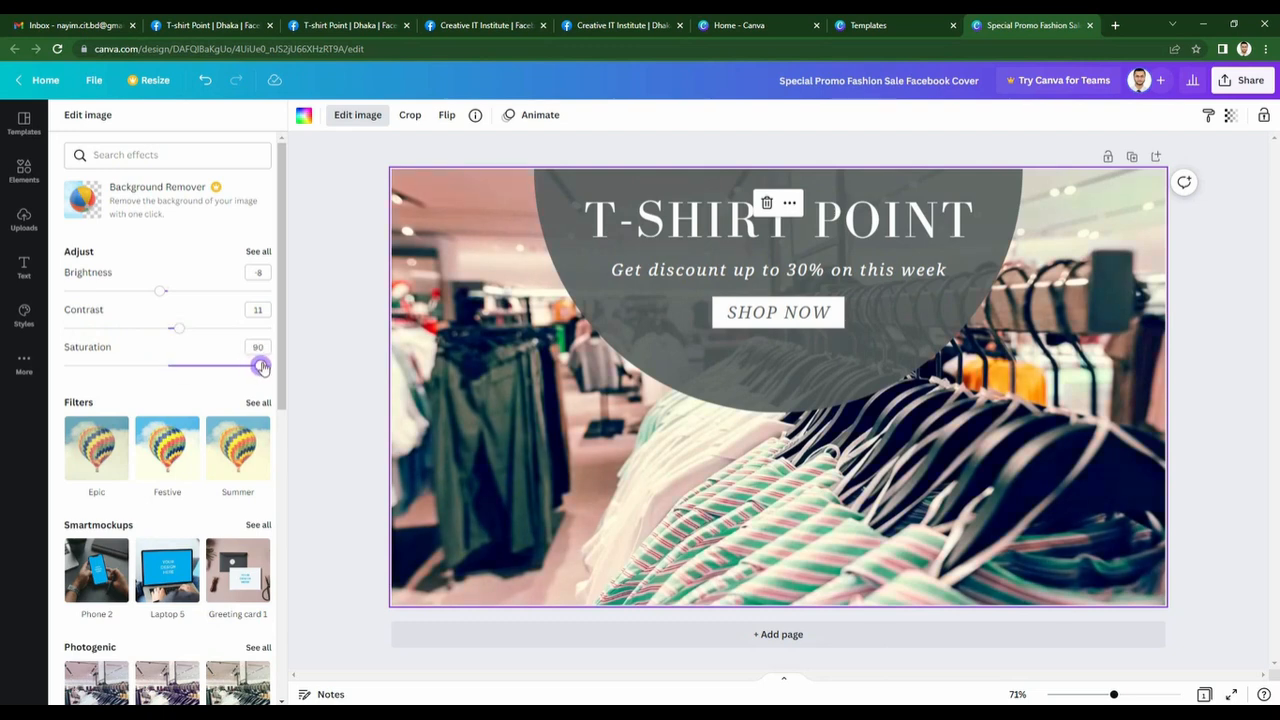
{"action": "left_click", "coordinate": [1228, 295]}
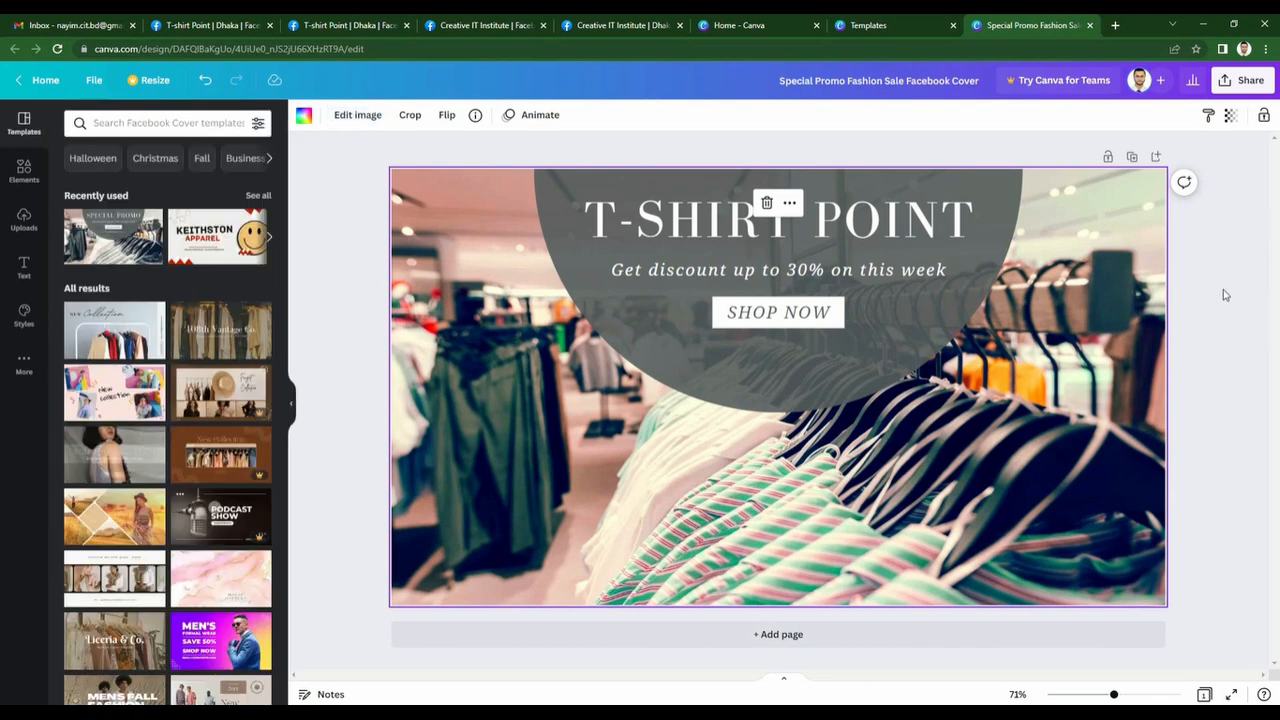
{"action": "left_click", "coordinate": [633, 324]}
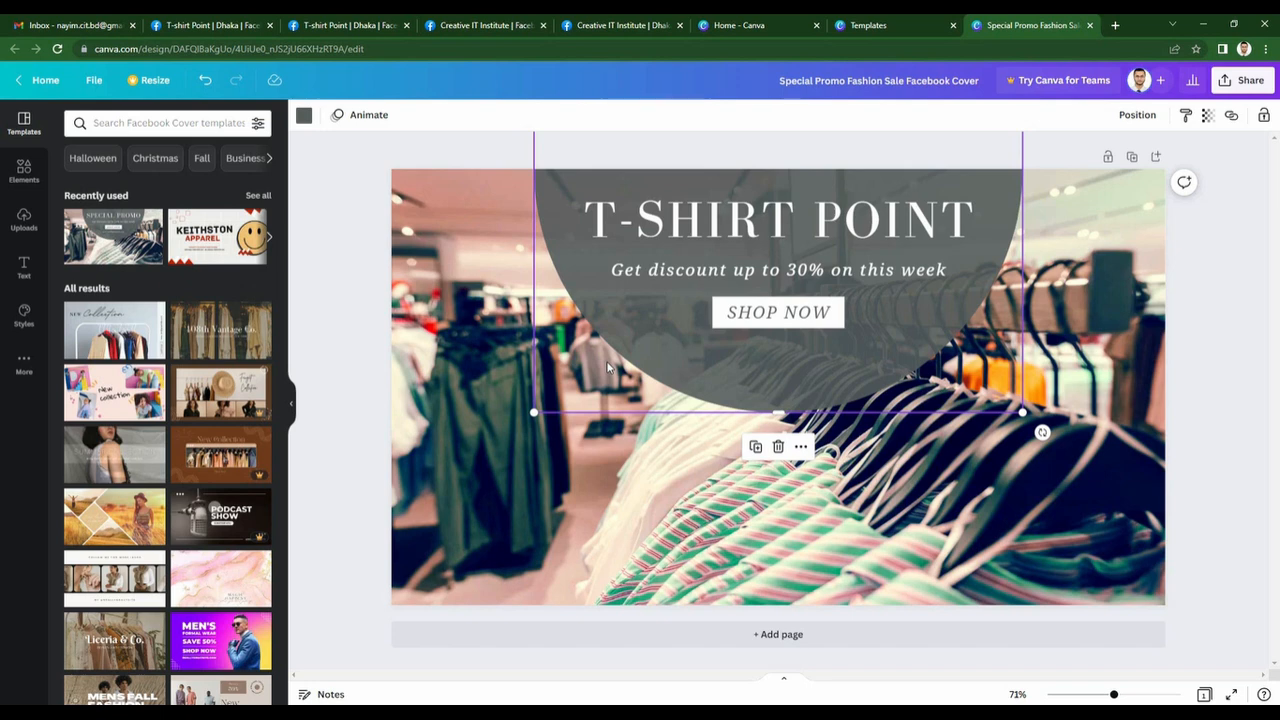
{"action": "left_click", "coordinate": [24, 218]}
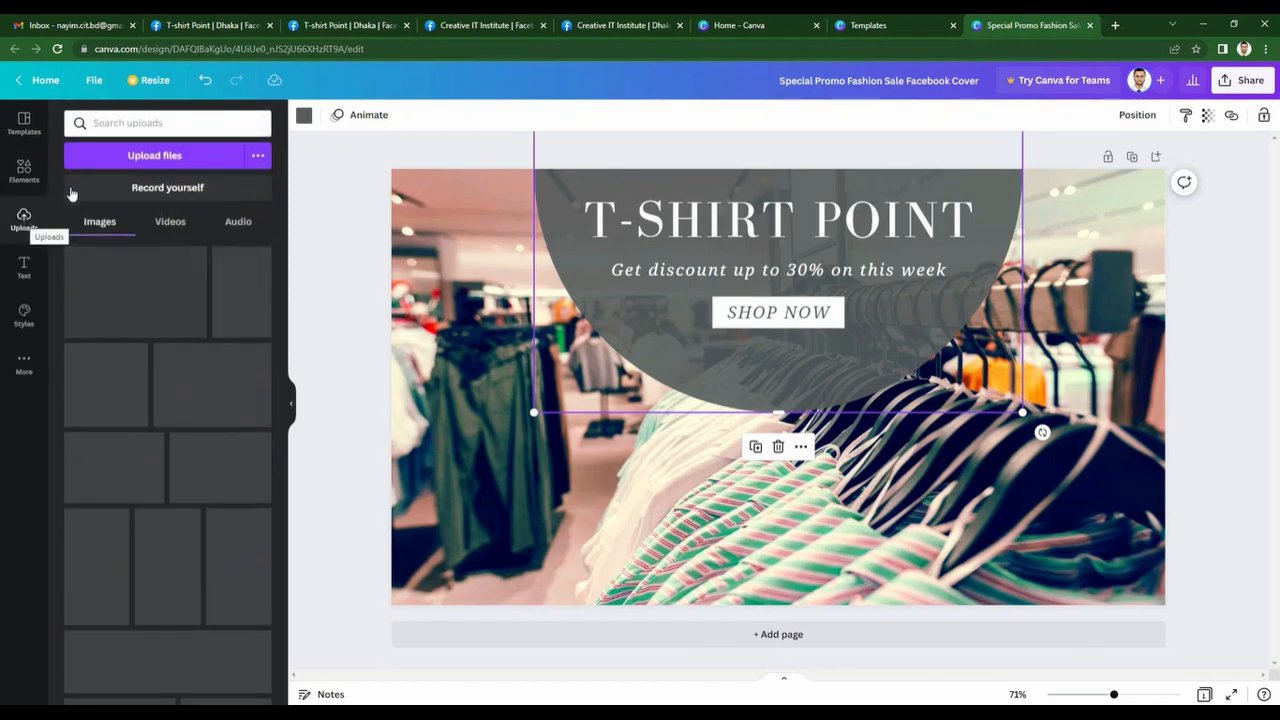
{"action": "left_click", "coordinate": [122, 162]}
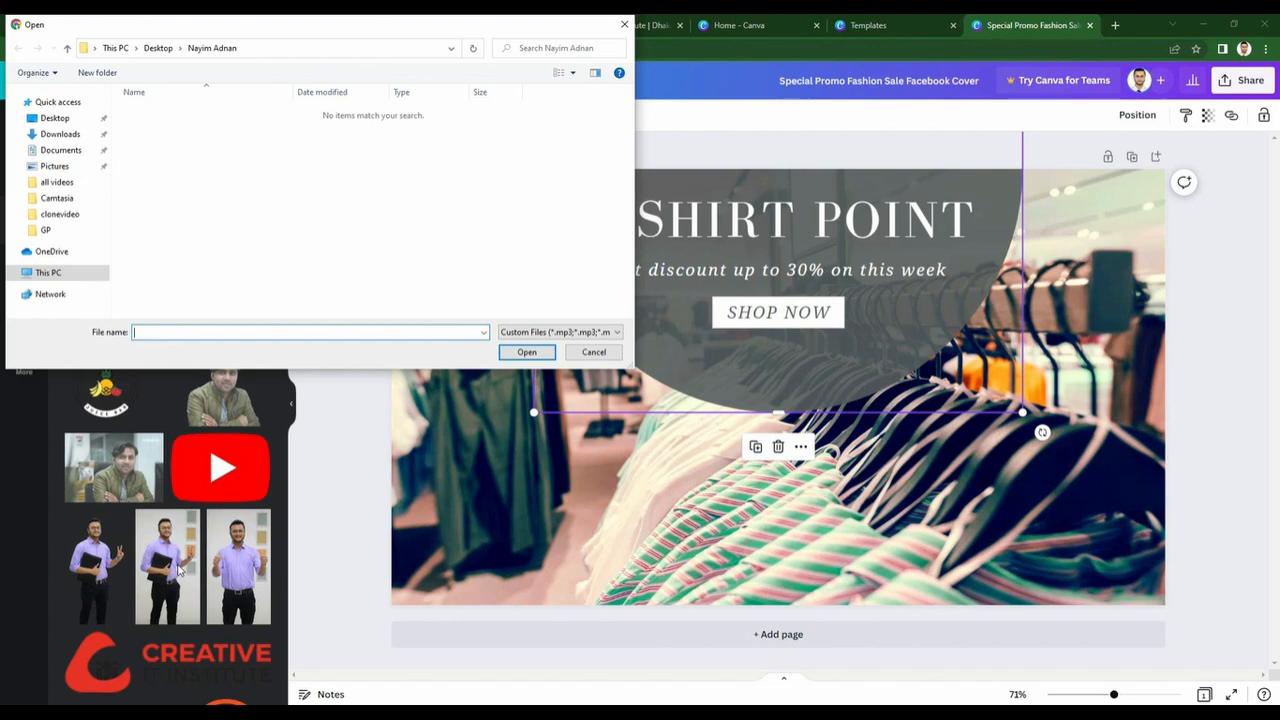
{"action": "scroll", "coordinate": [180, 570], "scroll_direction": "down", "scroll_amount": 3}
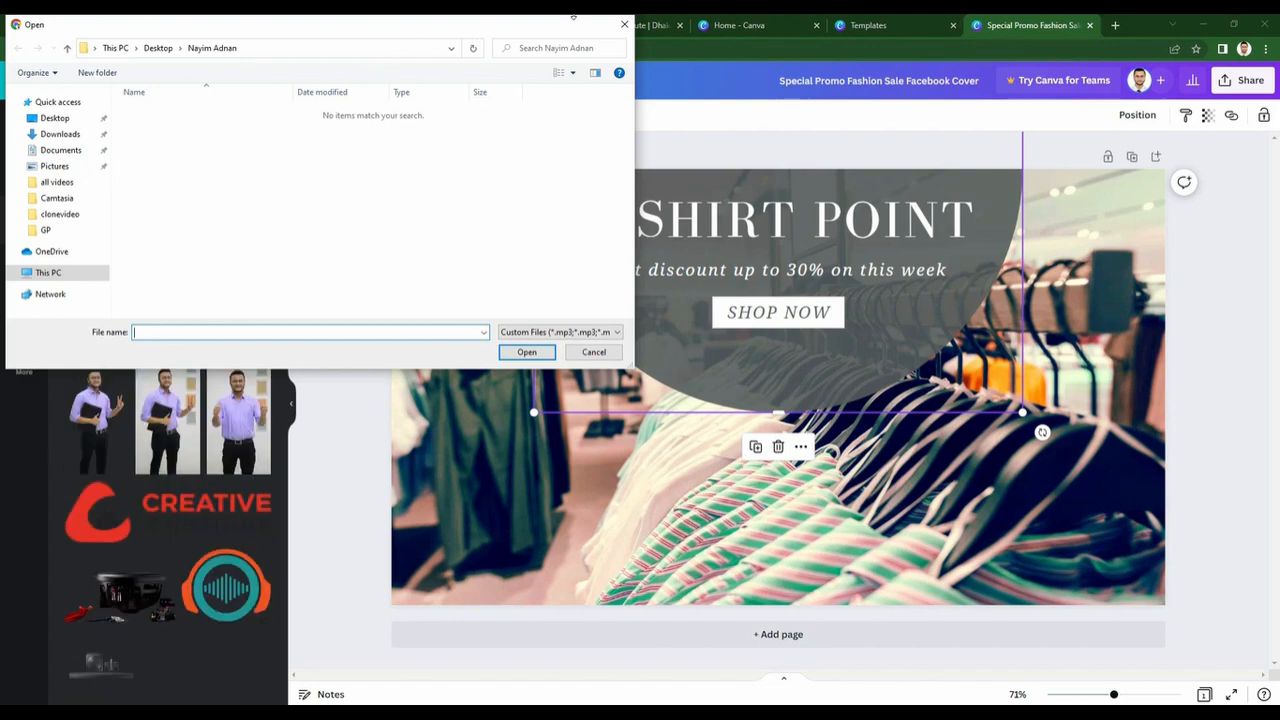
{"action": "left_click", "coordinate": [624, 24]}
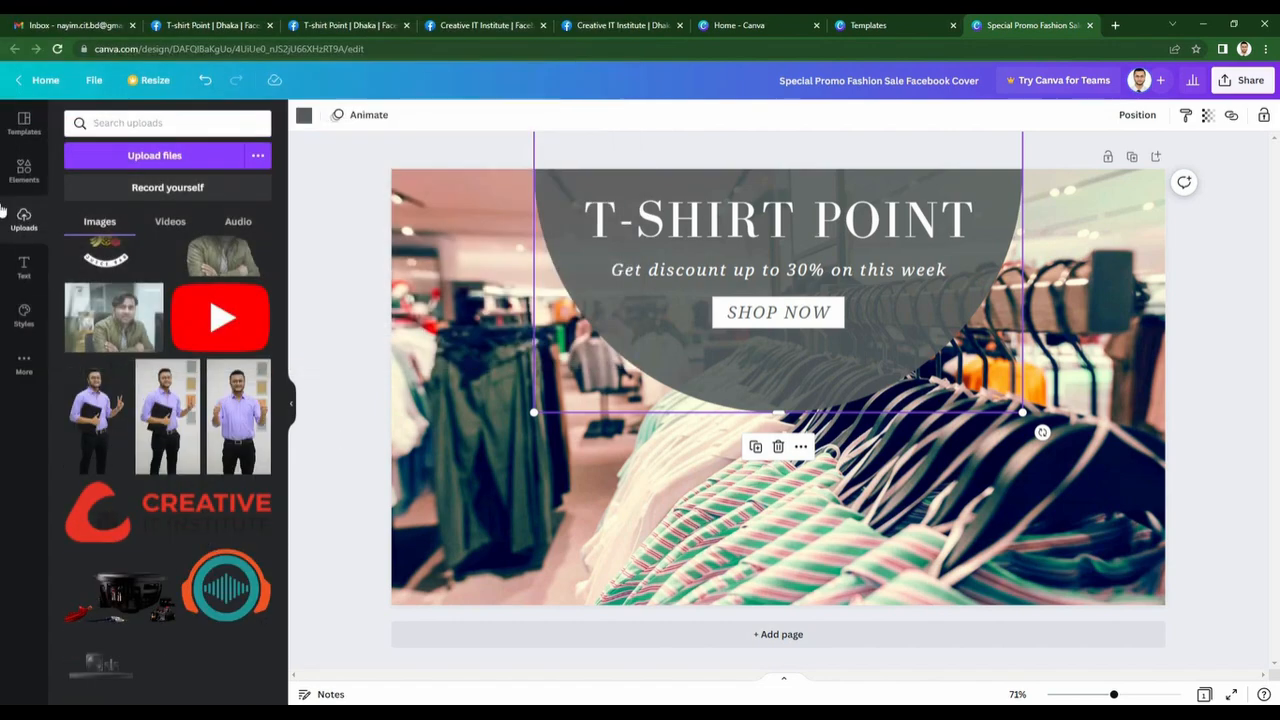
{"action": "left_click", "coordinate": [22, 170]}
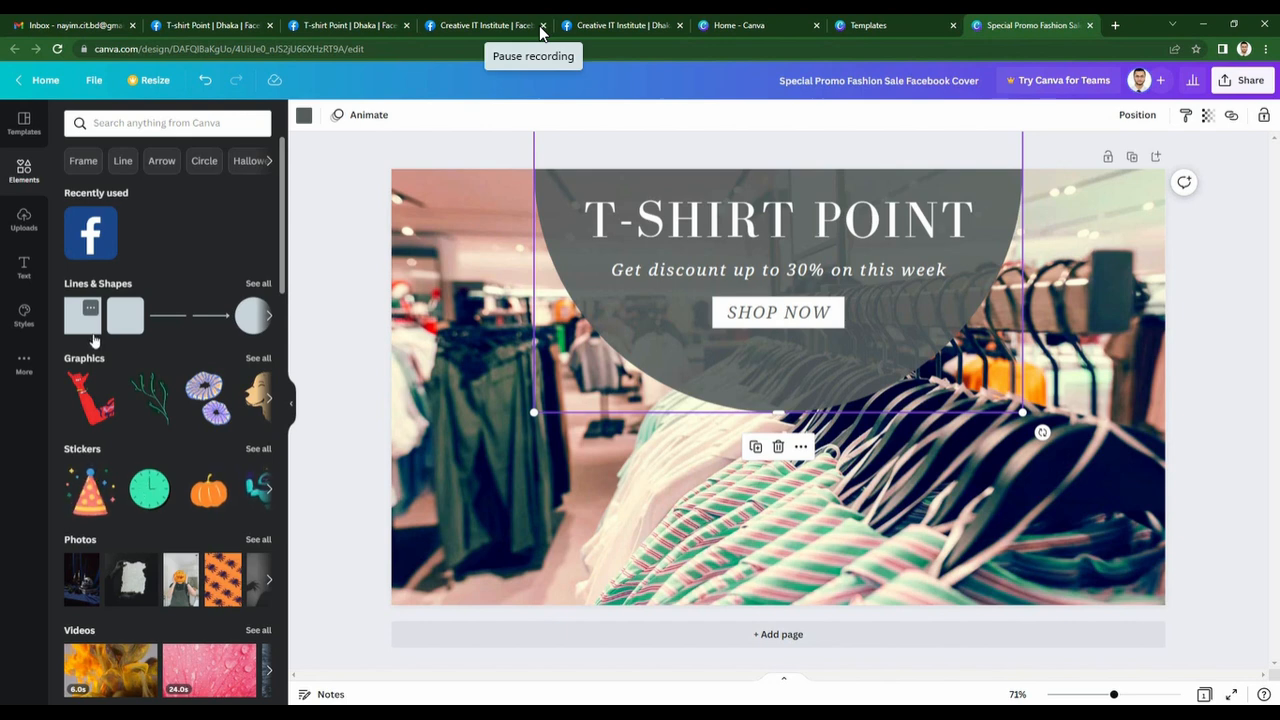
Download the finished Facebook cover as a JPG file and dismiss the download notice.
{"action": "left_click", "coordinate": [1235, 84]}
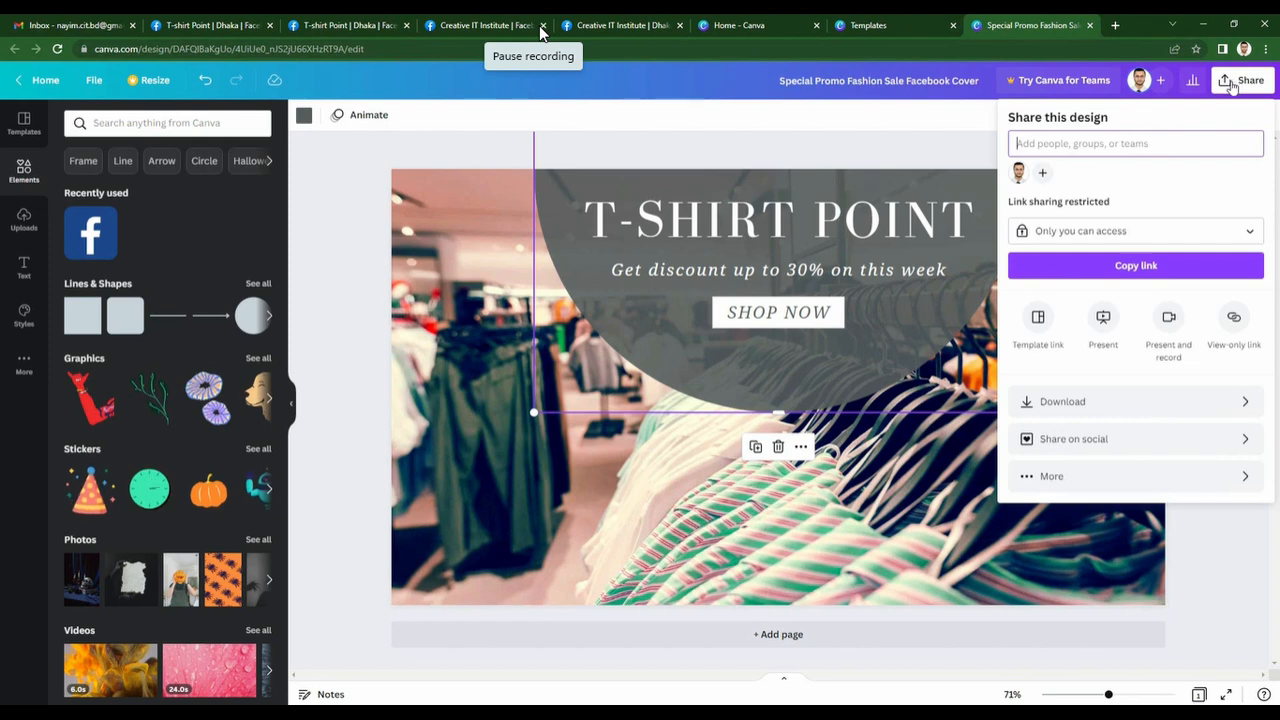
{"action": "left_click", "coordinate": [1084, 404]}
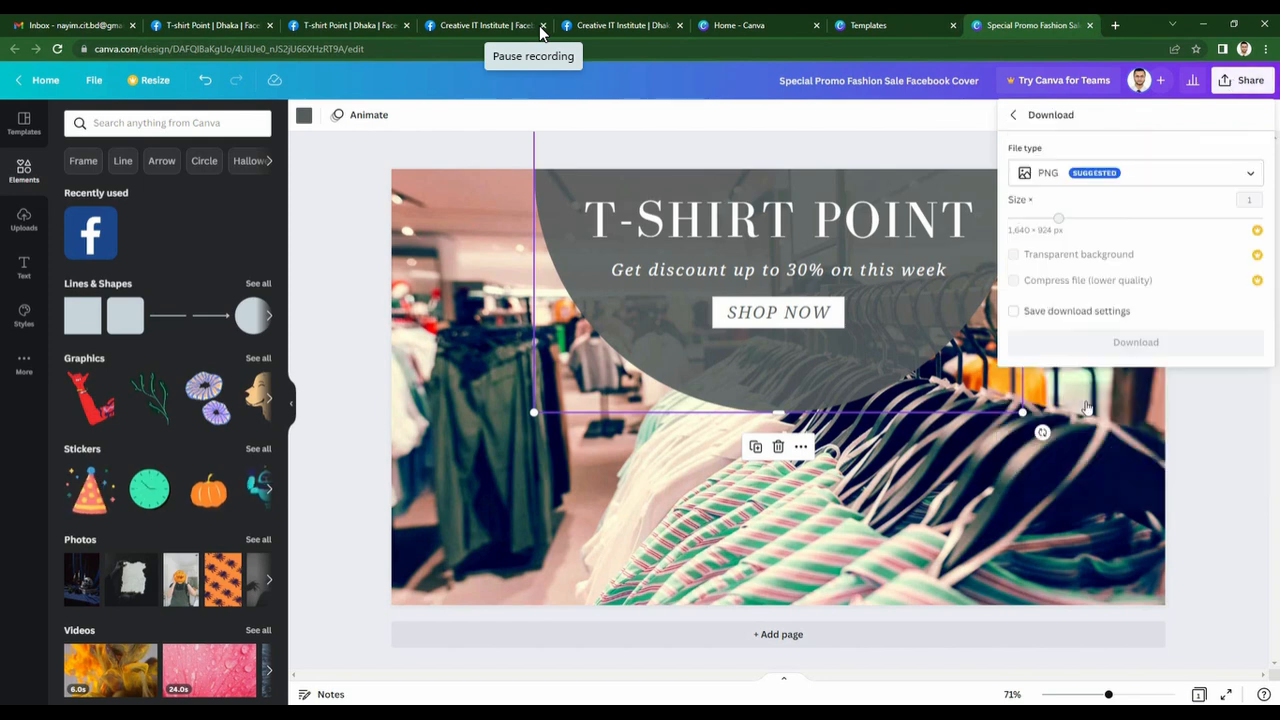
{"action": "left_click", "coordinate": [1129, 180]}
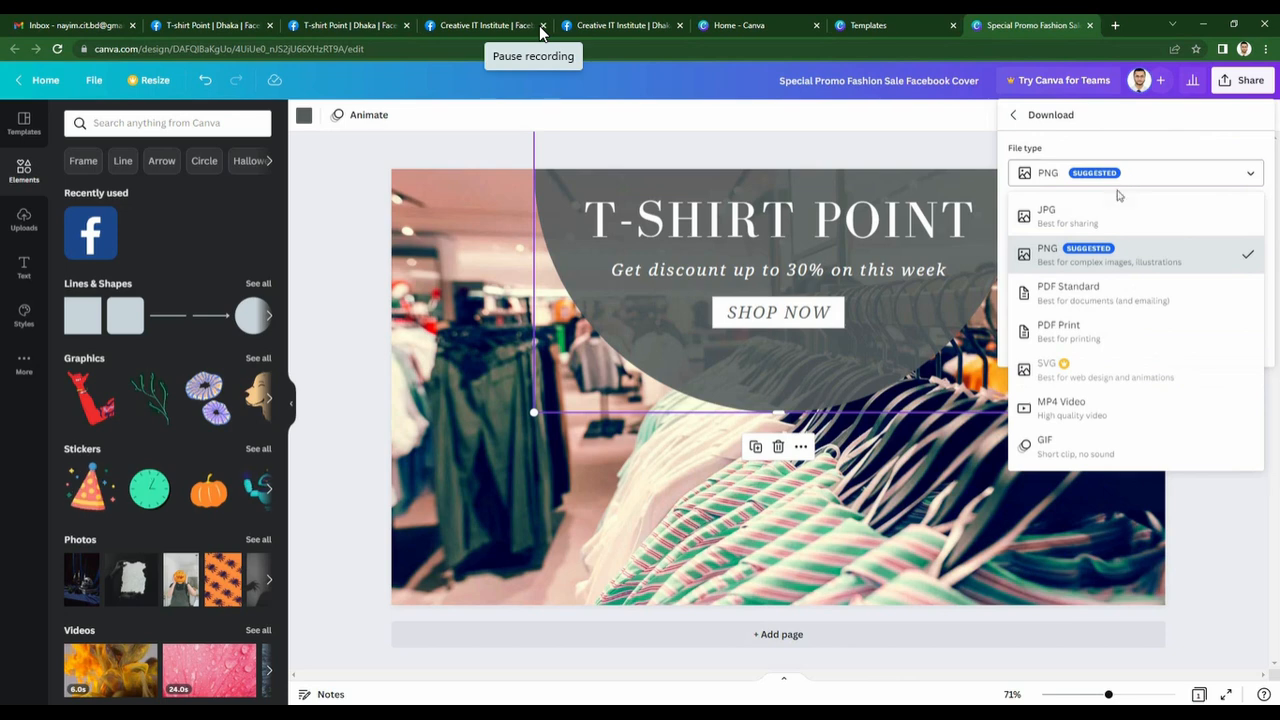
{"action": "left_click", "coordinate": [1094, 214]}
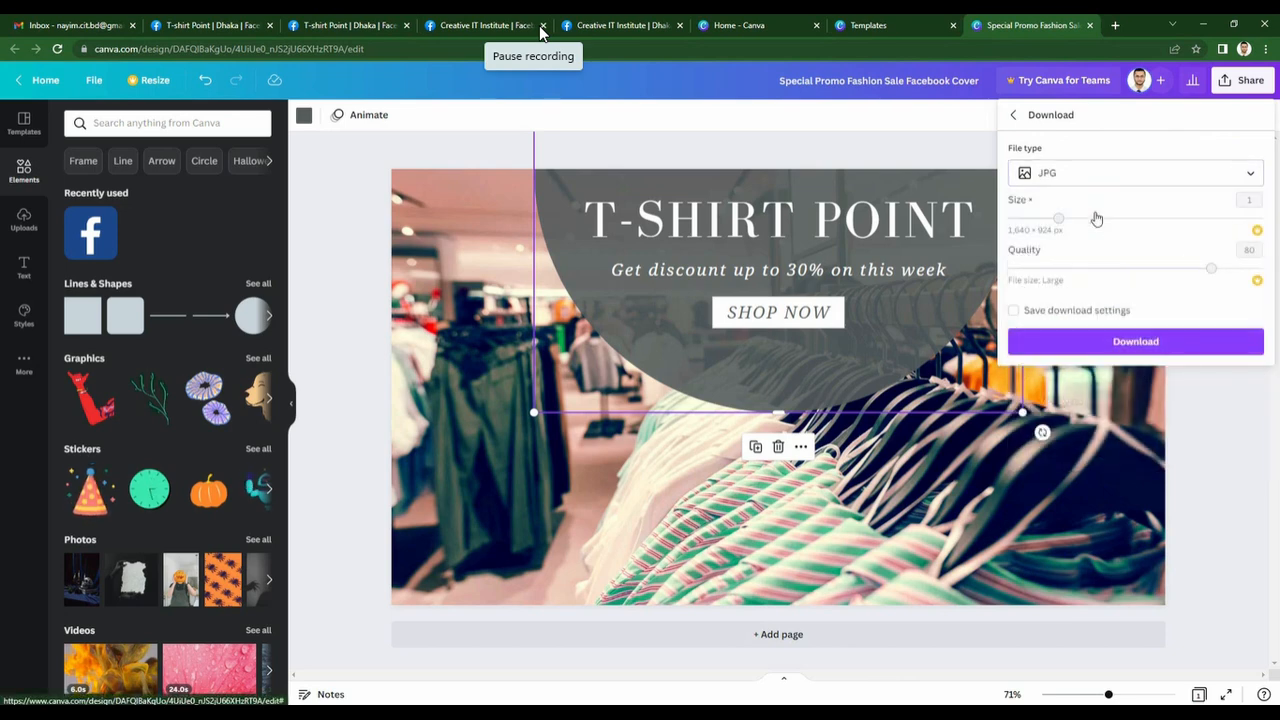
{"action": "left_click", "coordinate": [1116, 343]}
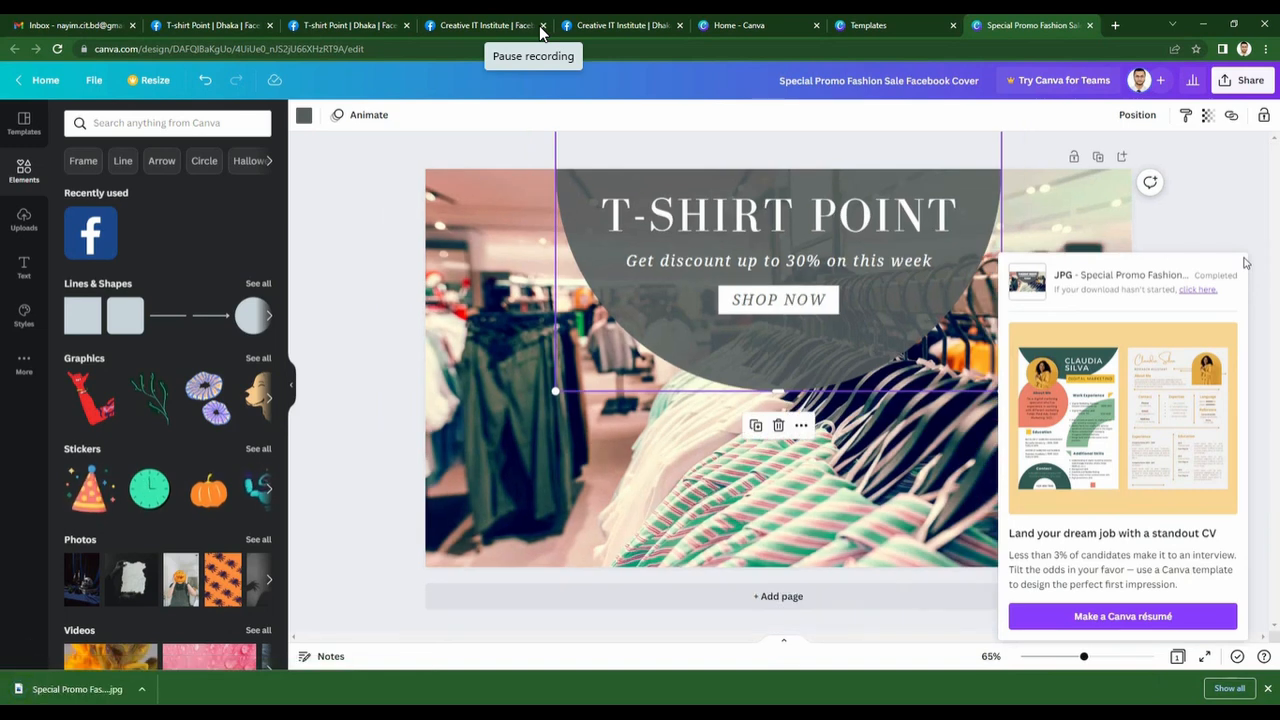
{"action": "left_click", "coordinate": [1245, 200]}
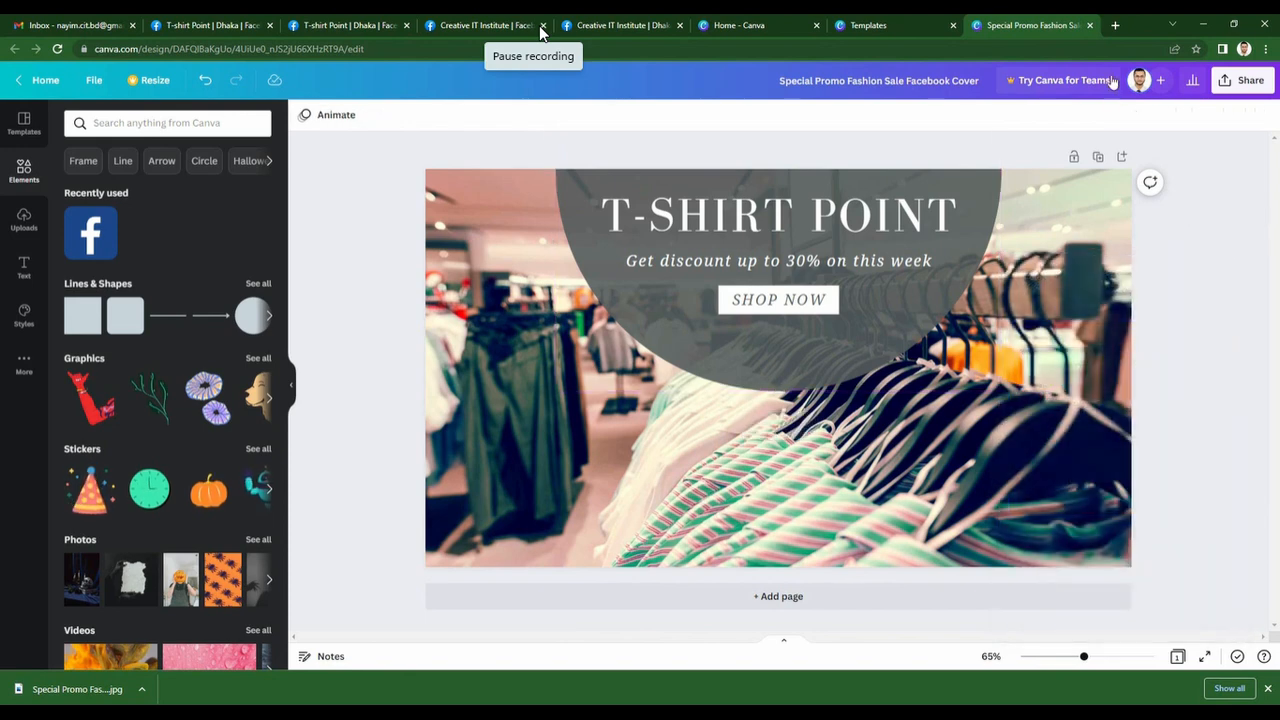
Open the logo maker website logomakr.com in a new browser tab.
{"action": "left_click", "coordinate": [1115, 25]}
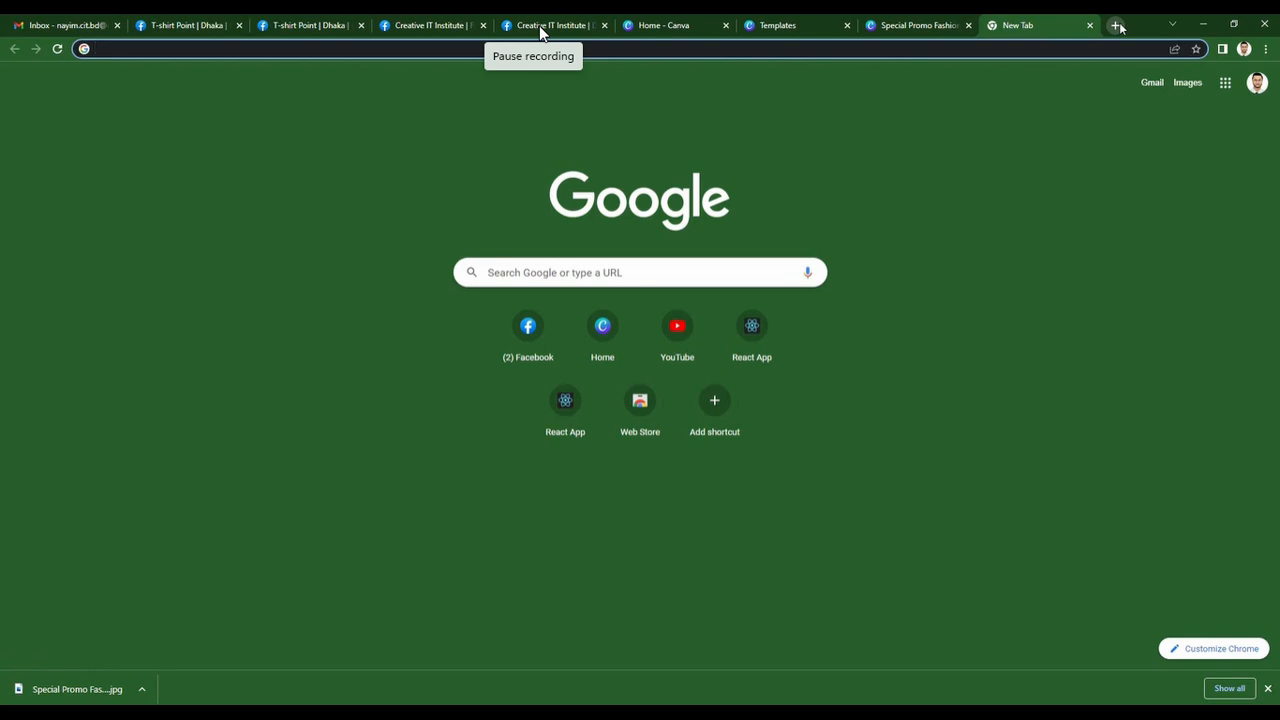
{"action": "type", "text": "logom"}
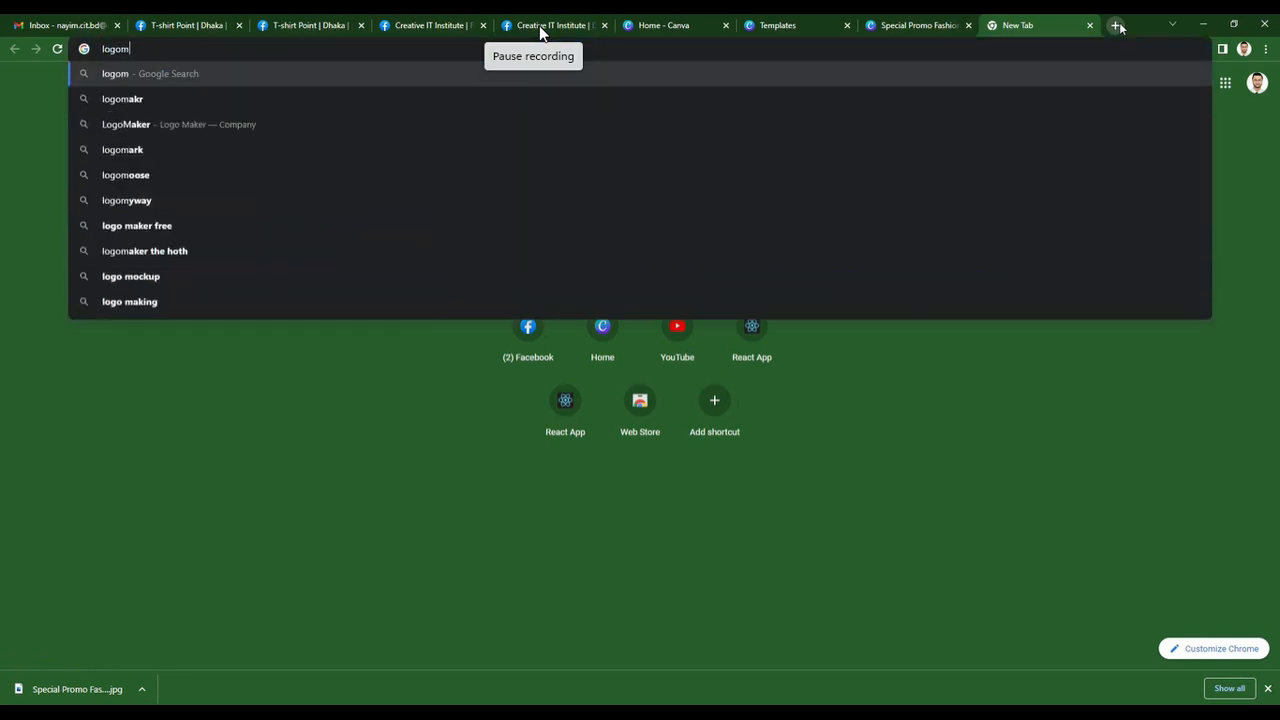
{"action": "type", "text": "k"}
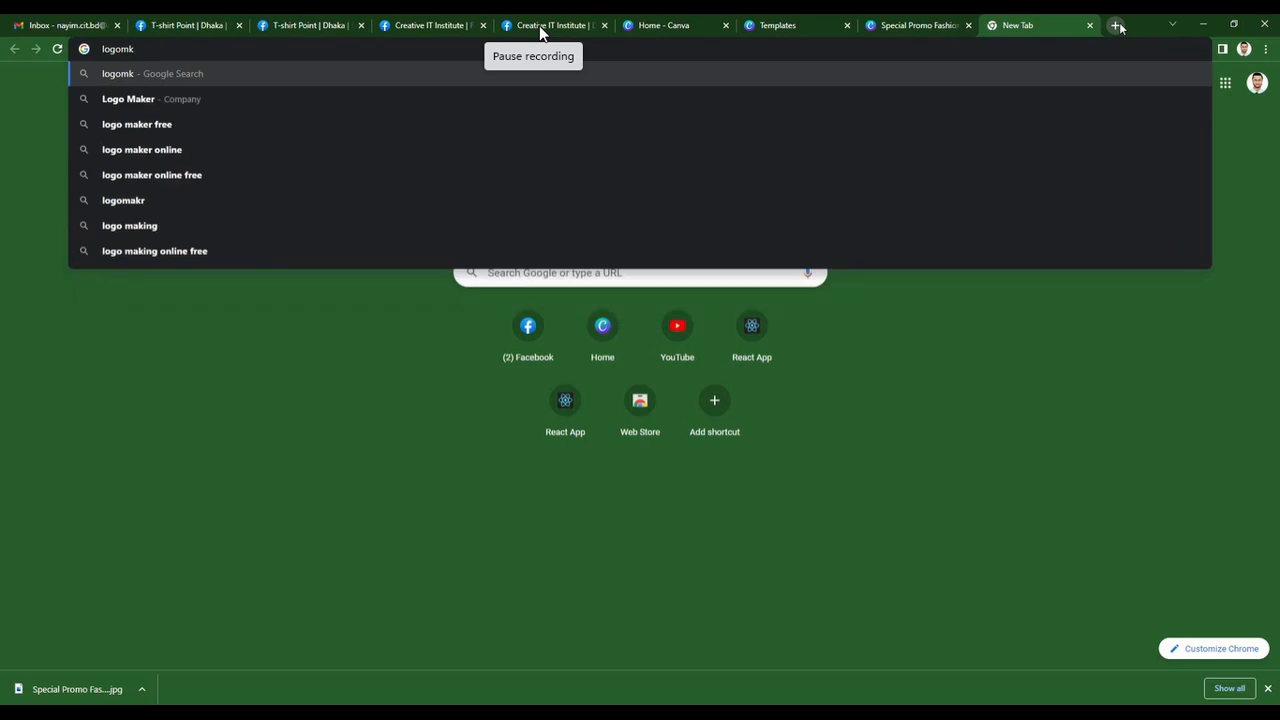
{"action": "key", "text": "BackSpace"}
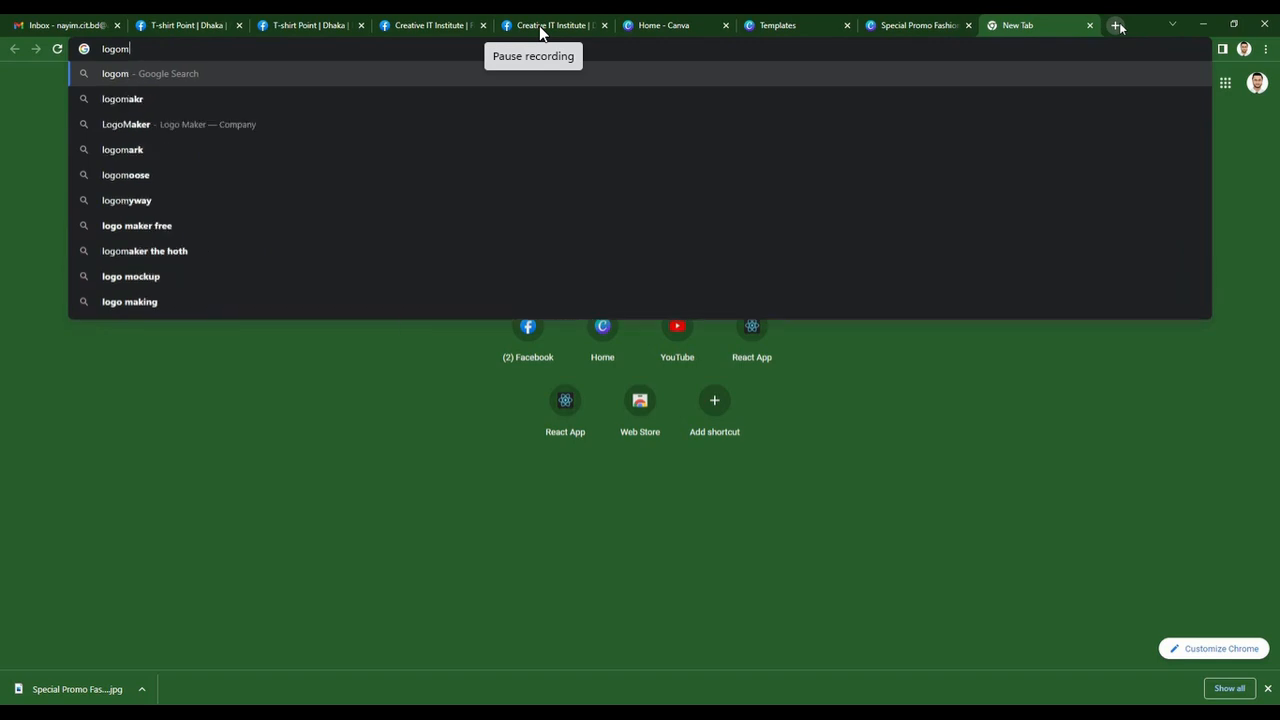
{"action": "type", "text": "akr"}
{"action": "key", "text": "Return"}
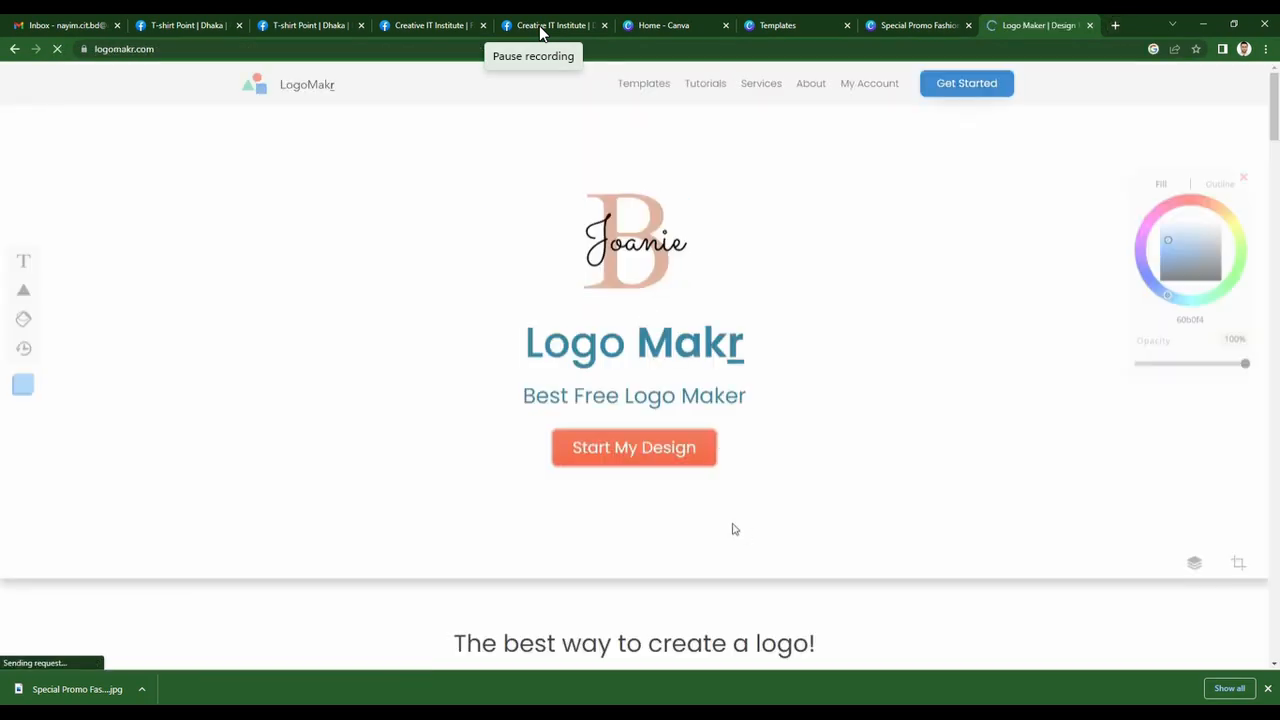
Start a new LogoMakr design and go through the introductory tool tips until they are dismissed.
{"action": "left_click", "coordinate": [665, 456]}
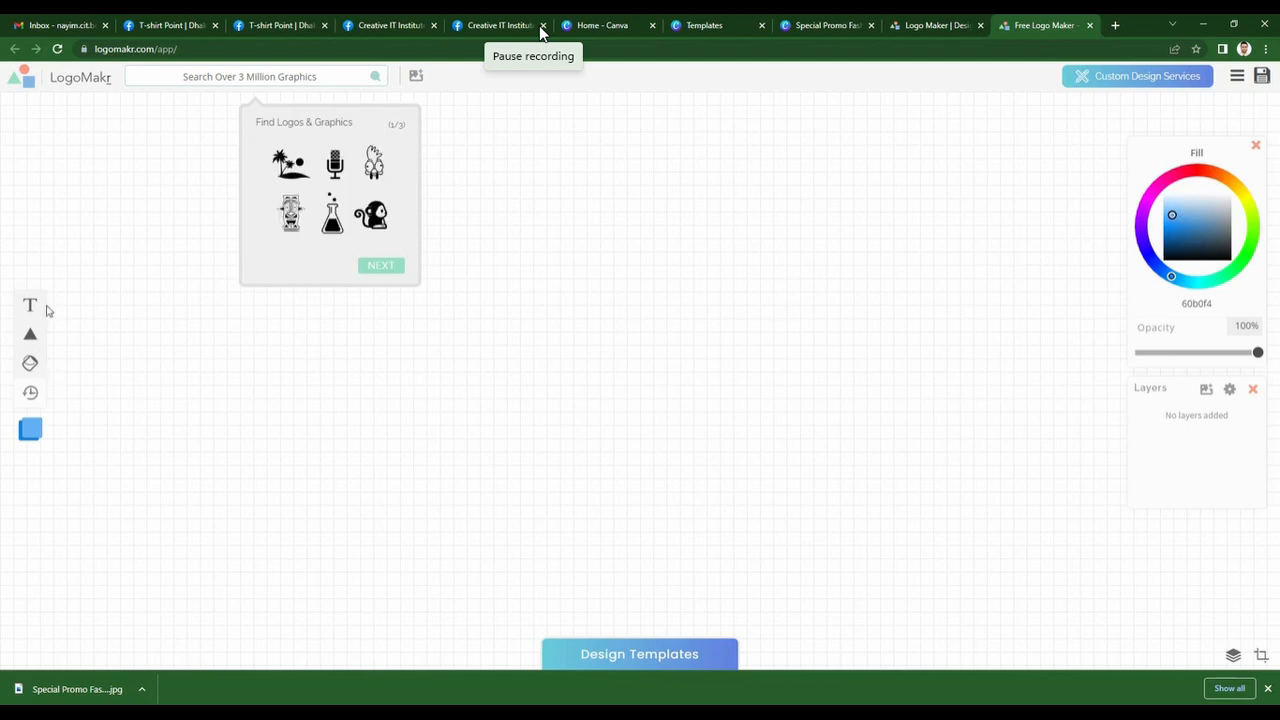
{"action": "left_click", "coordinate": [381, 266]}
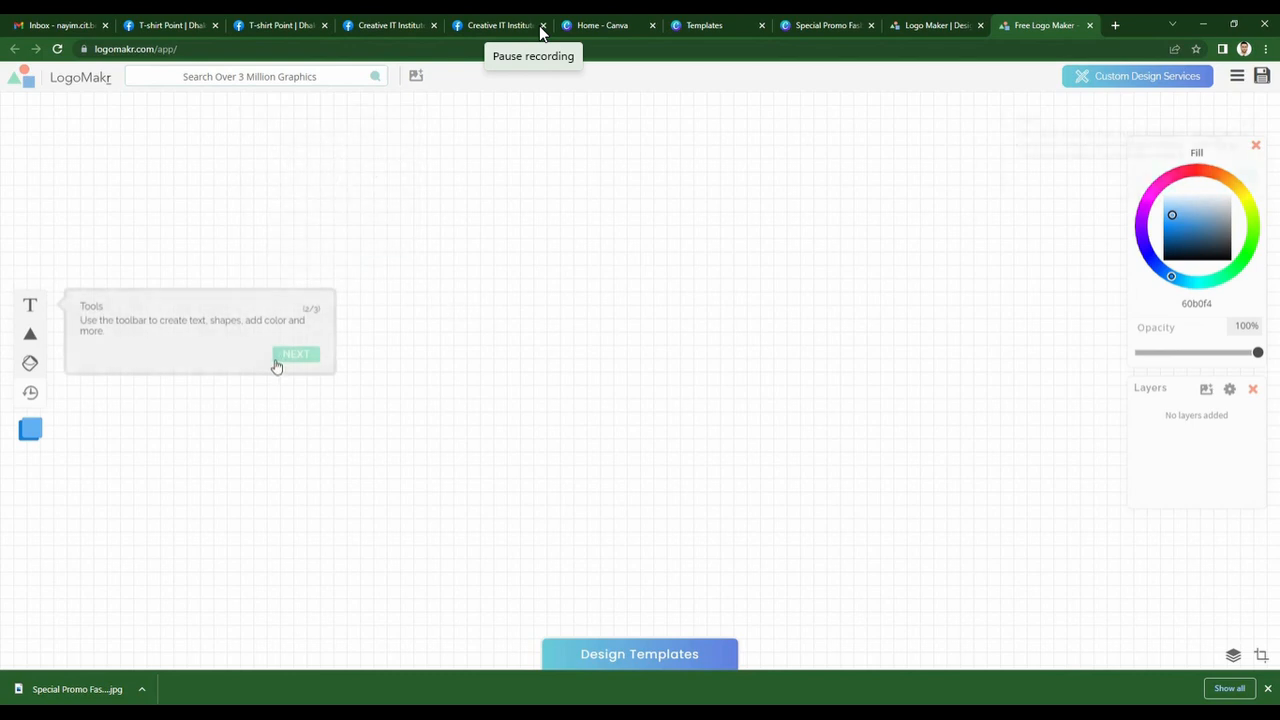
{"action": "left_click", "coordinate": [279, 365]}
{"action": "left_click", "coordinate": [1224, 178]}
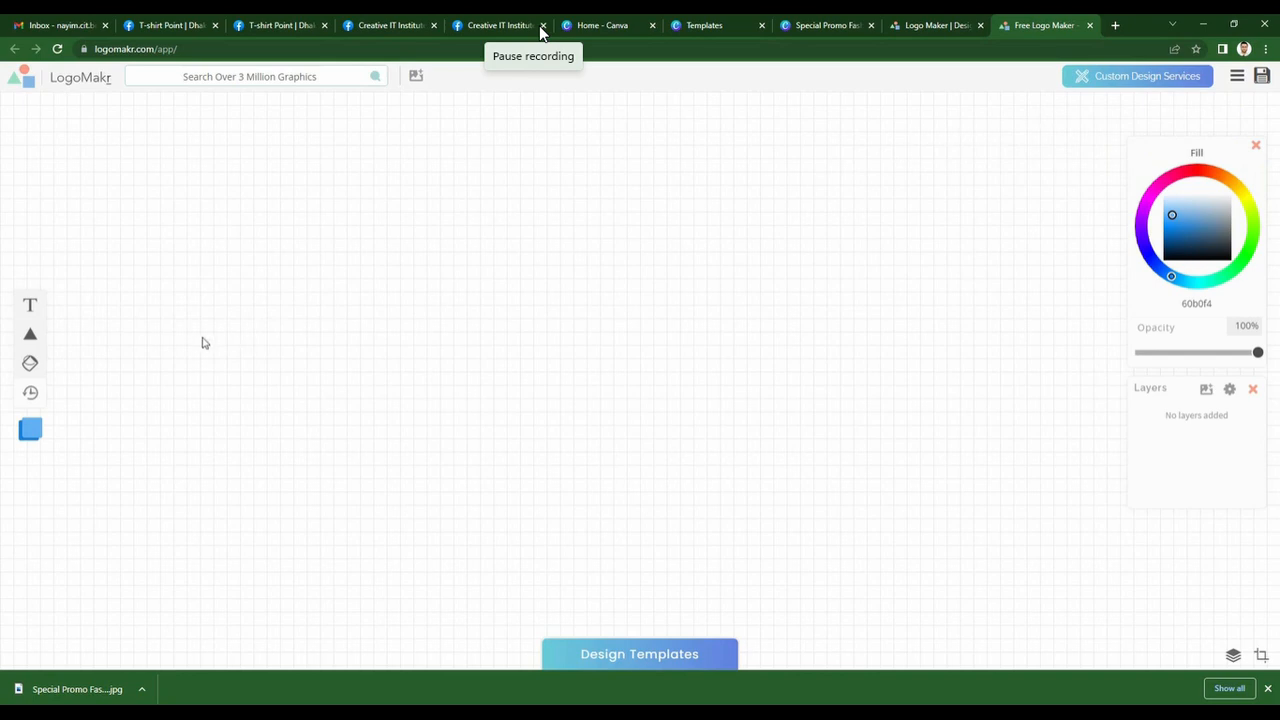
Add a text object reading "T-shirt Point" to the blank logo canvas.
{"action": "left_click", "coordinate": [61, 303]}
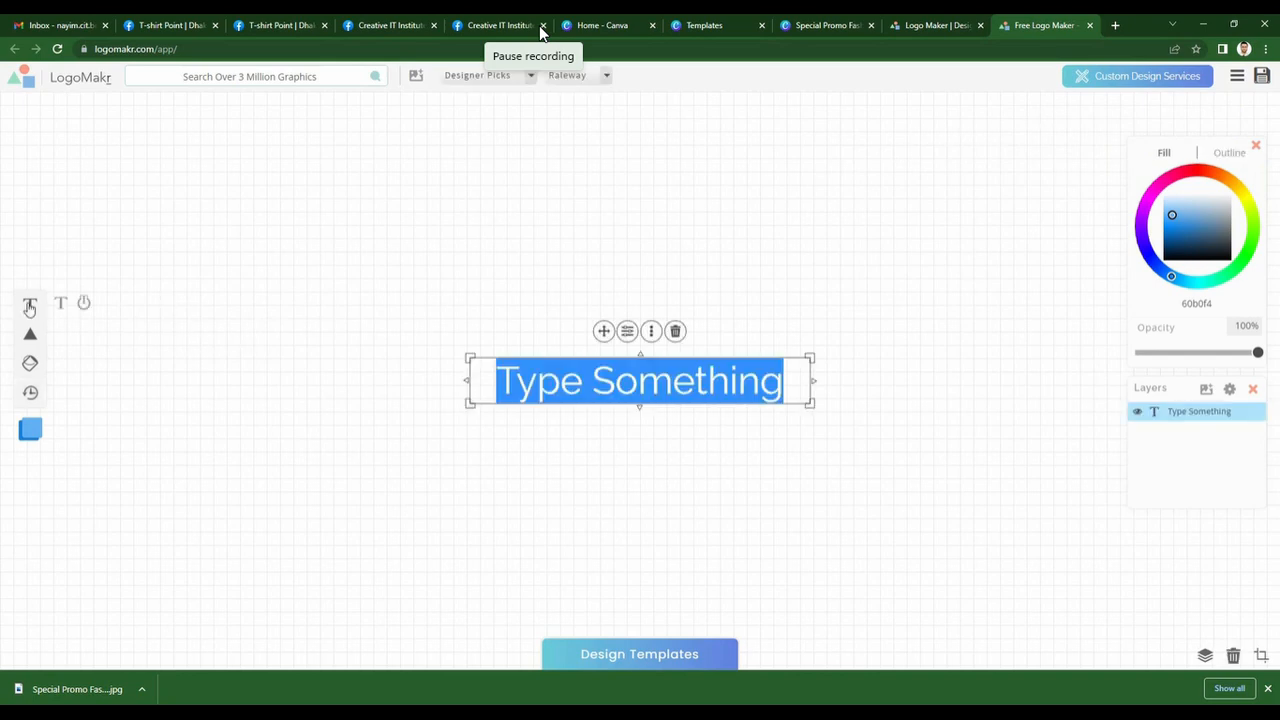
{"action": "type", "text": "T"}
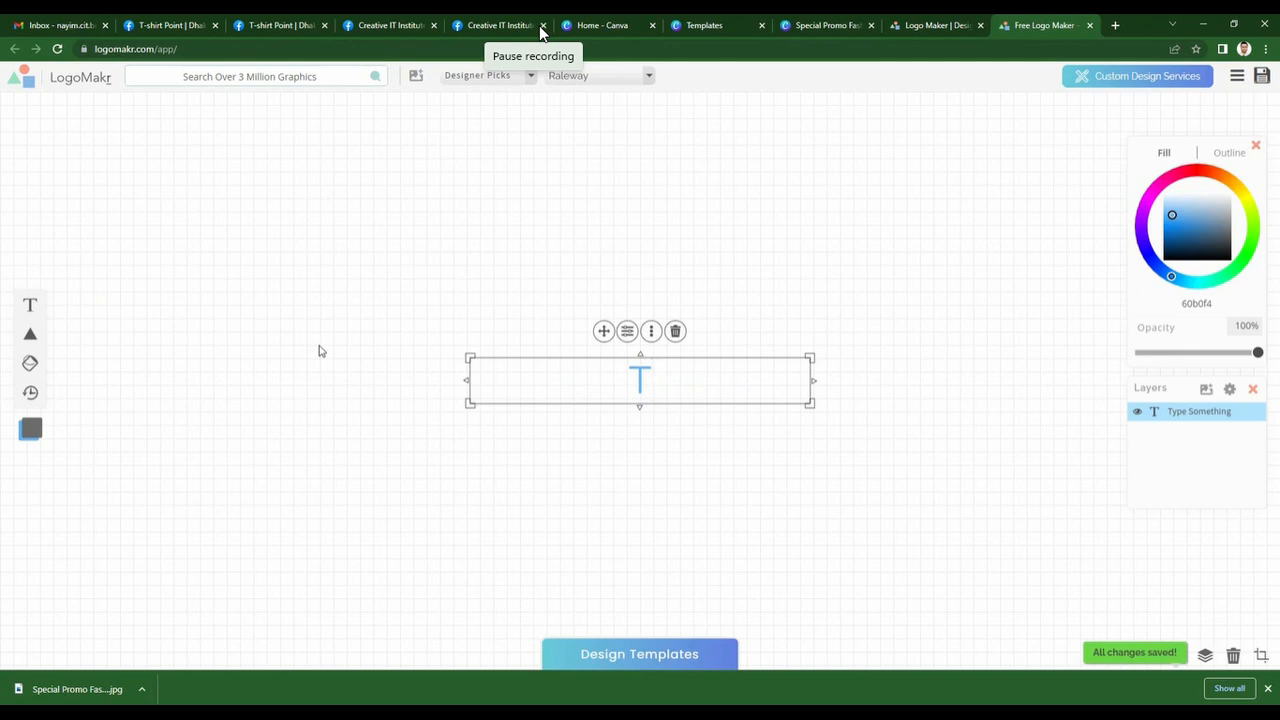
{"action": "type", "text": "_shi"}
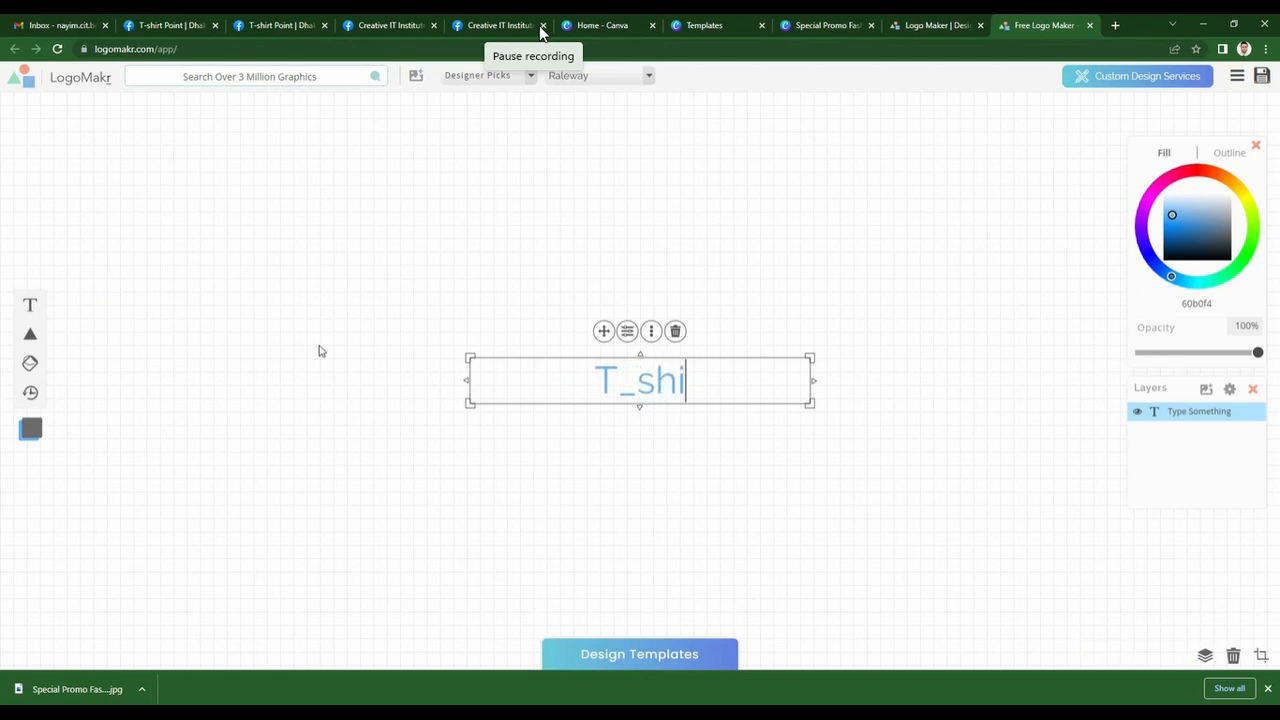
{"action": "type", "text": "rt P"}
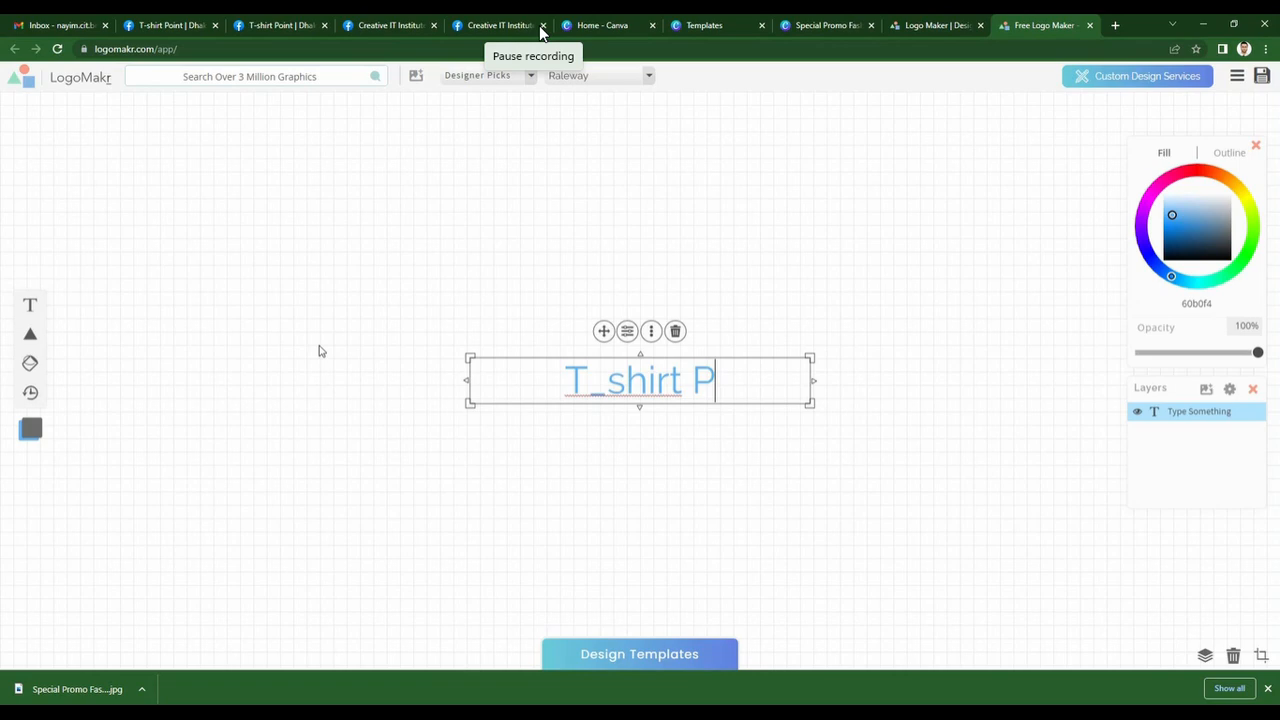
{"action": "type", "text": "oint"}
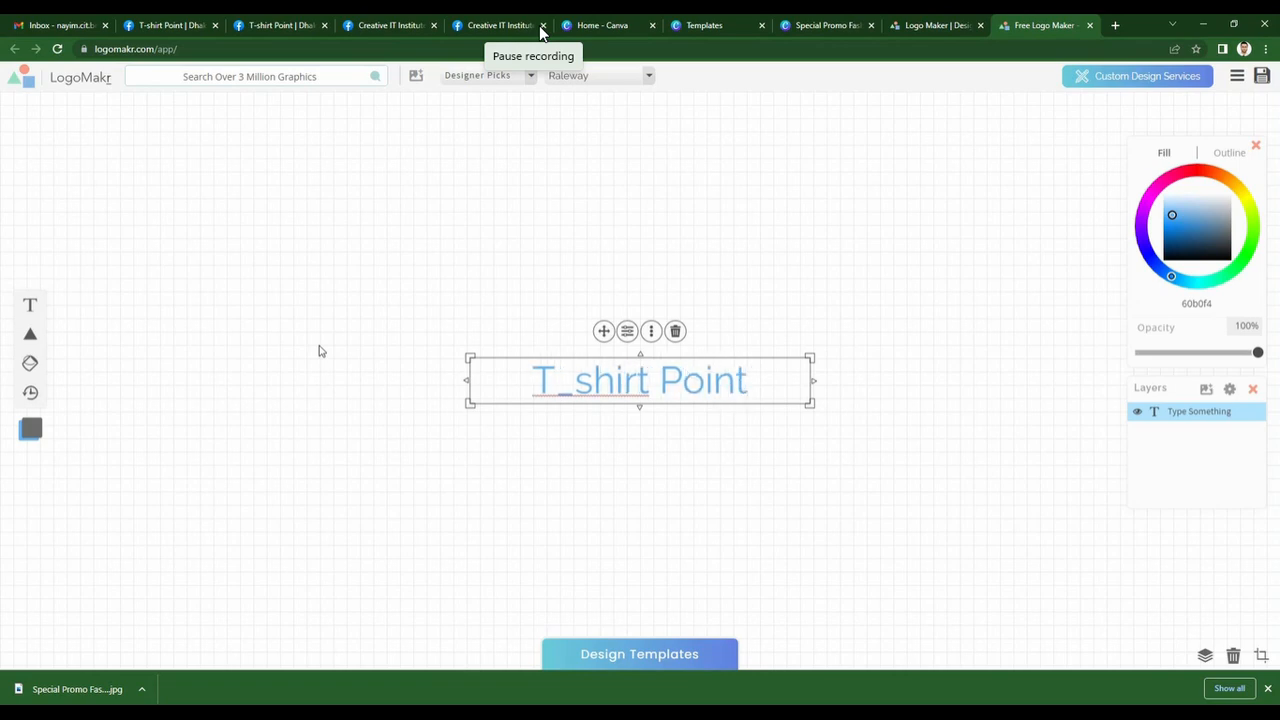
{"action": "left_click", "coordinate": [583, 380]}
{"action": "key", "text": "BackSpace"}
{"action": "type", "text": "-"}
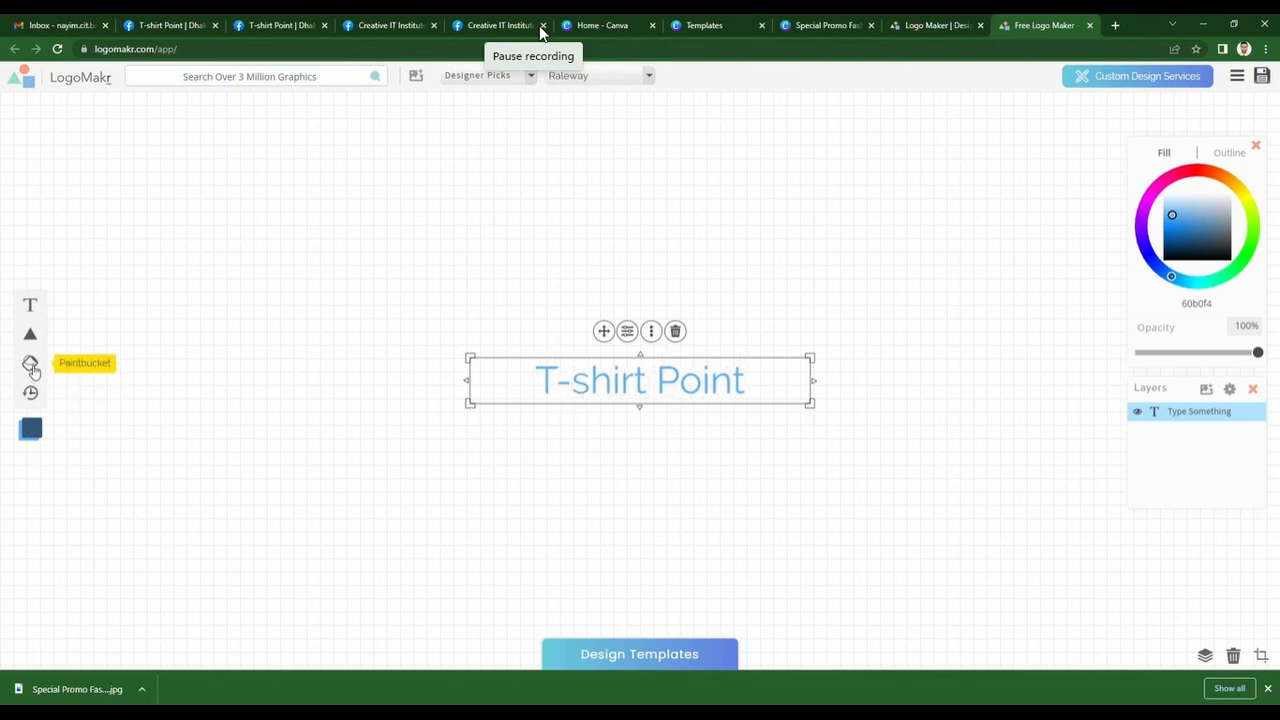
{"action": "mouse_move", "coordinate": [31, 337]}
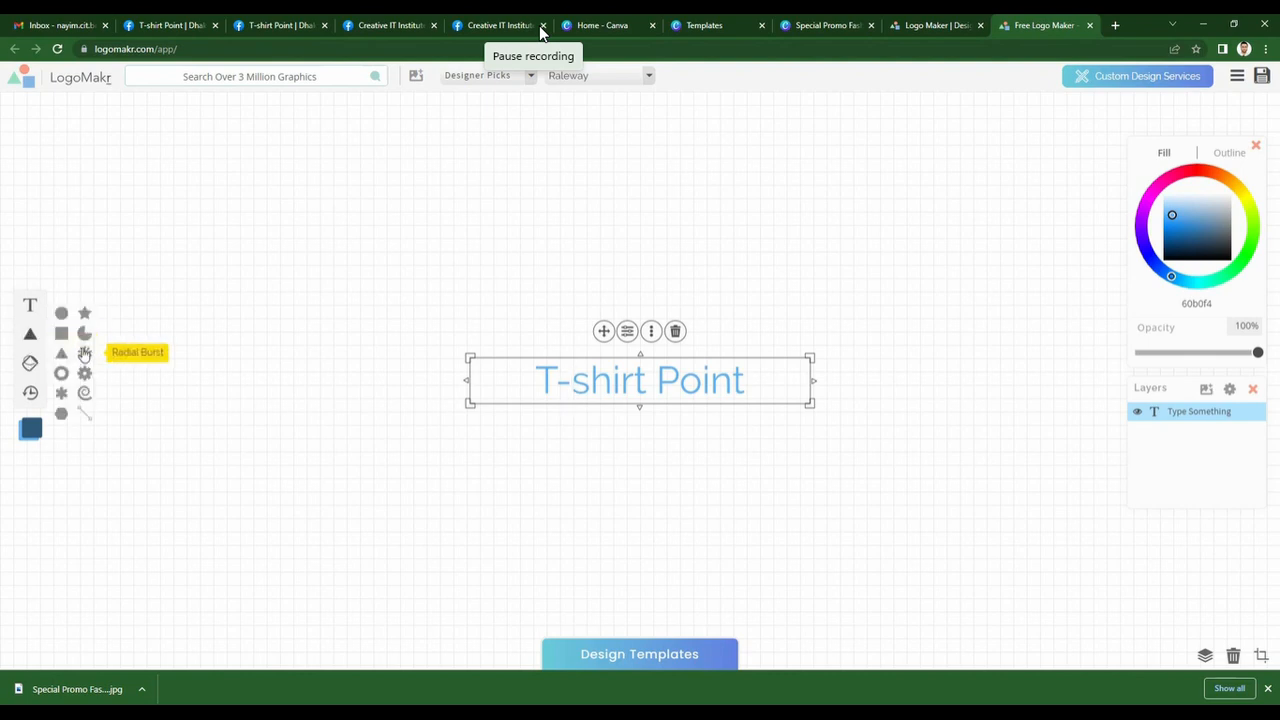
{"action": "mouse_move", "coordinate": [44, 311]}
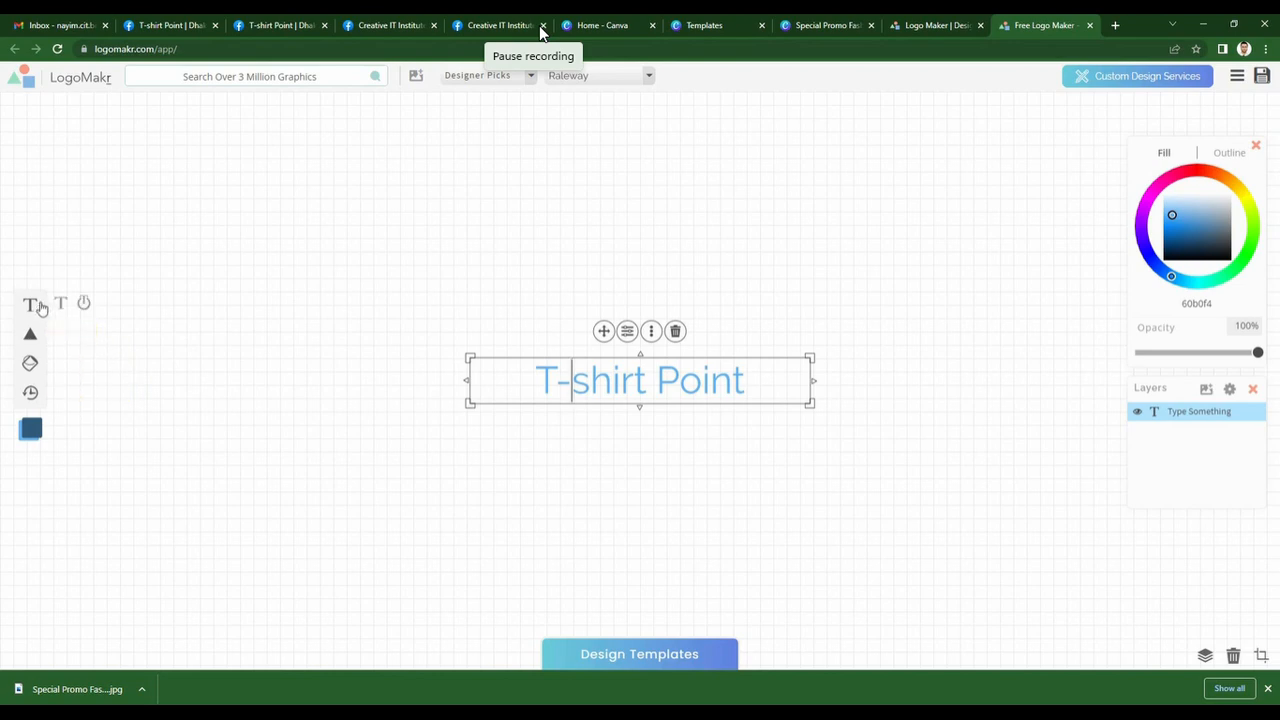
{"action": "left_click", "coordinate": [531, 78]}
{"action": "left_click", "coordinate": [531, 84]}
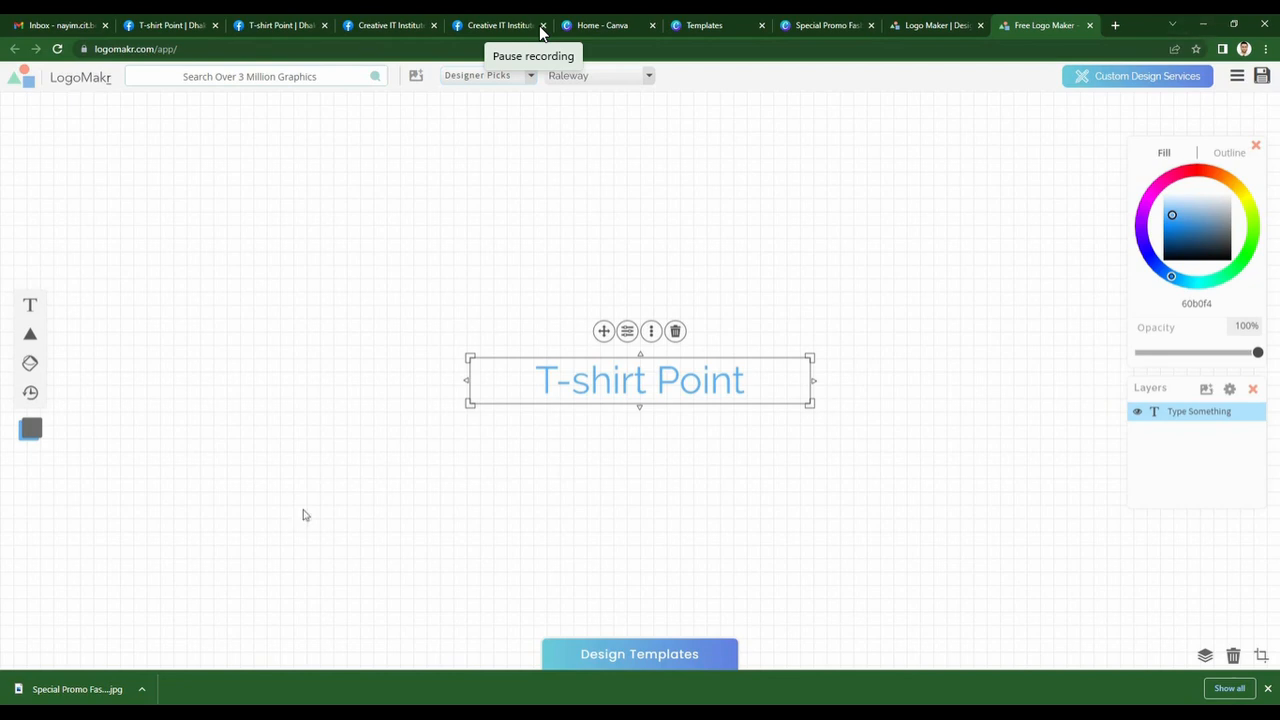
View the downloaded Special Promo Fashion Sale Facebook Cover JPG, and locate it in the Downloads folder in File Explorer.
{"action": "right_click", "coordinate": [108, 698]}
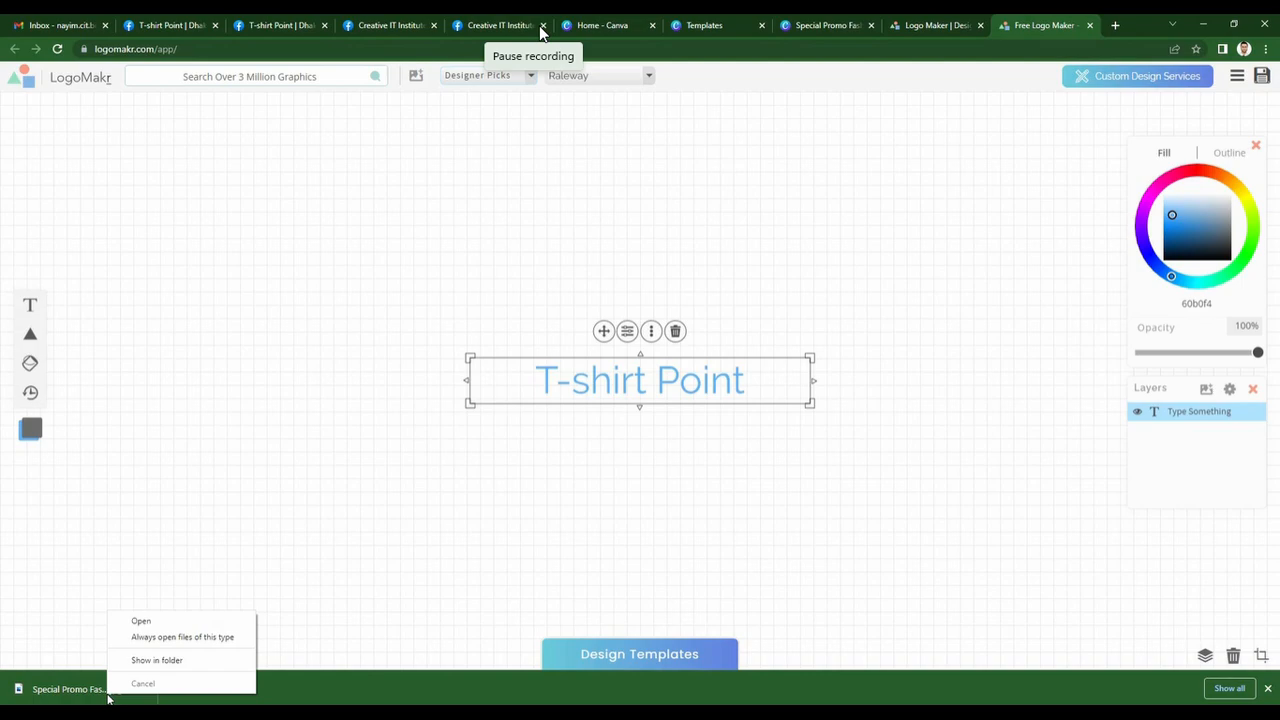
{"action": "left_click", "coordinate": [154, 621]}
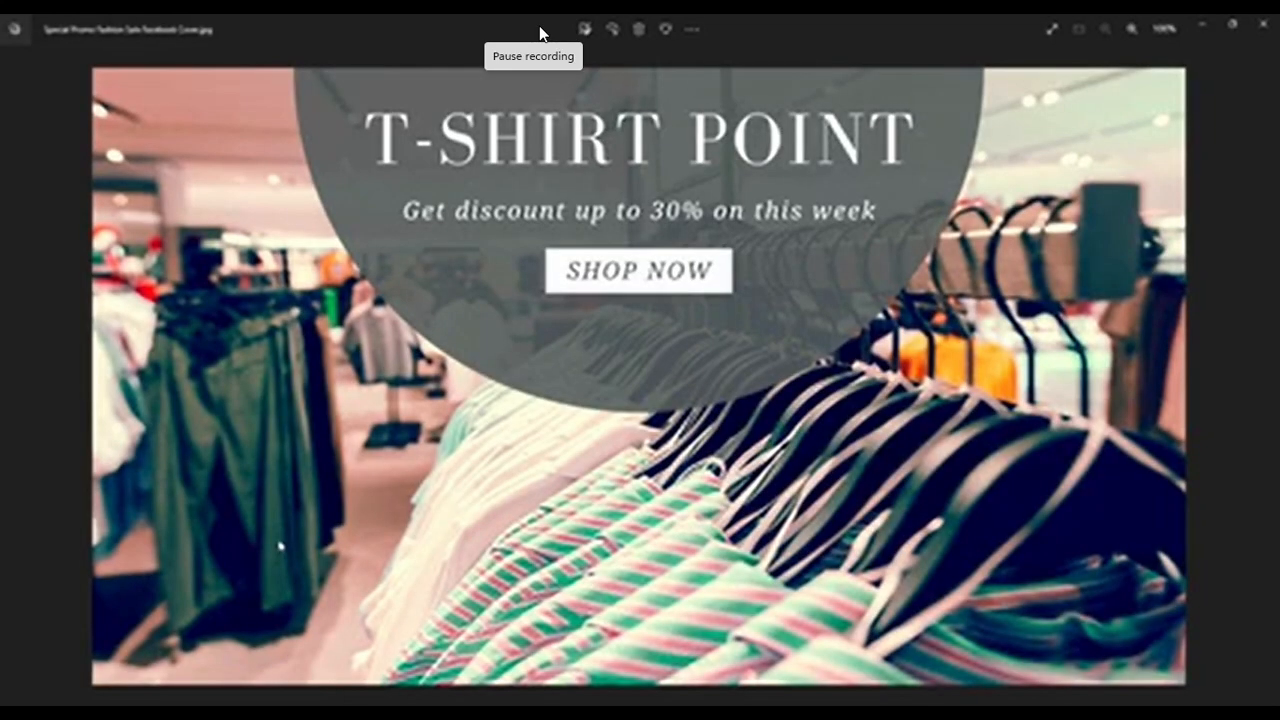
{"action": "right_click", "coordinate": [286, 369]}
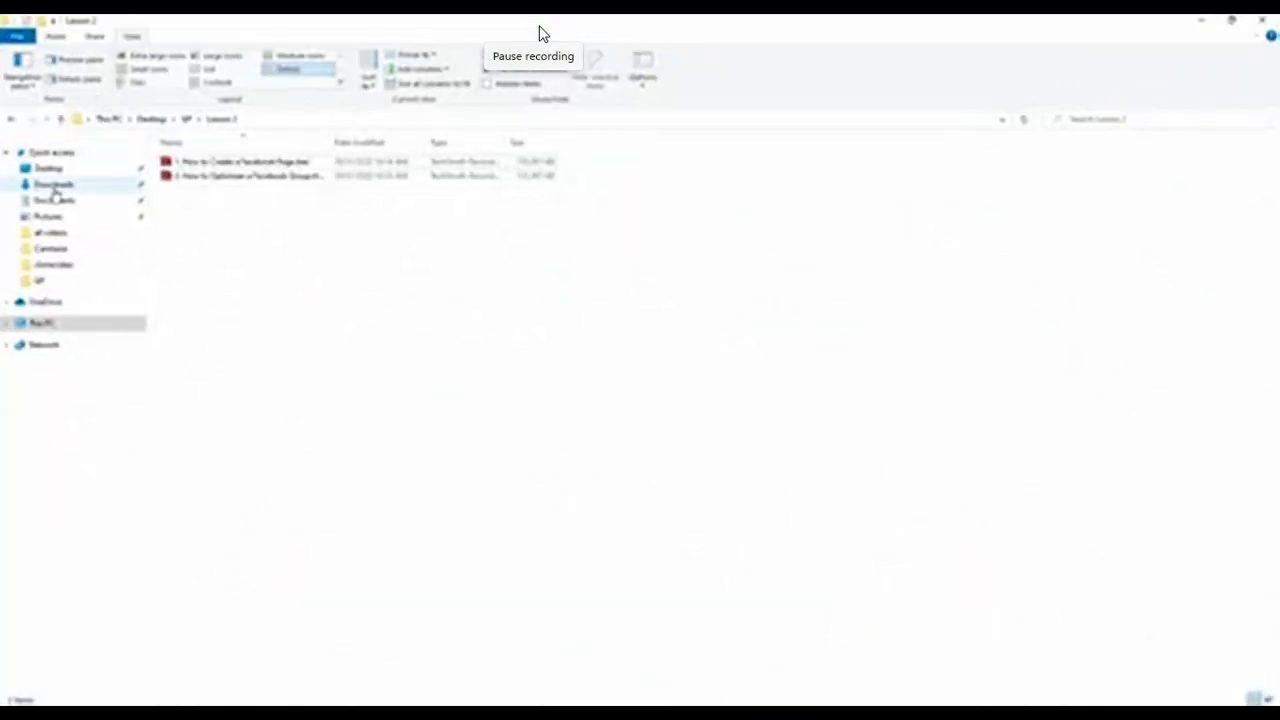
{"action": "left_click", "coordinate": [53, 186]}
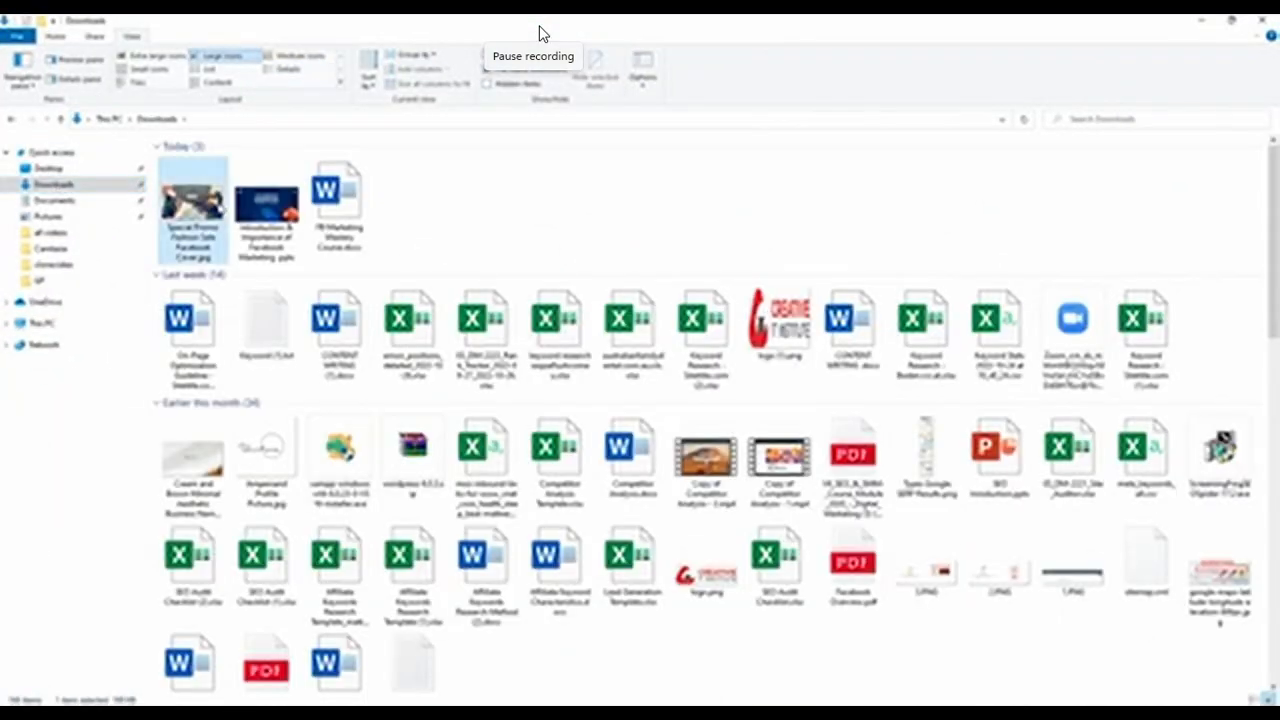
Rename the downloaded Special Promo Fashion Sale Facebook Cover image in the Downloads folder as T-shirt Point.
{"action": "right_click", "coordinate": [220, 204]}
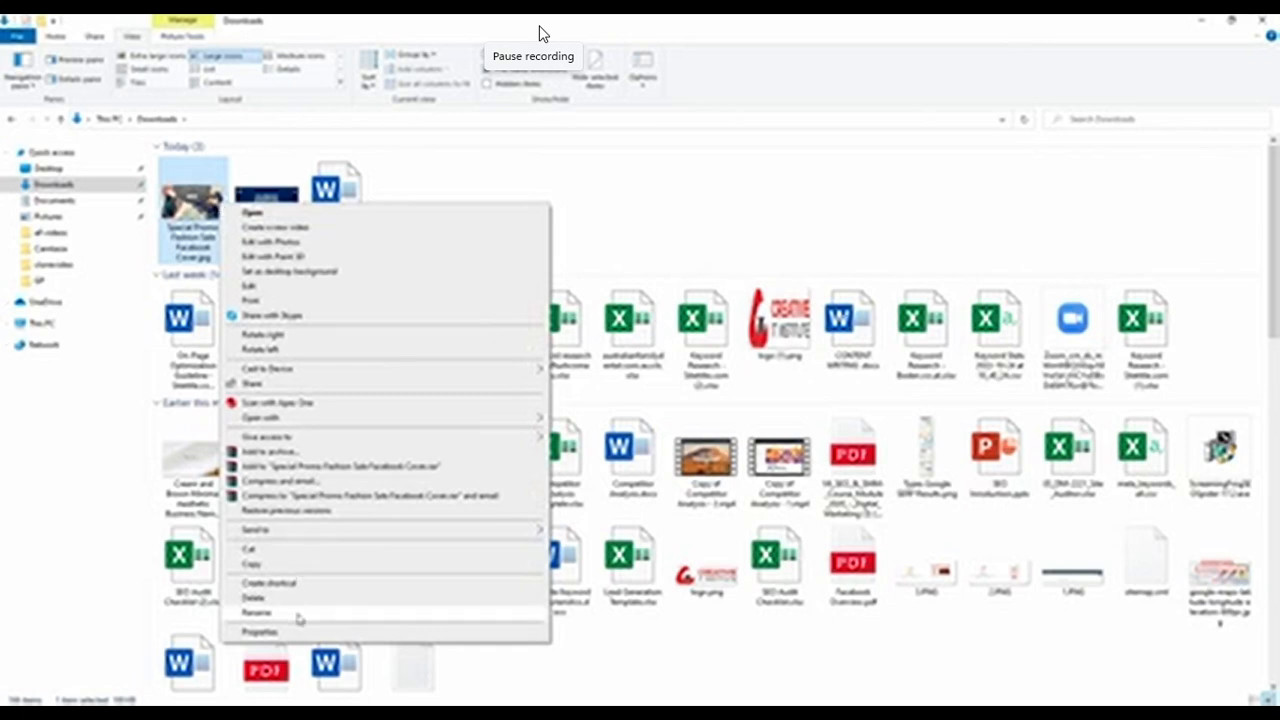
{"action": "left_click", "coordinate": [298, 618]}
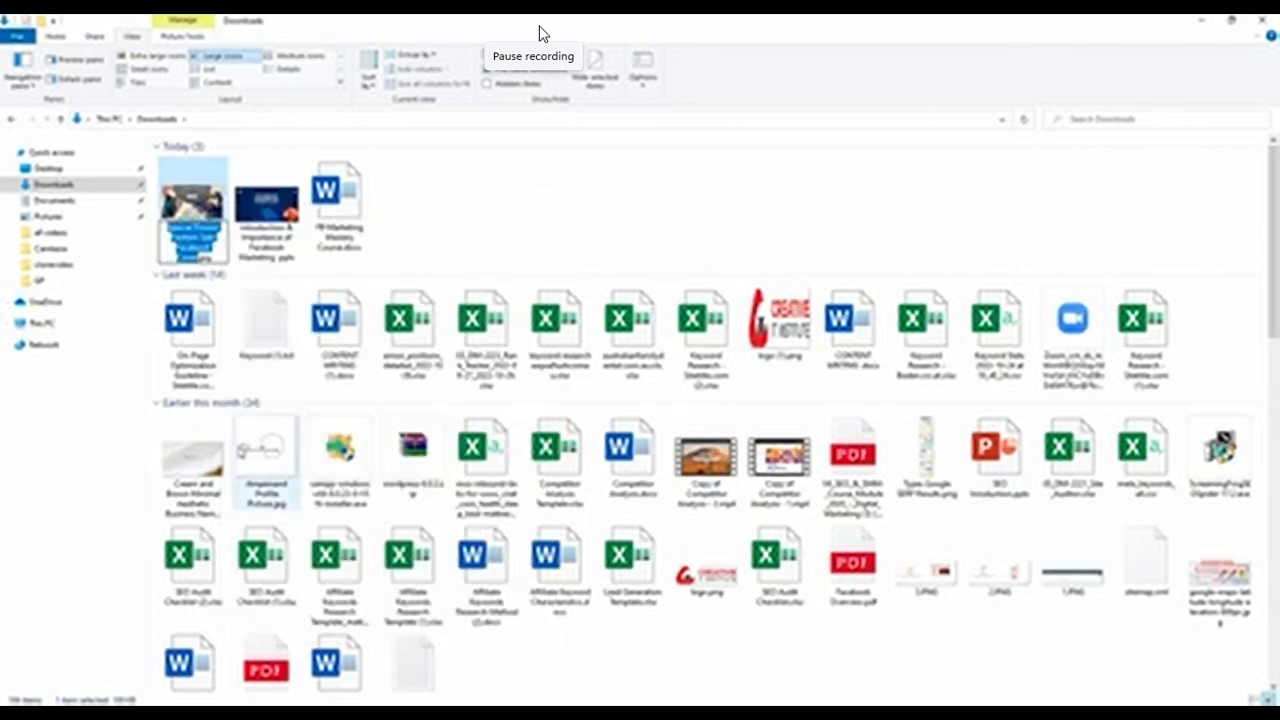
{"action": "type", "text": "T-shi"}
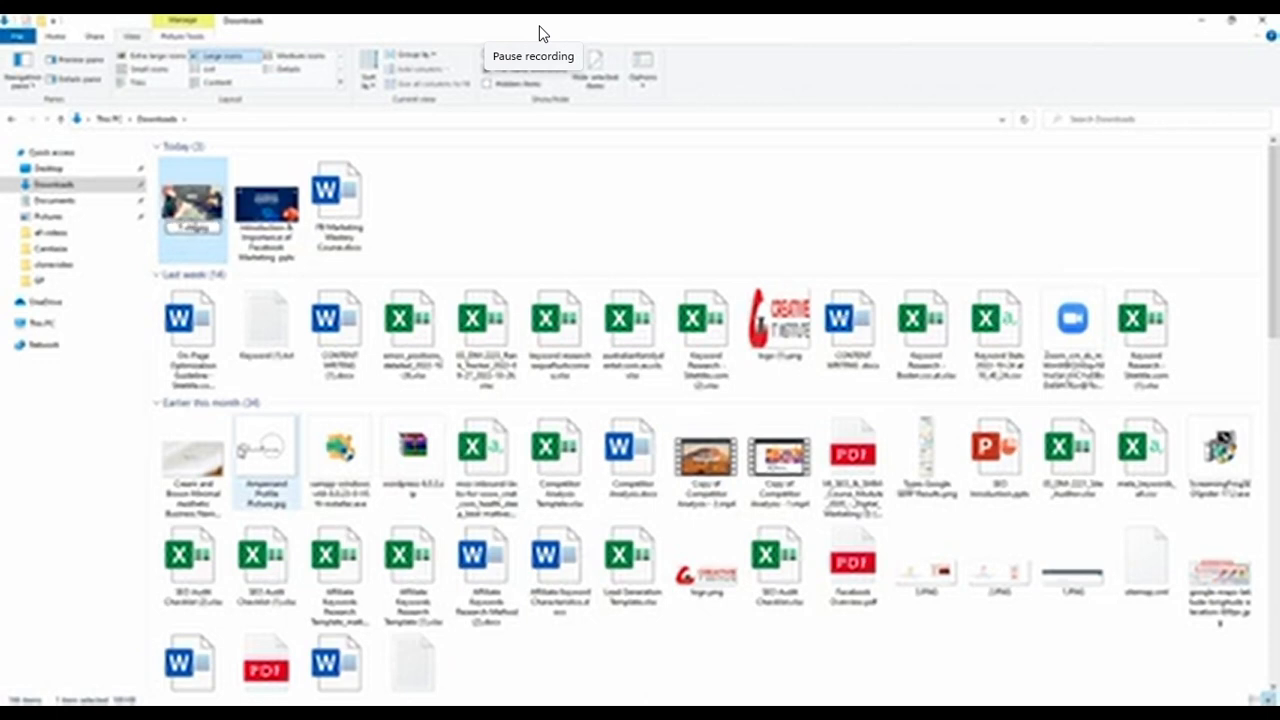
{"action": "type", "text": "rt"}
{"action": "type", "text": " POD"}
{"action": "type", "text": "st"}
{"action": "left_click", "coordinate": [195, 227]}
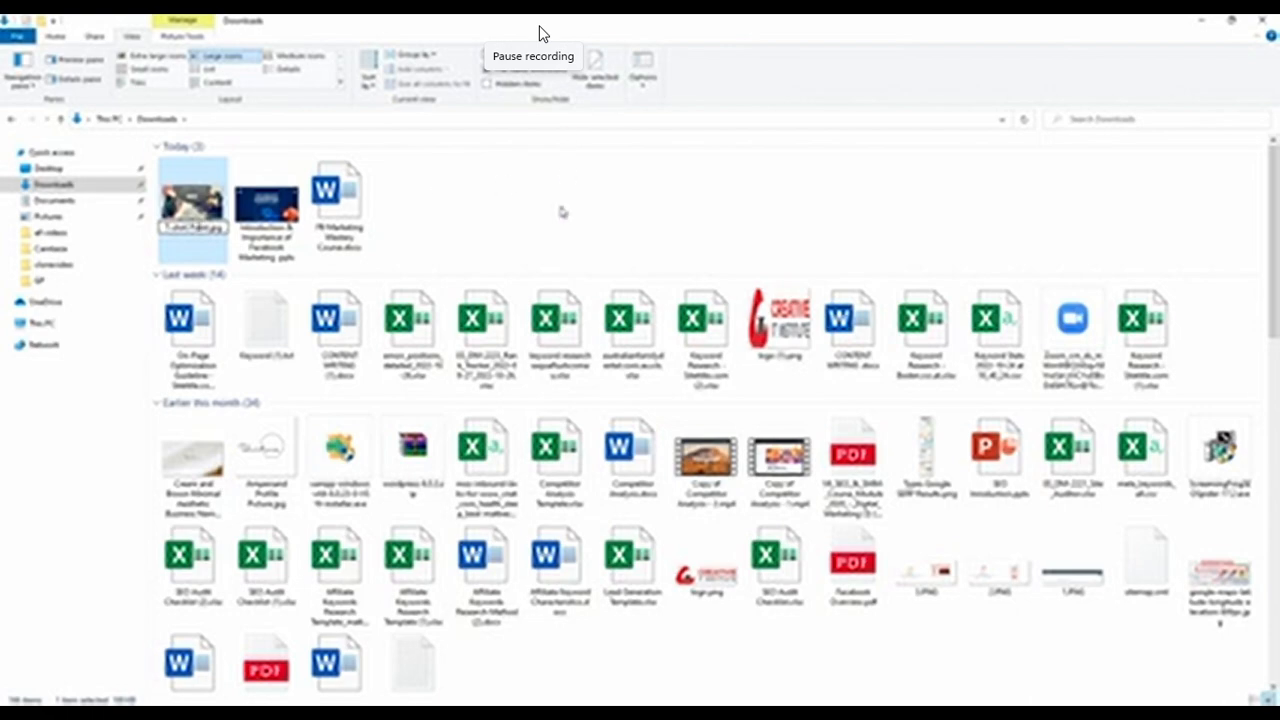
{"action": "left_click", "coordinate": [229, 259]}
{"action": "left_click", "coordinate": [210, 232]}
Open the detailed file properties of T-shirt Point.jpg and give the image a five-star rating.
{"action": "right_click", "coordinate": [204, 228]}
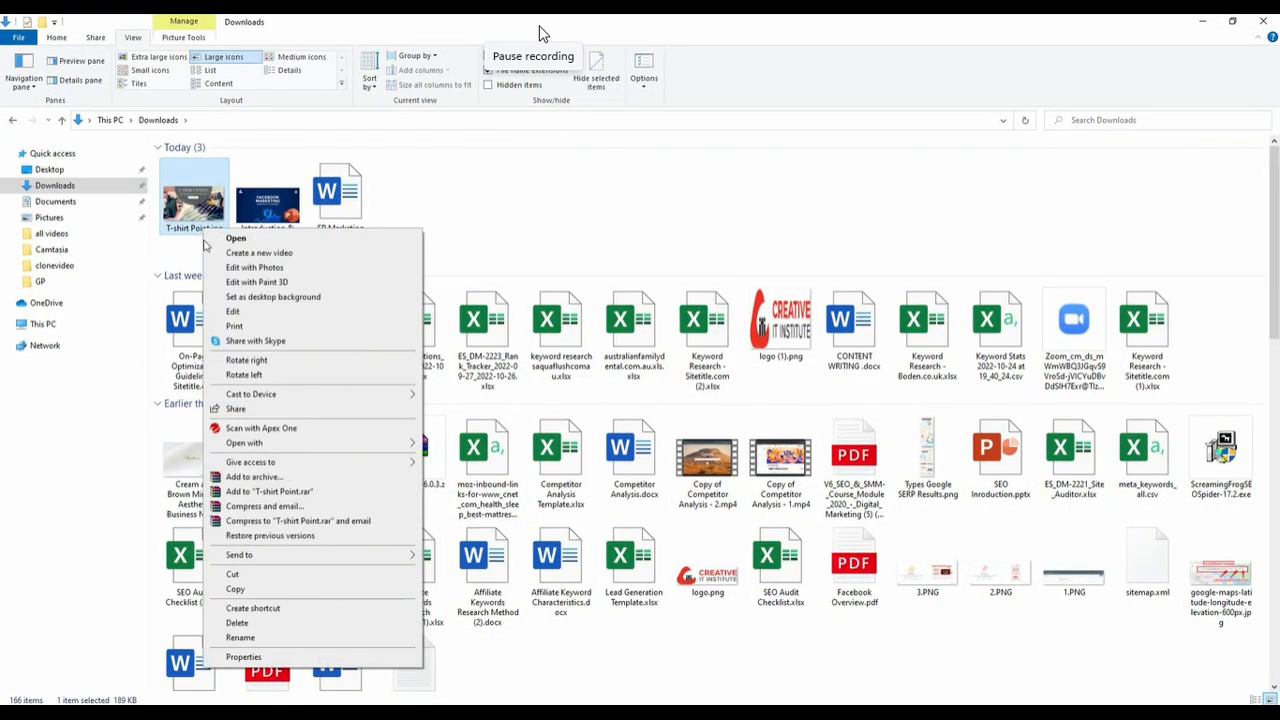
{"action": "left_click", "coordinate": [292, 660]}
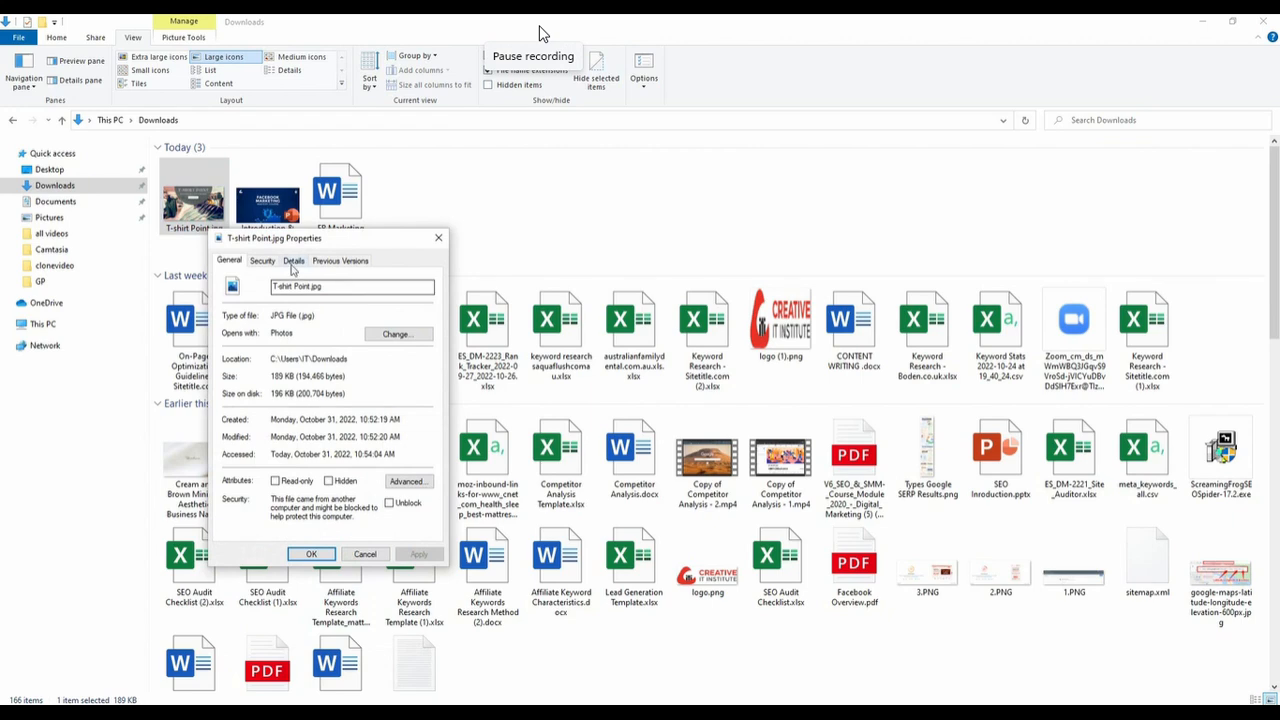
{"action": "mouse_move", "coordinate": [370, 235]}
{"action": "left_mouse_down"}
{"action": "mouse_move", "coordinate": [396, 234]}
{"action": "mouse_move", "coordinate": [376, 235]}
{"action": "left_mouse_up"}
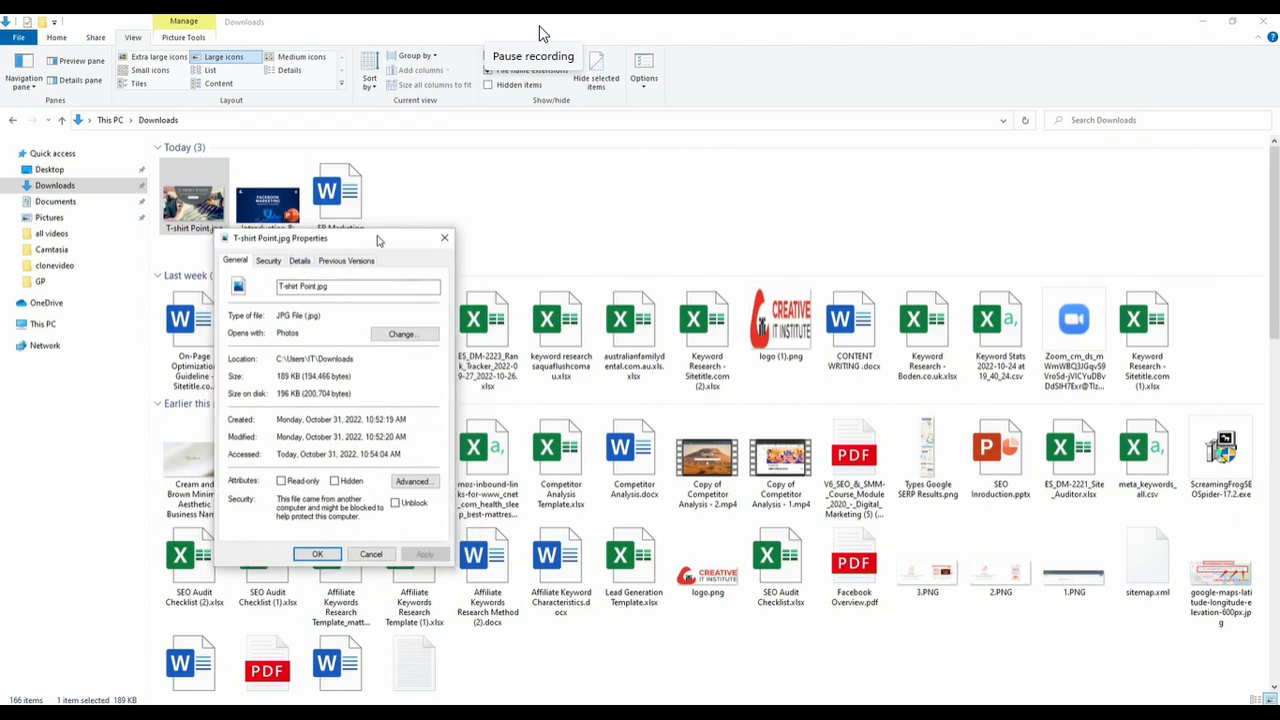
{"action": "left_click", "coordinate": [1203, 21]}
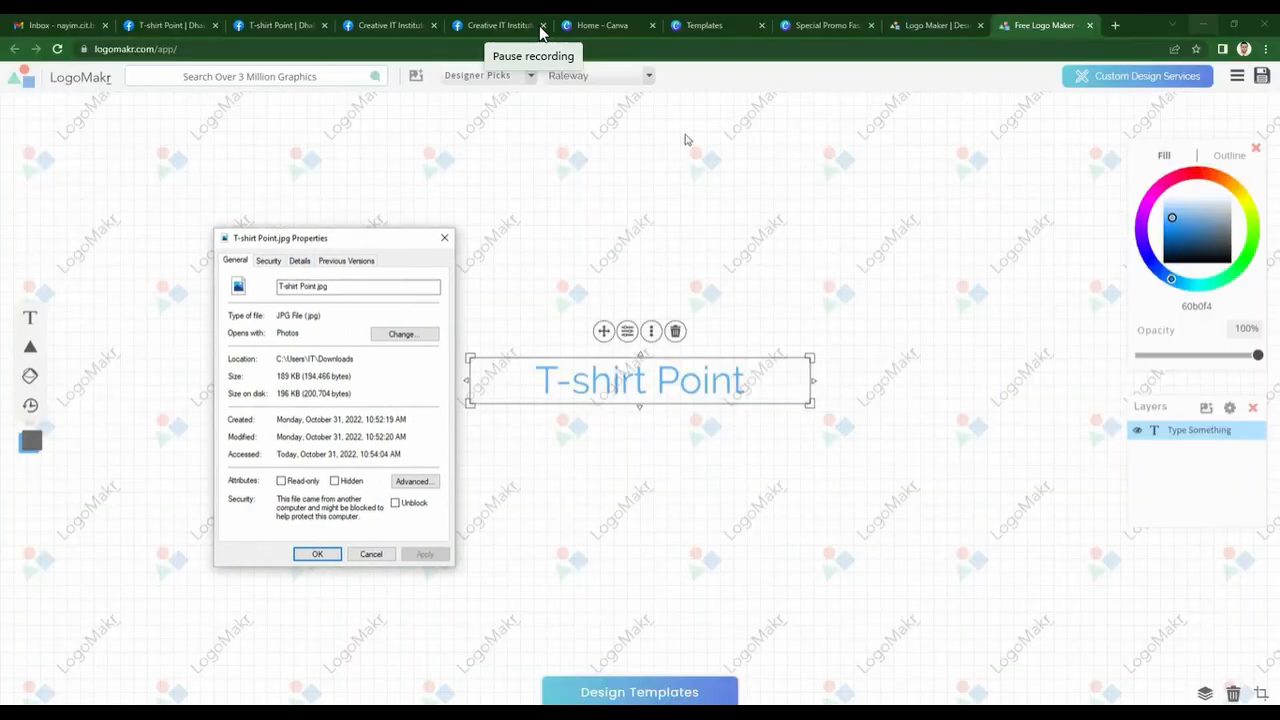
{"action": "left_click", "coordinate": [295, 263]}
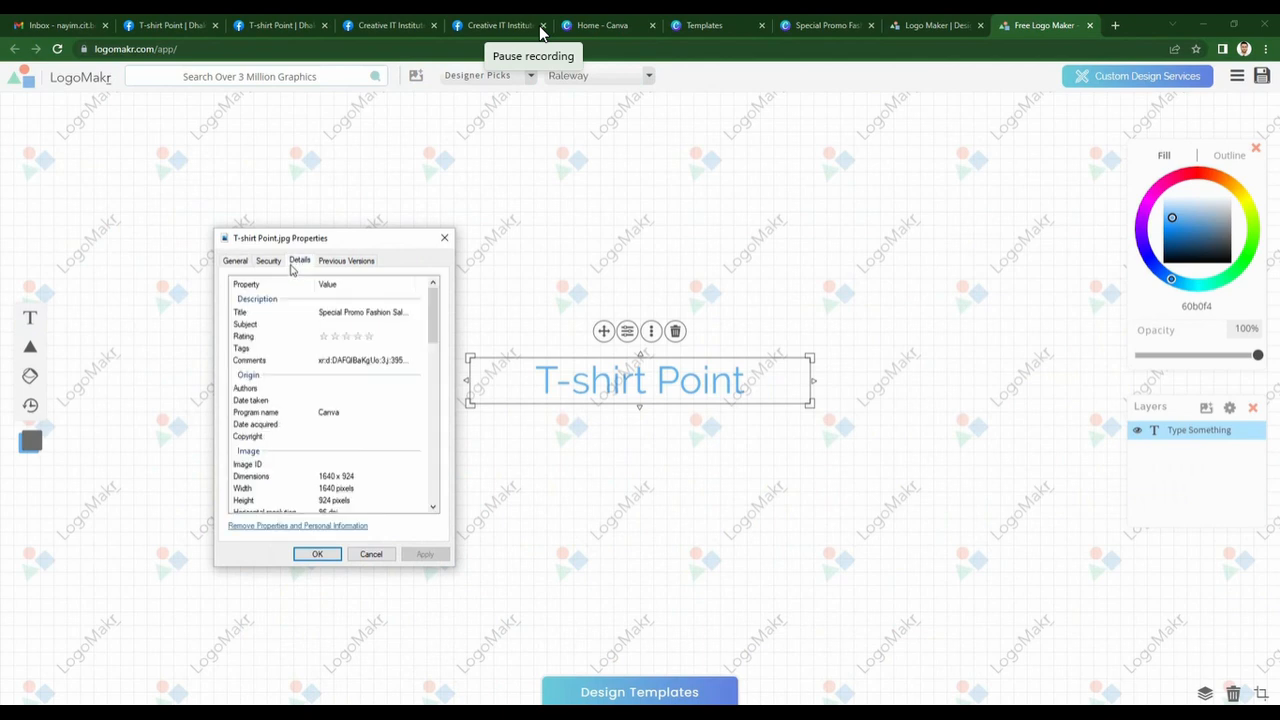
{"action": "left_click", "coordinate": [342, 316]}
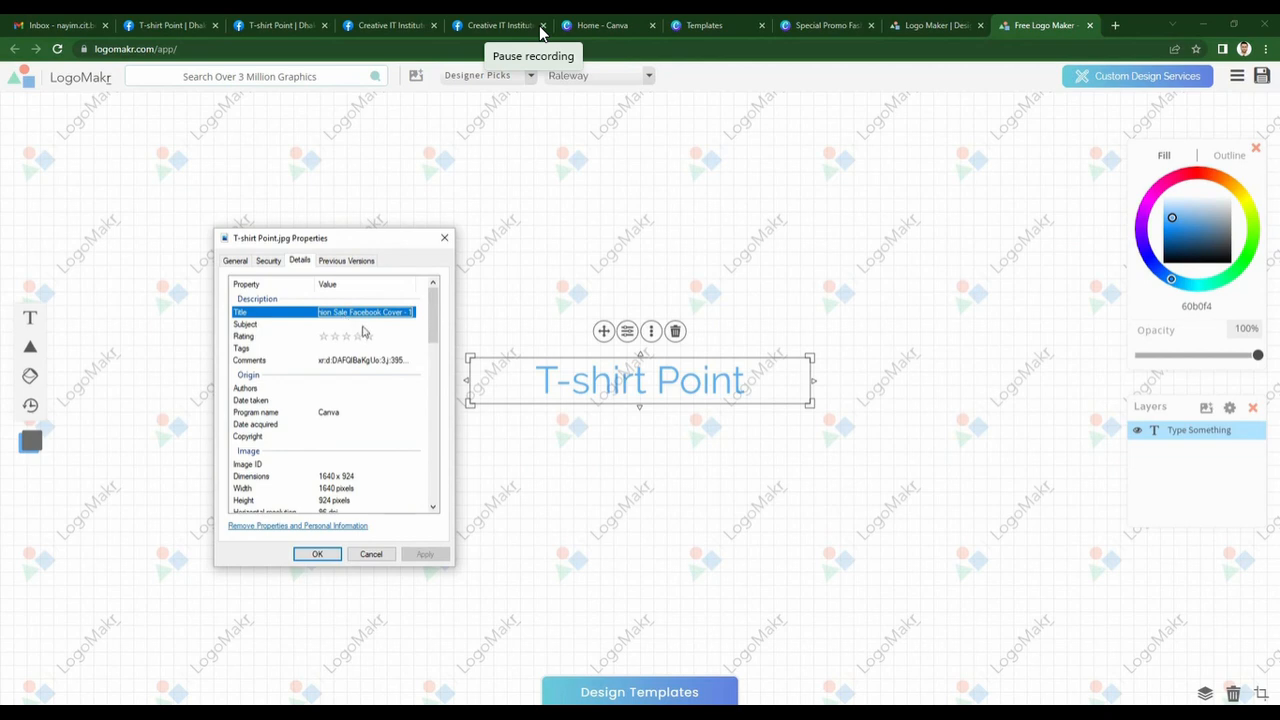
{"action": "left_click", "coordinate": [364, 326]}
{"action": "left_click", "coordinate": [368, 337]}
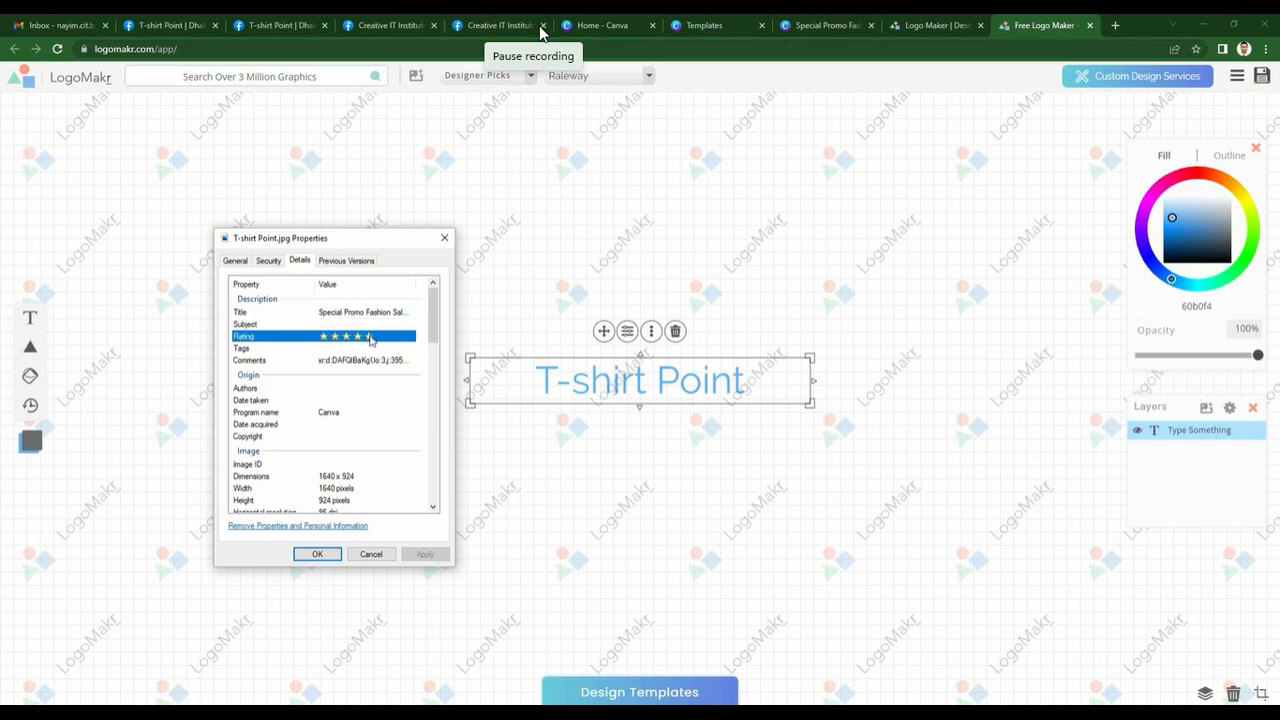
Add the tags "t-shirt" and "by online t-shirt" to the image's file properties.
{"action": "left_click", "coordinate": [376, 348]}
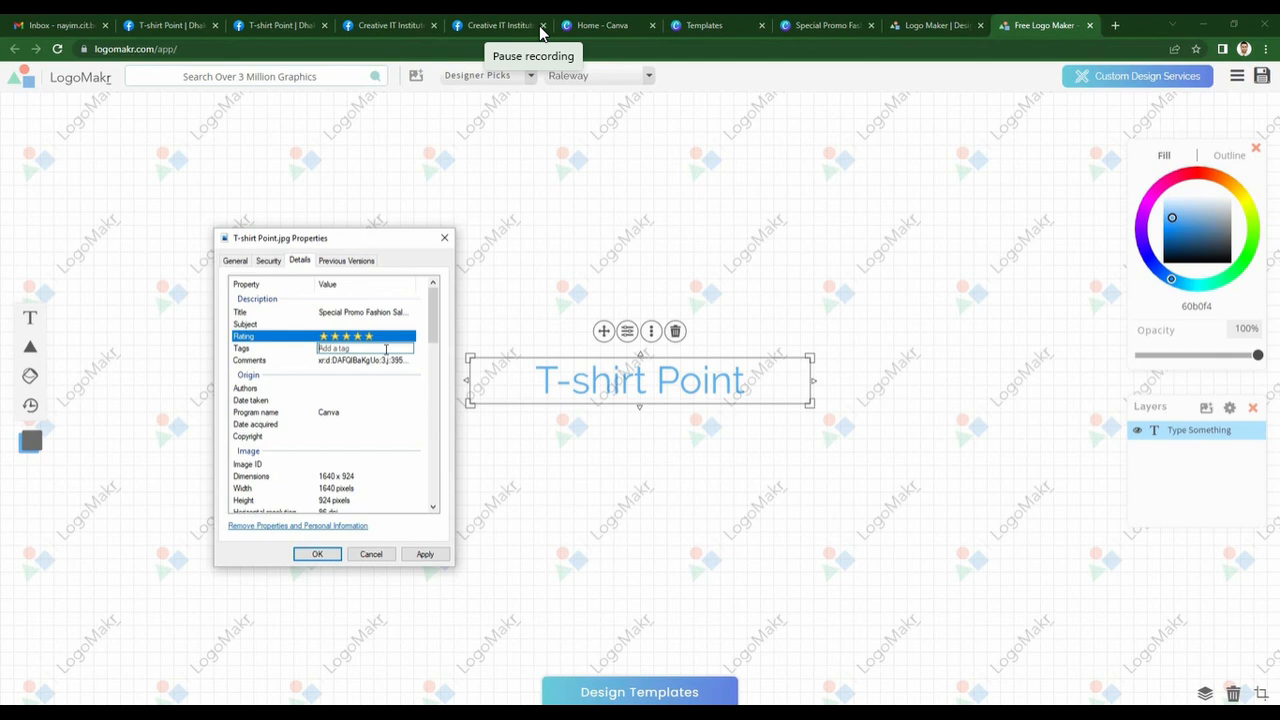
{"action": "type", "text": "t-shirt"}
{"action": "key", "text": "Return"}
{"action": "left_click", "coordinate": [386, 349]}
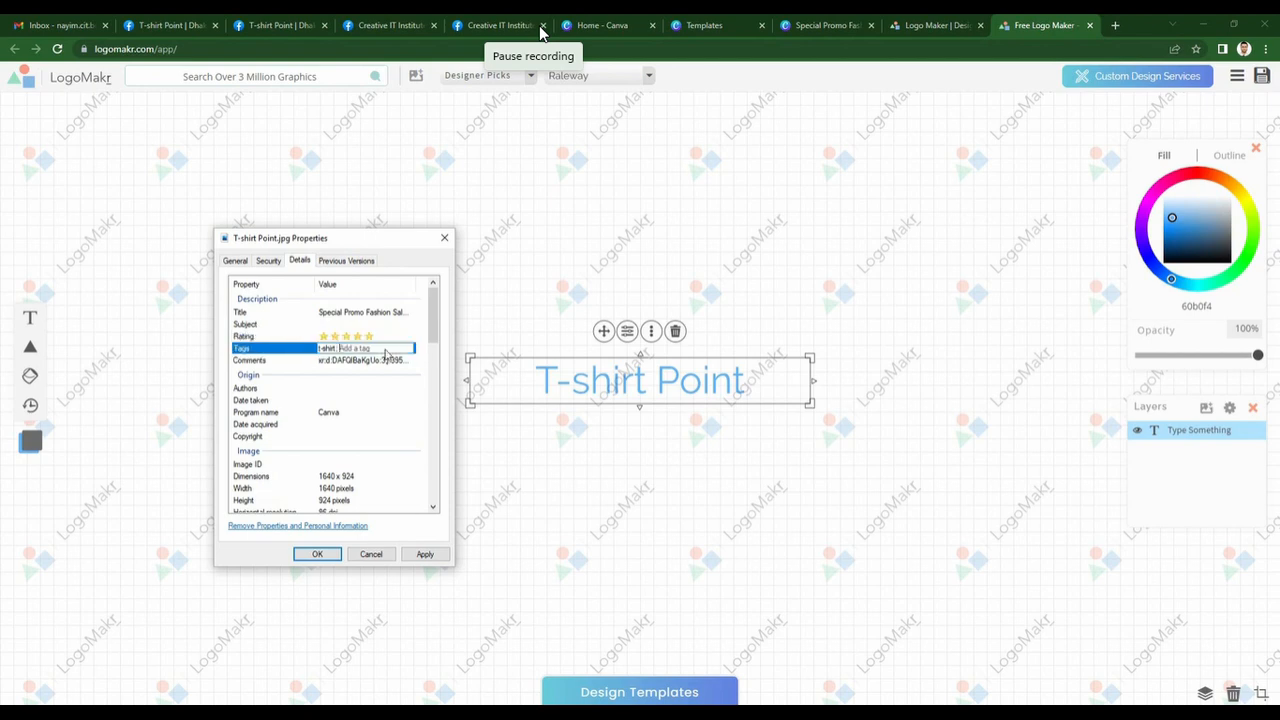
{"action": "type", "text": "by online t-shirt"}
{"action": "key", "text": "Return"}
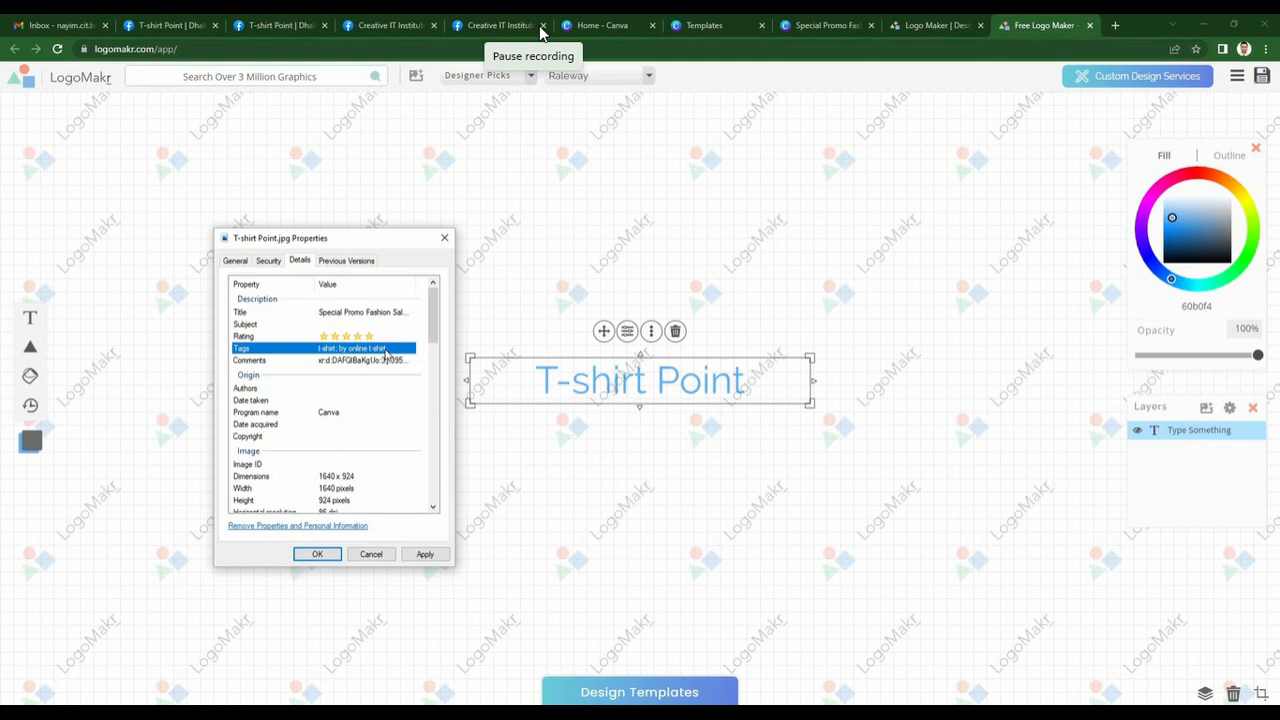
Go through the comments, authors and copyright properties without filling them in, and apply the rating and tag changes to the image.
{"action": "left_click", "coordinate": [388, 360]}
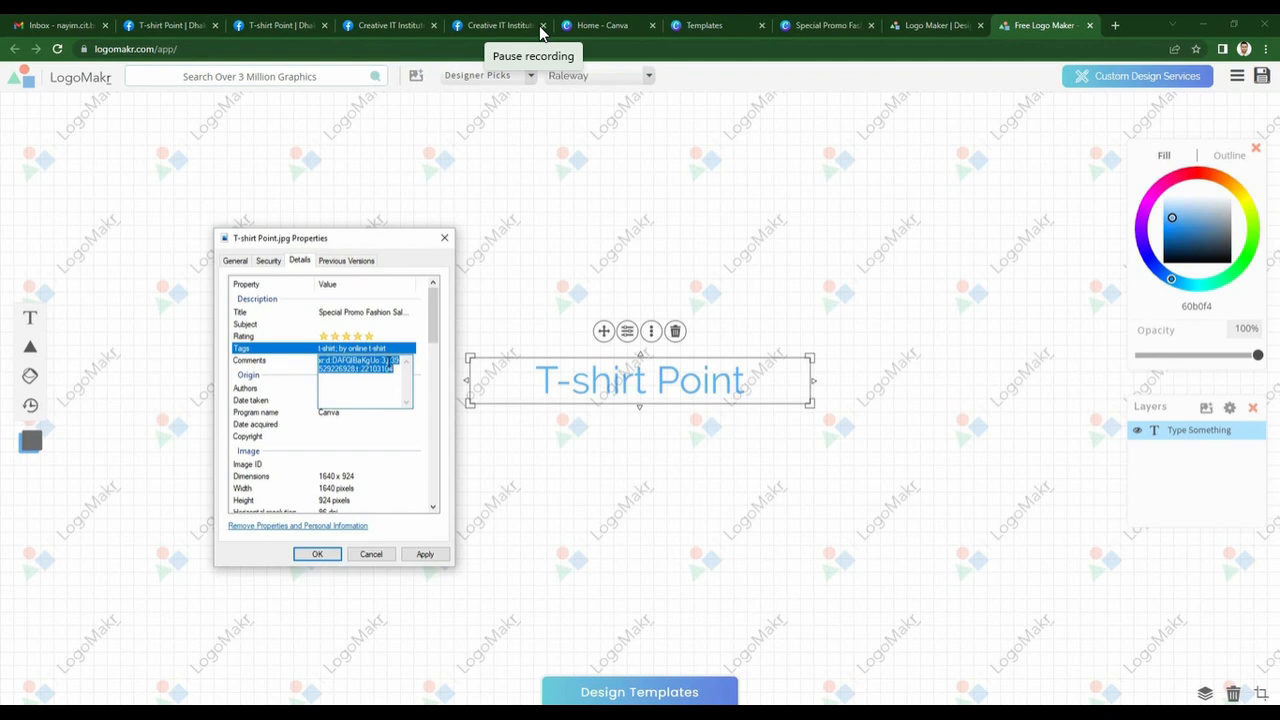
{"action": "left_click", "coordinate": [312, 390]}
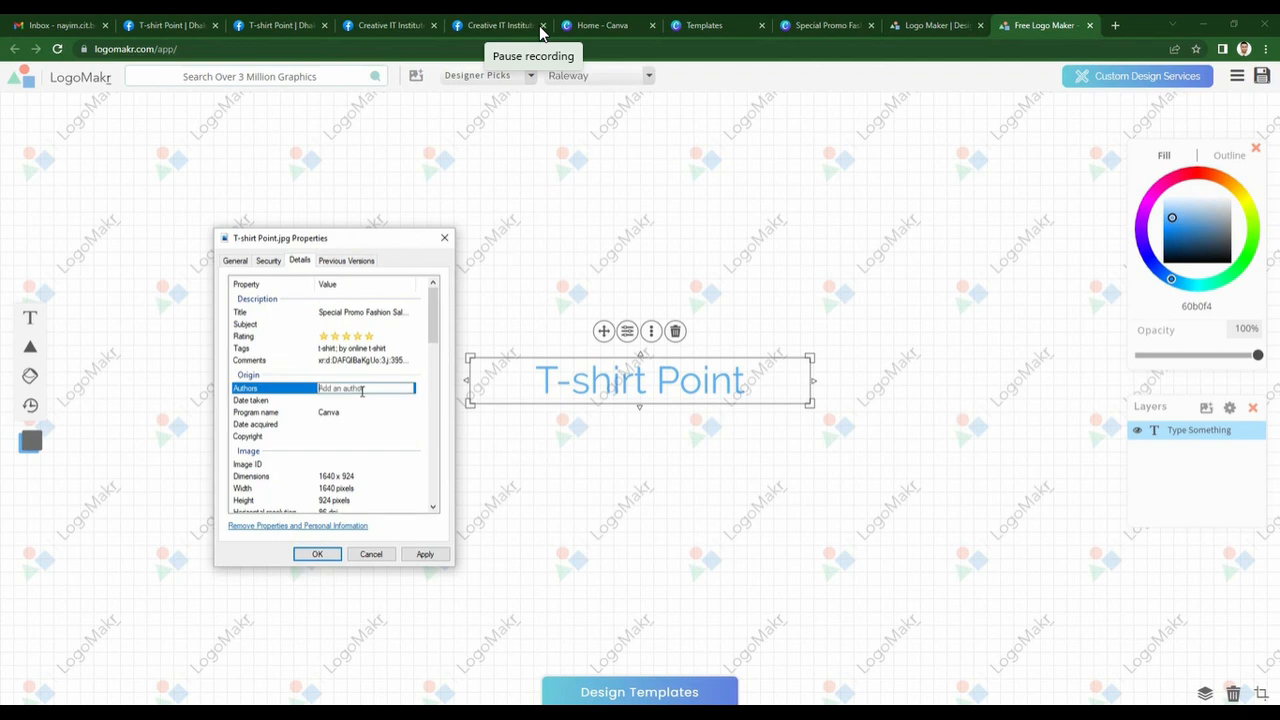
{"action": "left_click", "coordinate": [348, 438]}
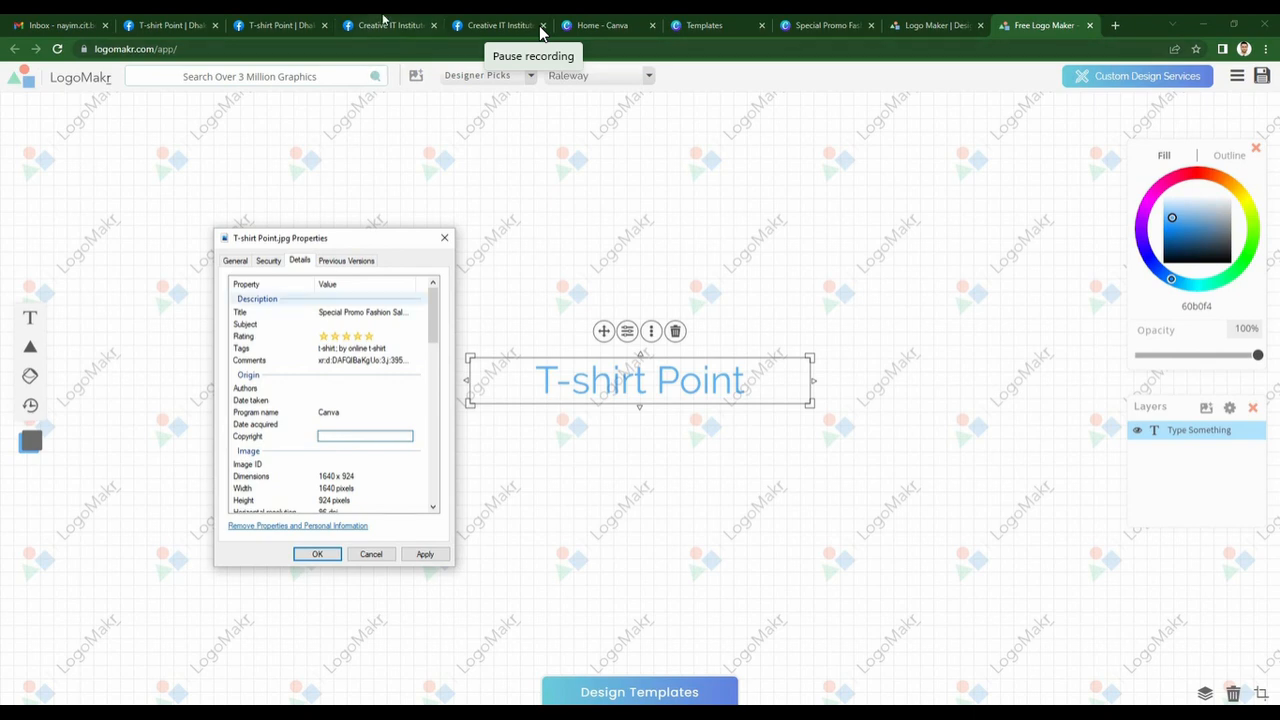
{"action": "left_click", "coordinate": [424, 553]}
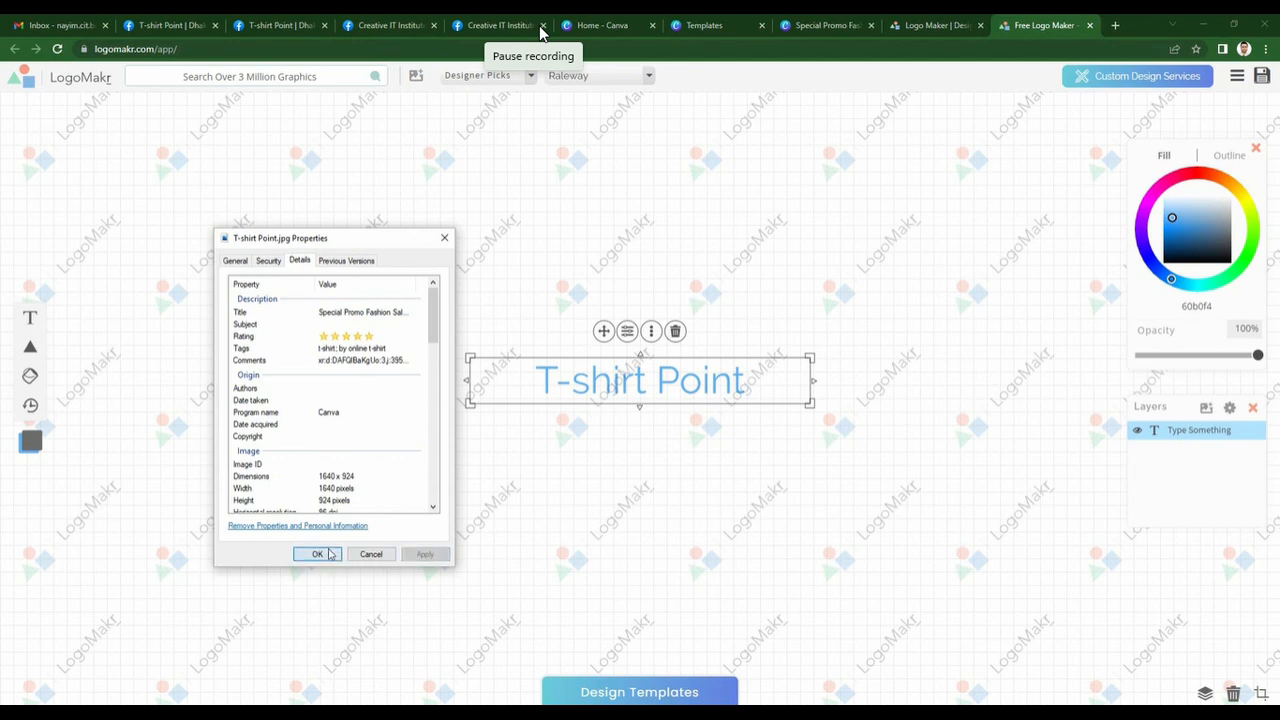
{"action": "left_click", "coordinate": [317, 553]}
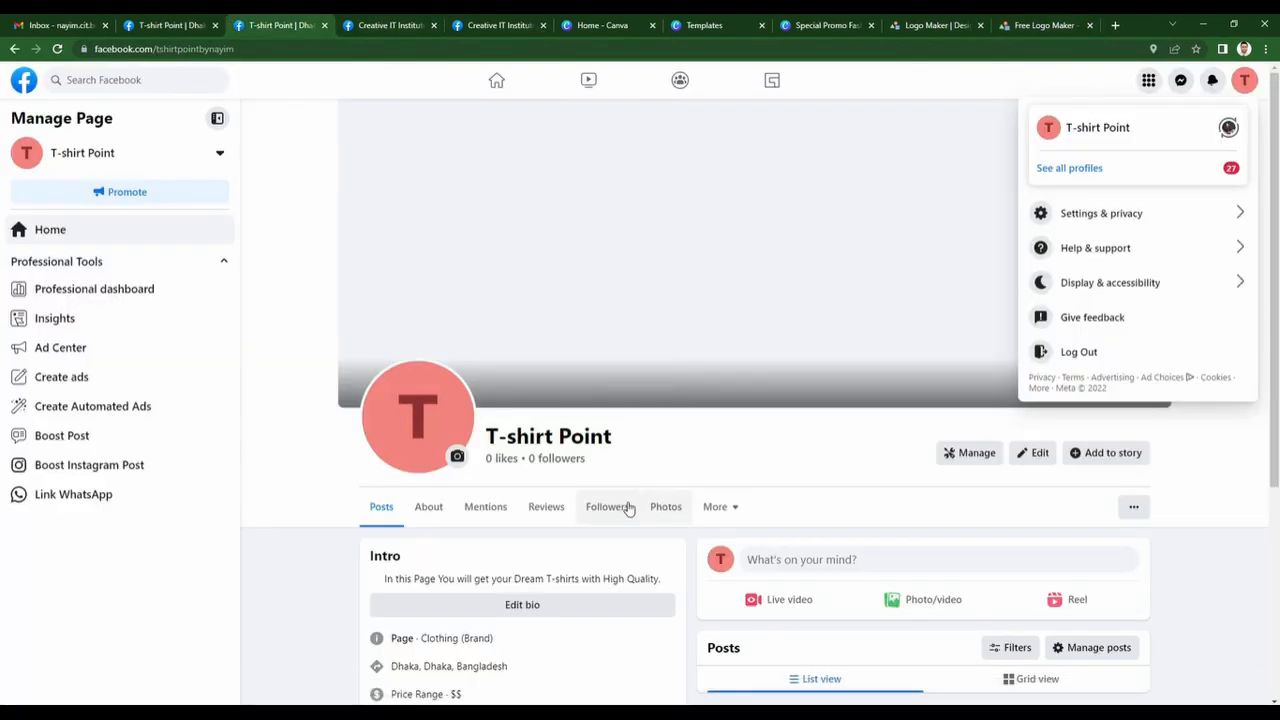
Switch to the T-shirt Point Facebook page and upload T-shirt Point.jpg from the Downloads folder as its cover photo.
{"action": "left_click", "coordinate": [776, 457]}
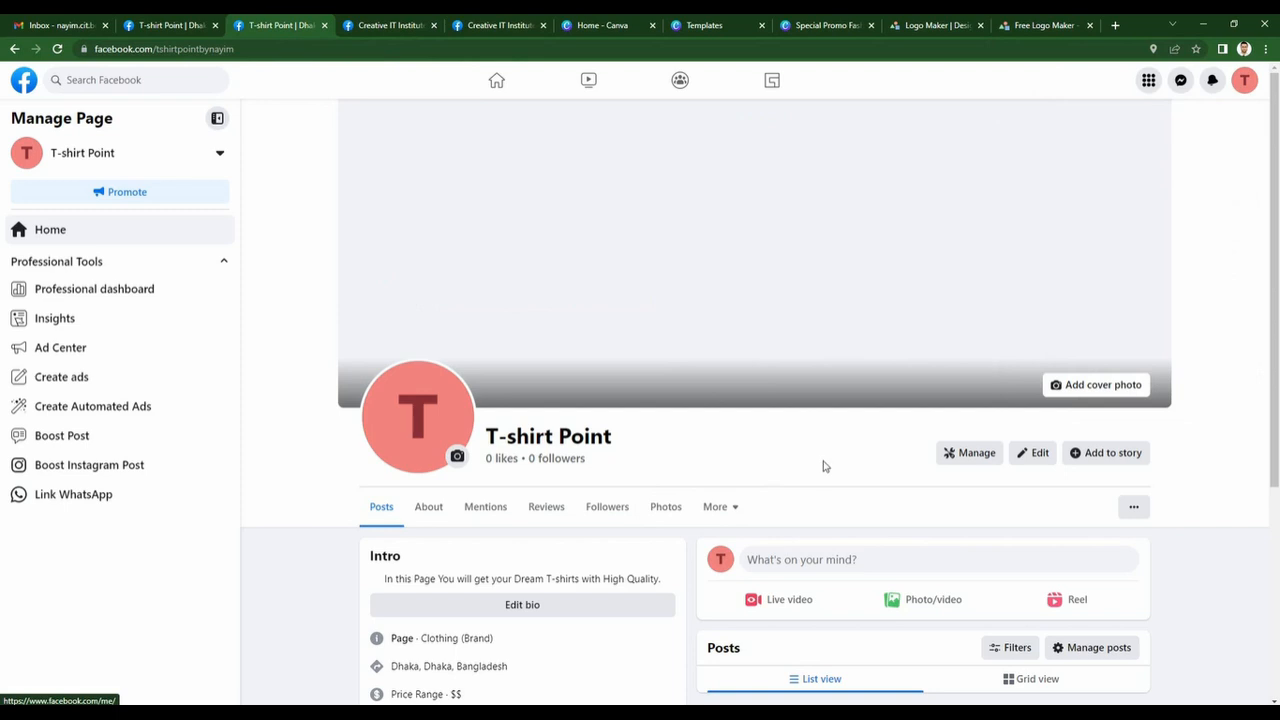
{"action": "left_click", "coordinate": [1126, 384]}
{"action": "left_click", "coordinate": [979, 435]}
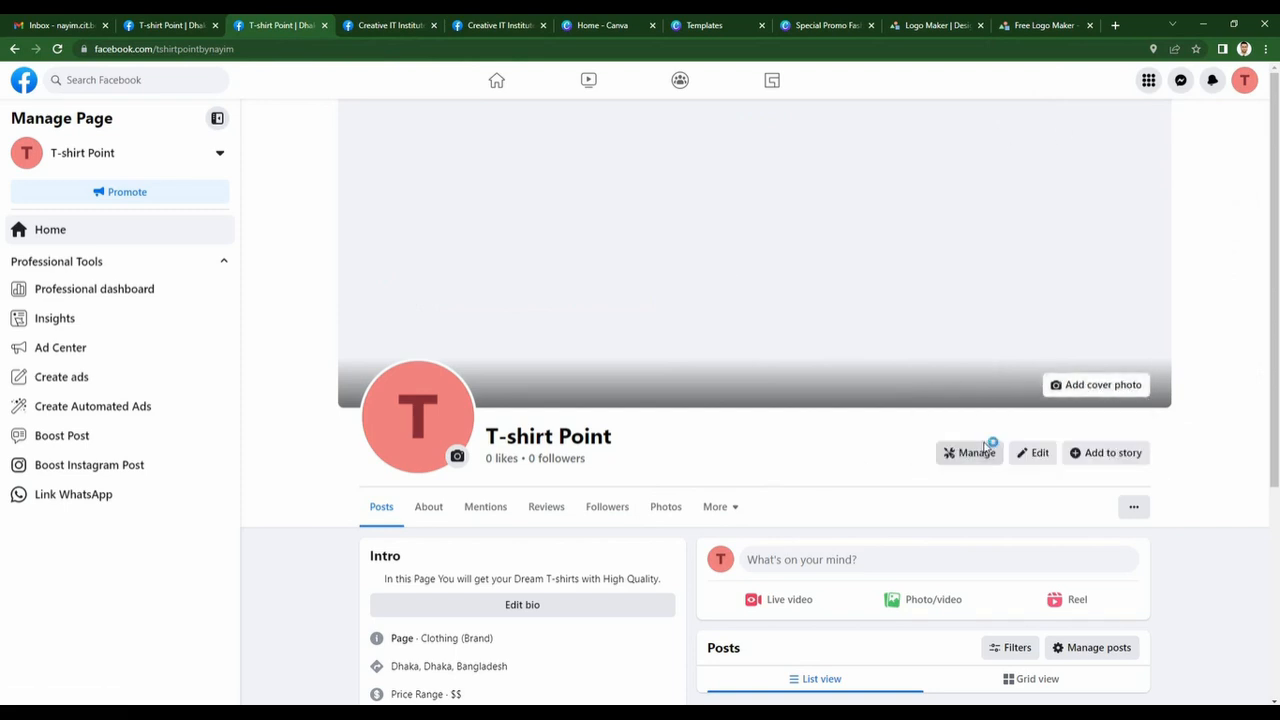
{"action": "left_click", "coordinate": [60, 134]}
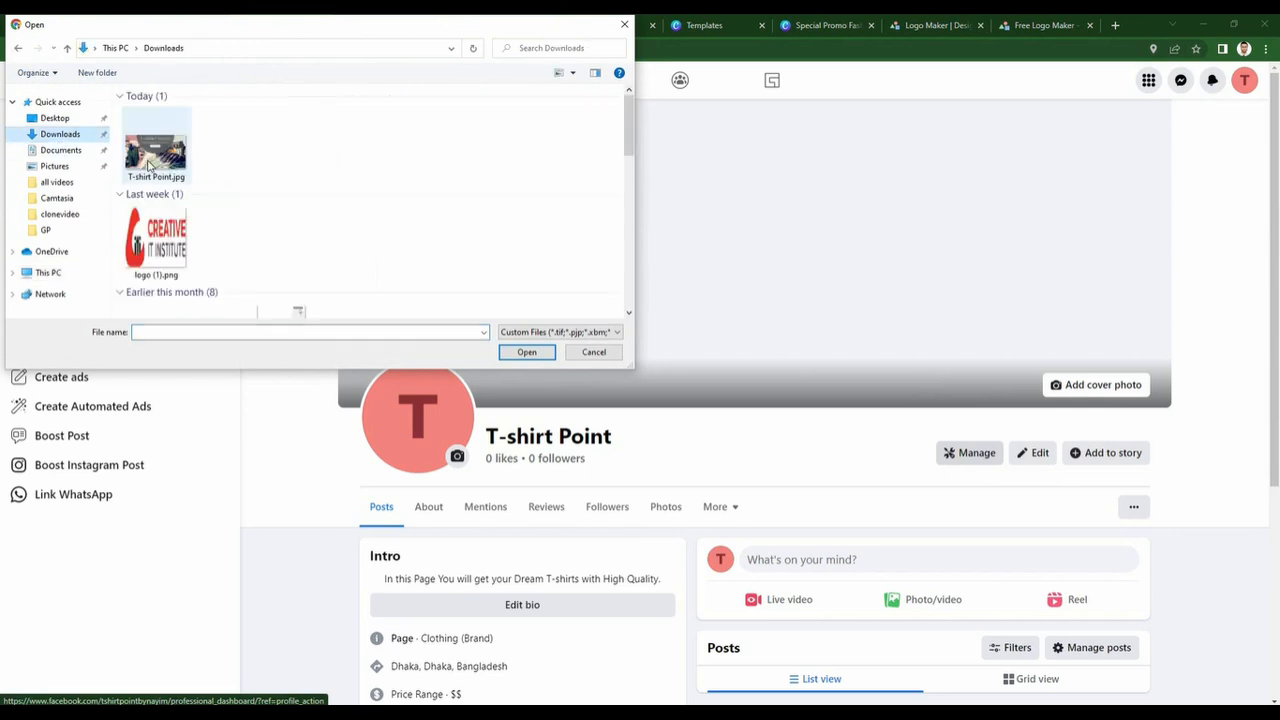
{"action": "left_click", "coordinate": [155, 145]}
{"action": "left_click", "coordinate": [527, 352]}
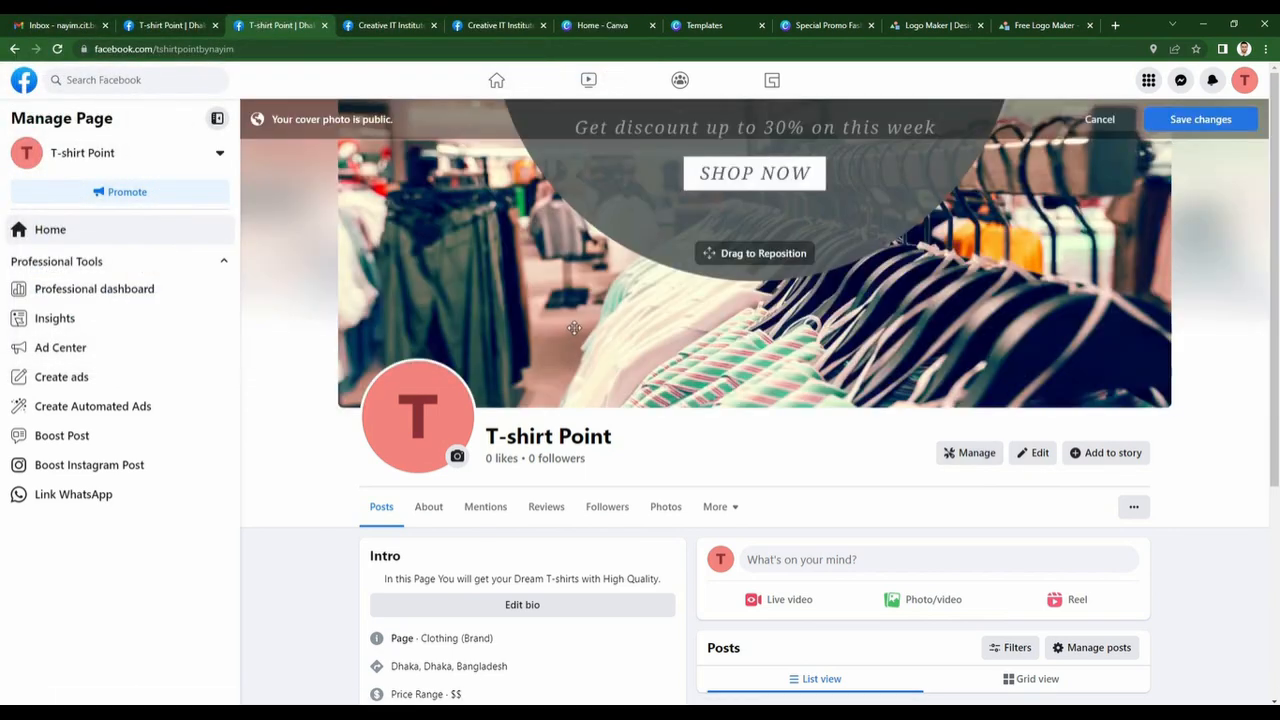
Reposition the cover photo downward so the T-SHIRT POINT title shows, save the cover, and look over the page.
{"action": "left_click_drag", "start_coordinate": [940, 250], "coordinate": [940, 350]}
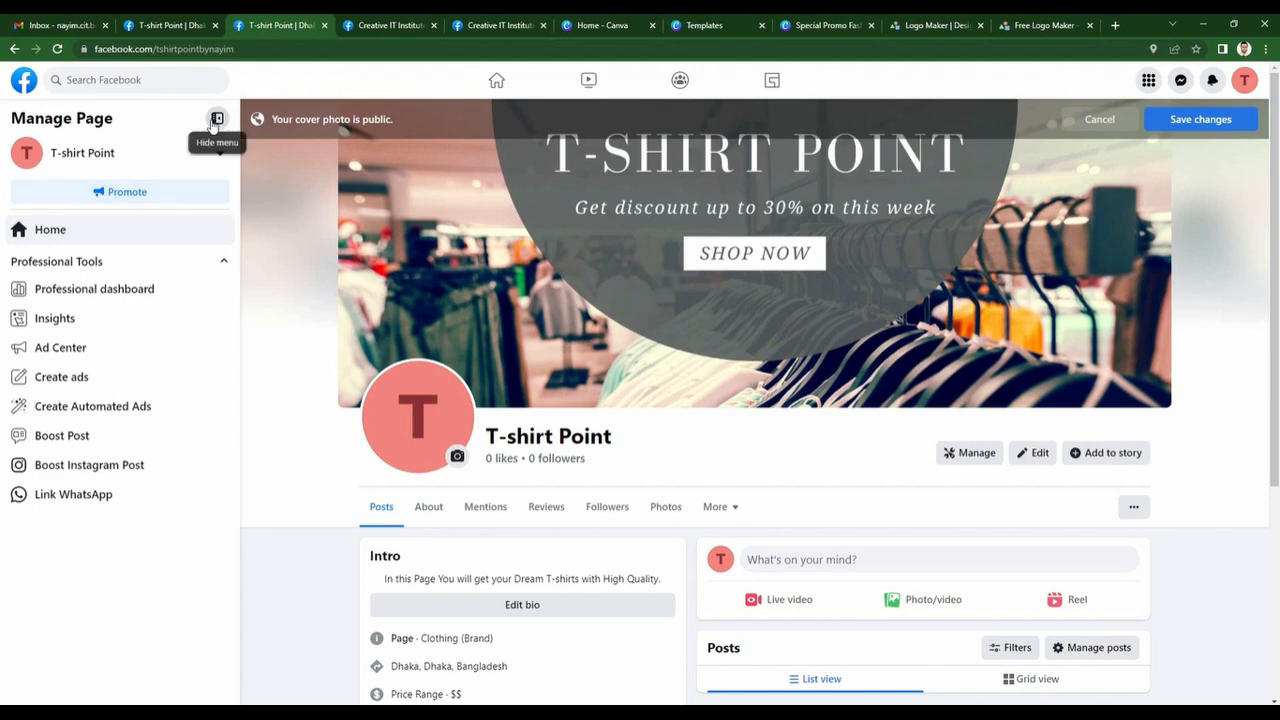
{"action": "left_click", "coordinate": [1176, 128]}
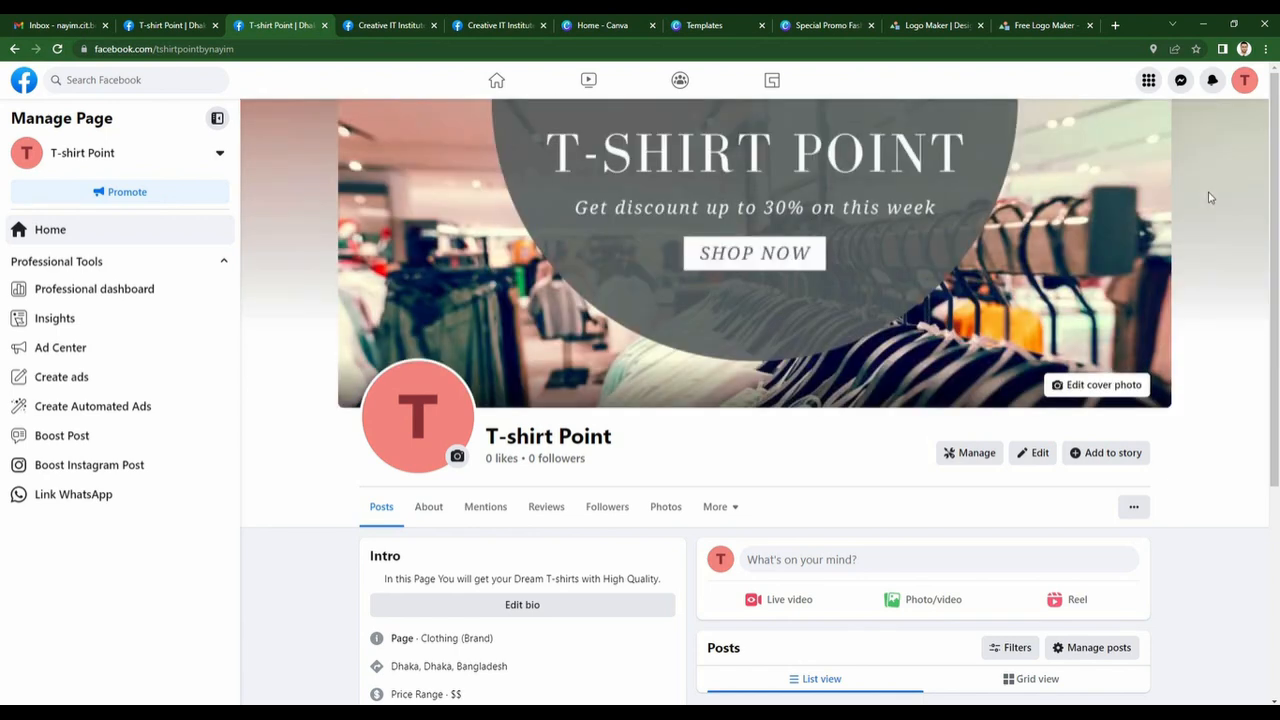
{"action": "scroll", "coordinate": [1206, 466], "scroll_direction": "down", "scroll_amount": 1}
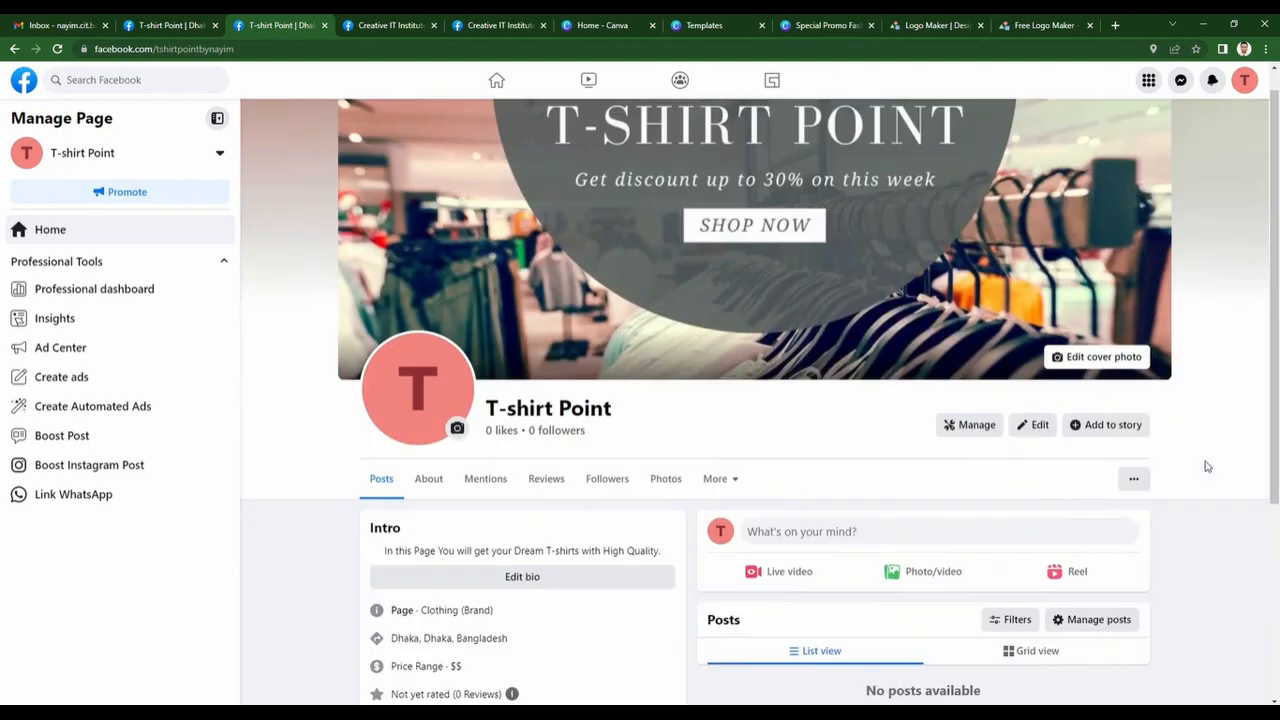
{"action": "scroll", "coordinate": [1206, 466], "scroll_direction": "up", "scroll_amount": 1}
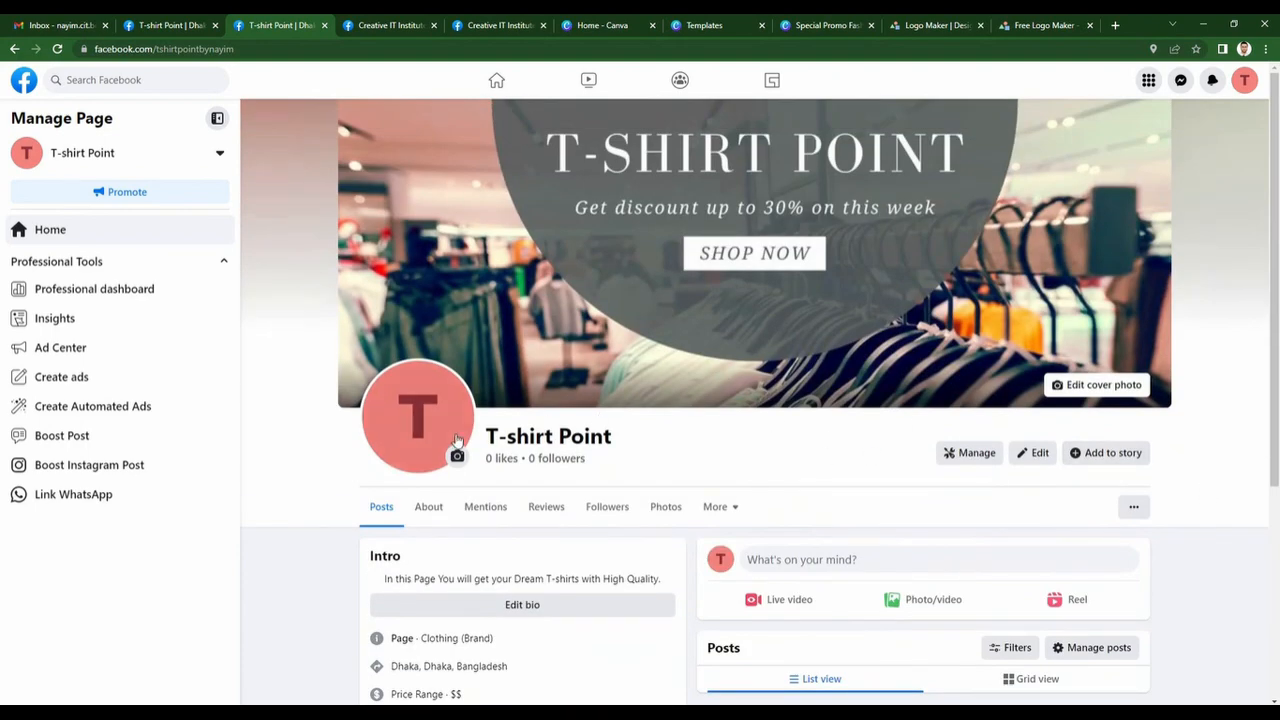